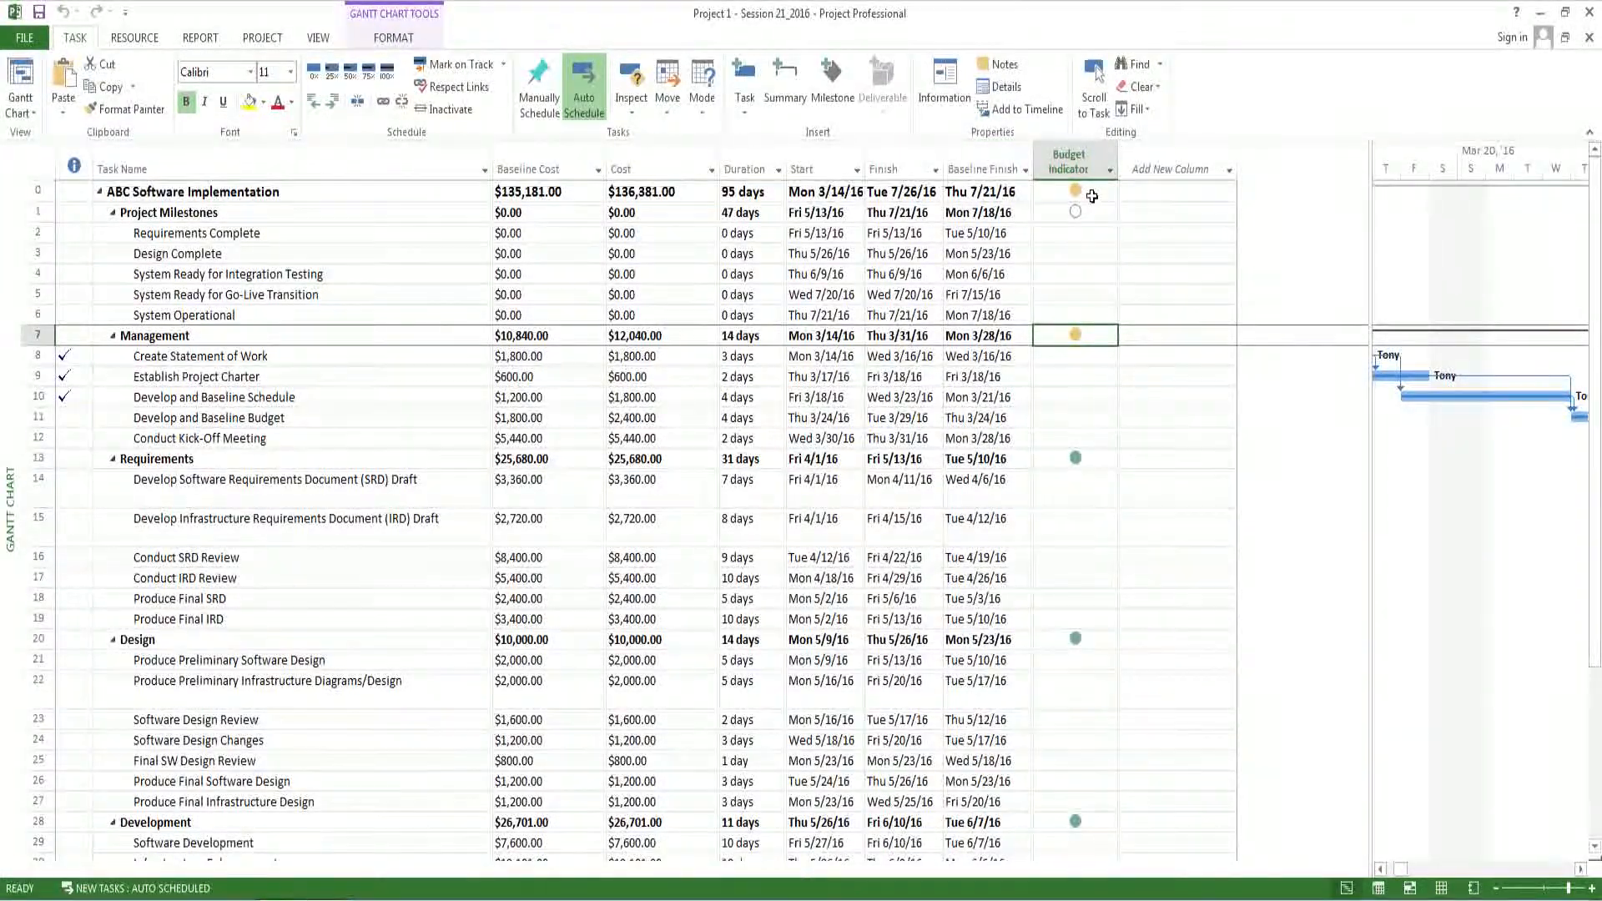
# Add the Text3 field as a new column after Budget Indicator in the task table.
pyautogui.click(1189, 169)
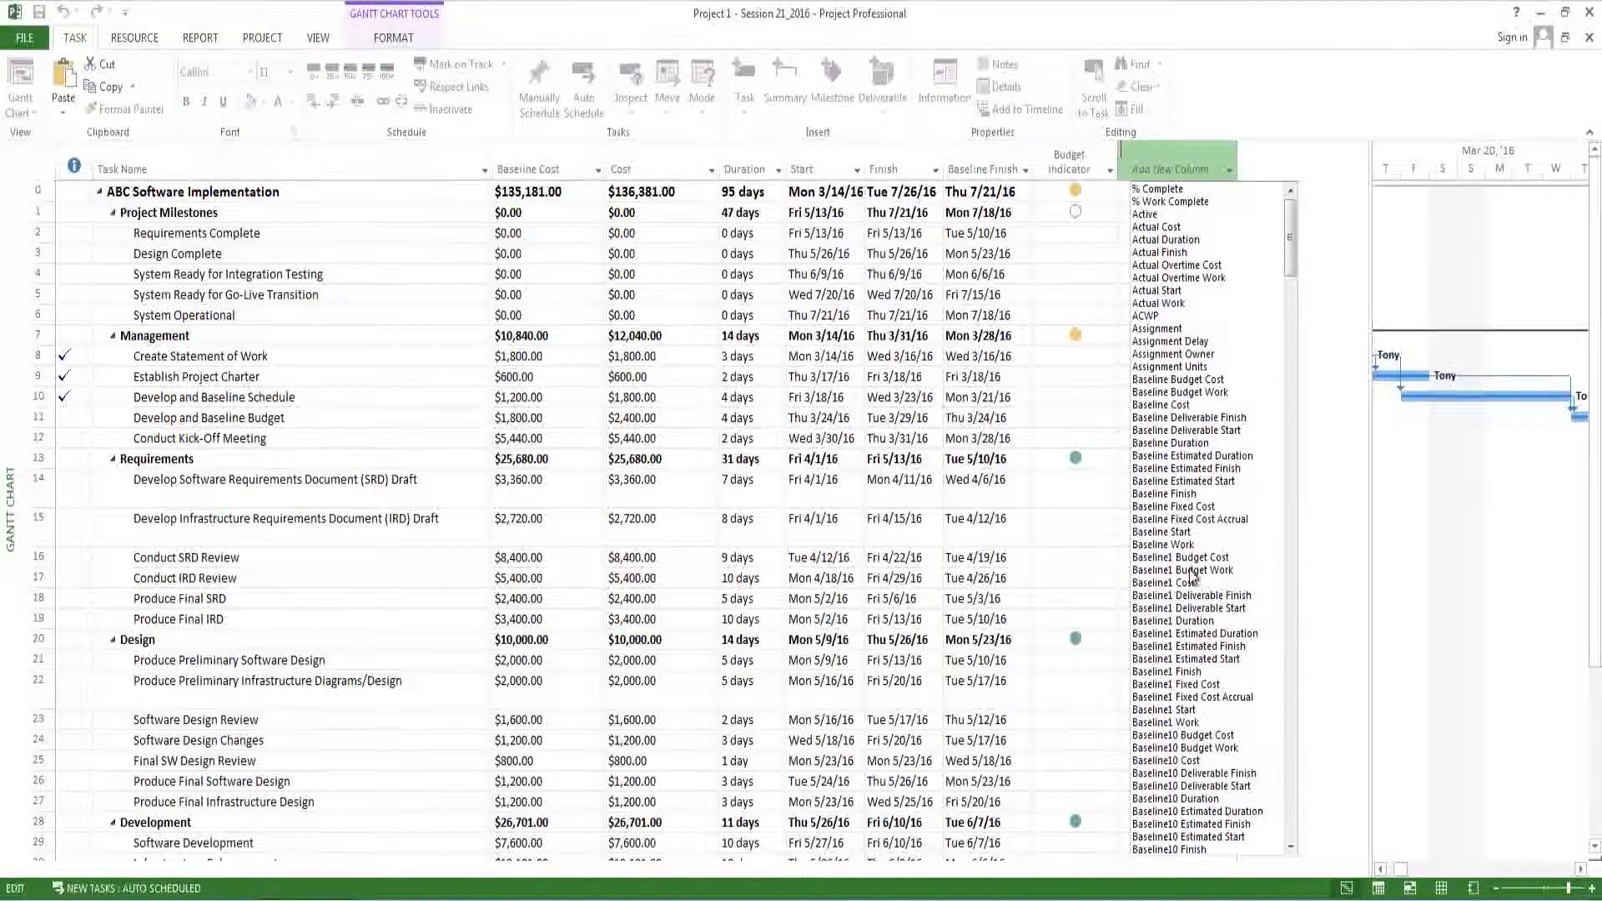
pyautogui.scroll(-12, 1252, 350)
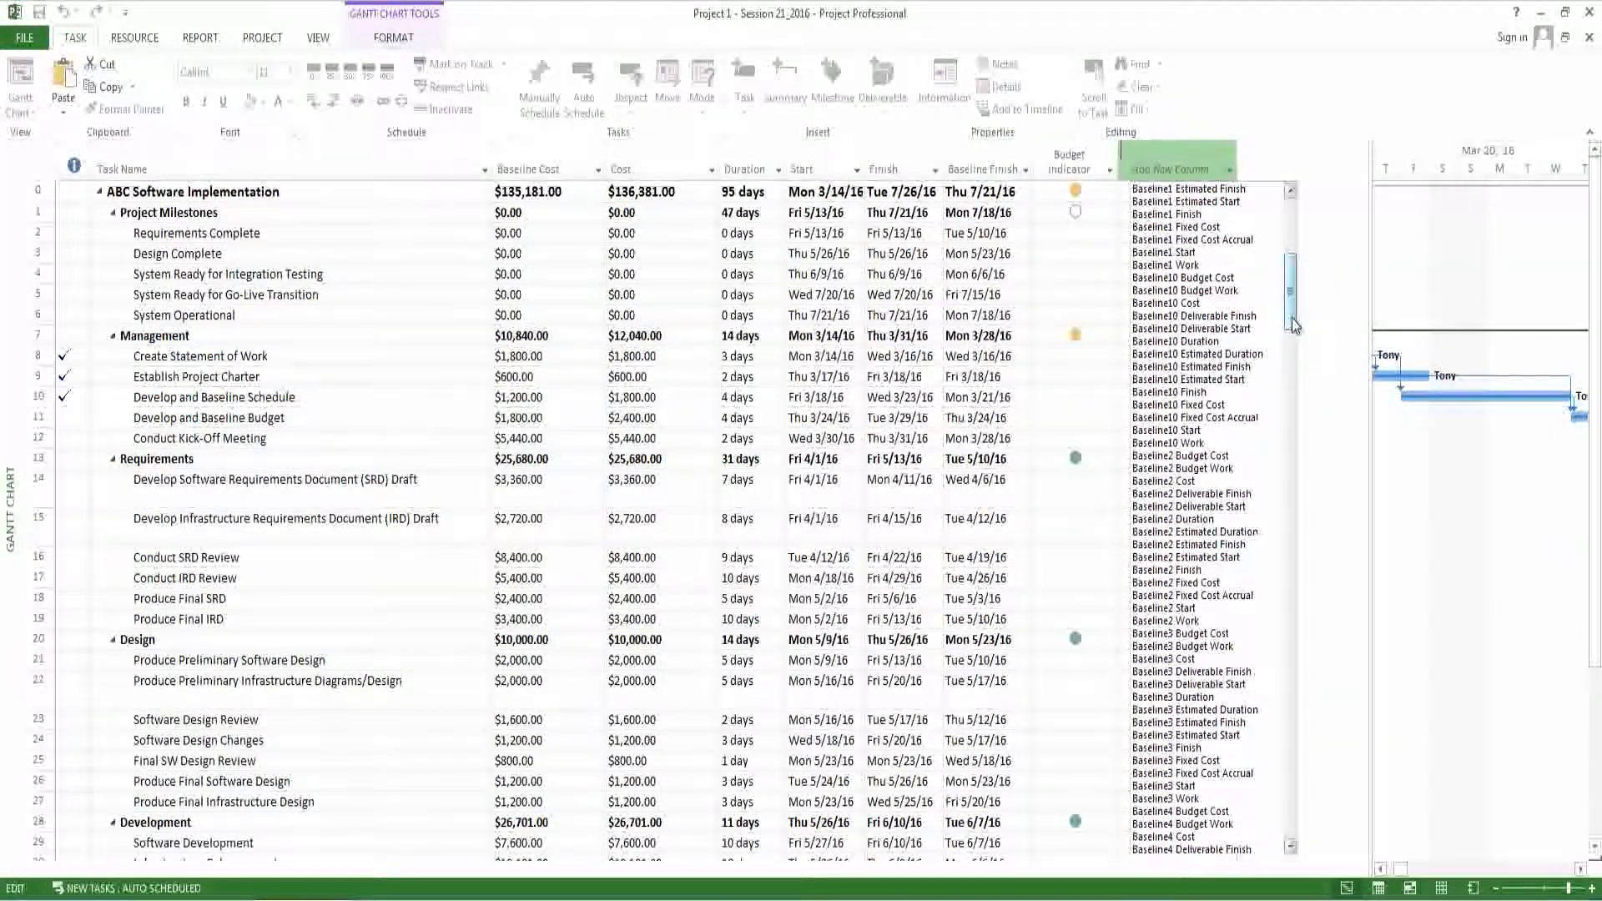
pyautogui.moveTo(1294, 326); pyautogui.dragTo(1293, 805)
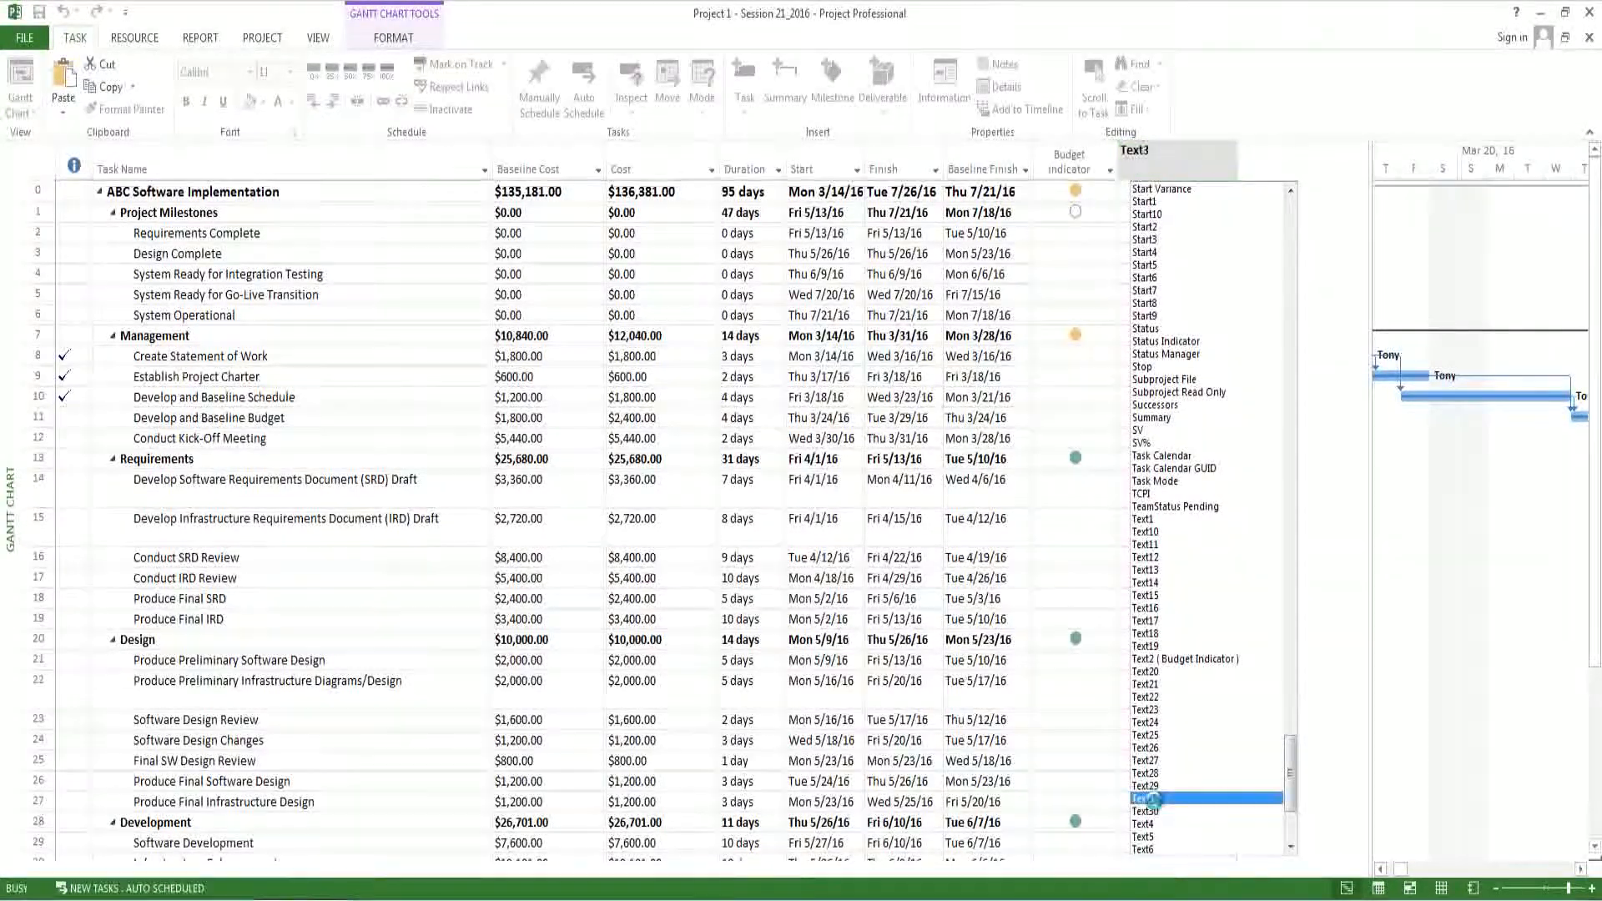
pyautogui.click(1156, 801)
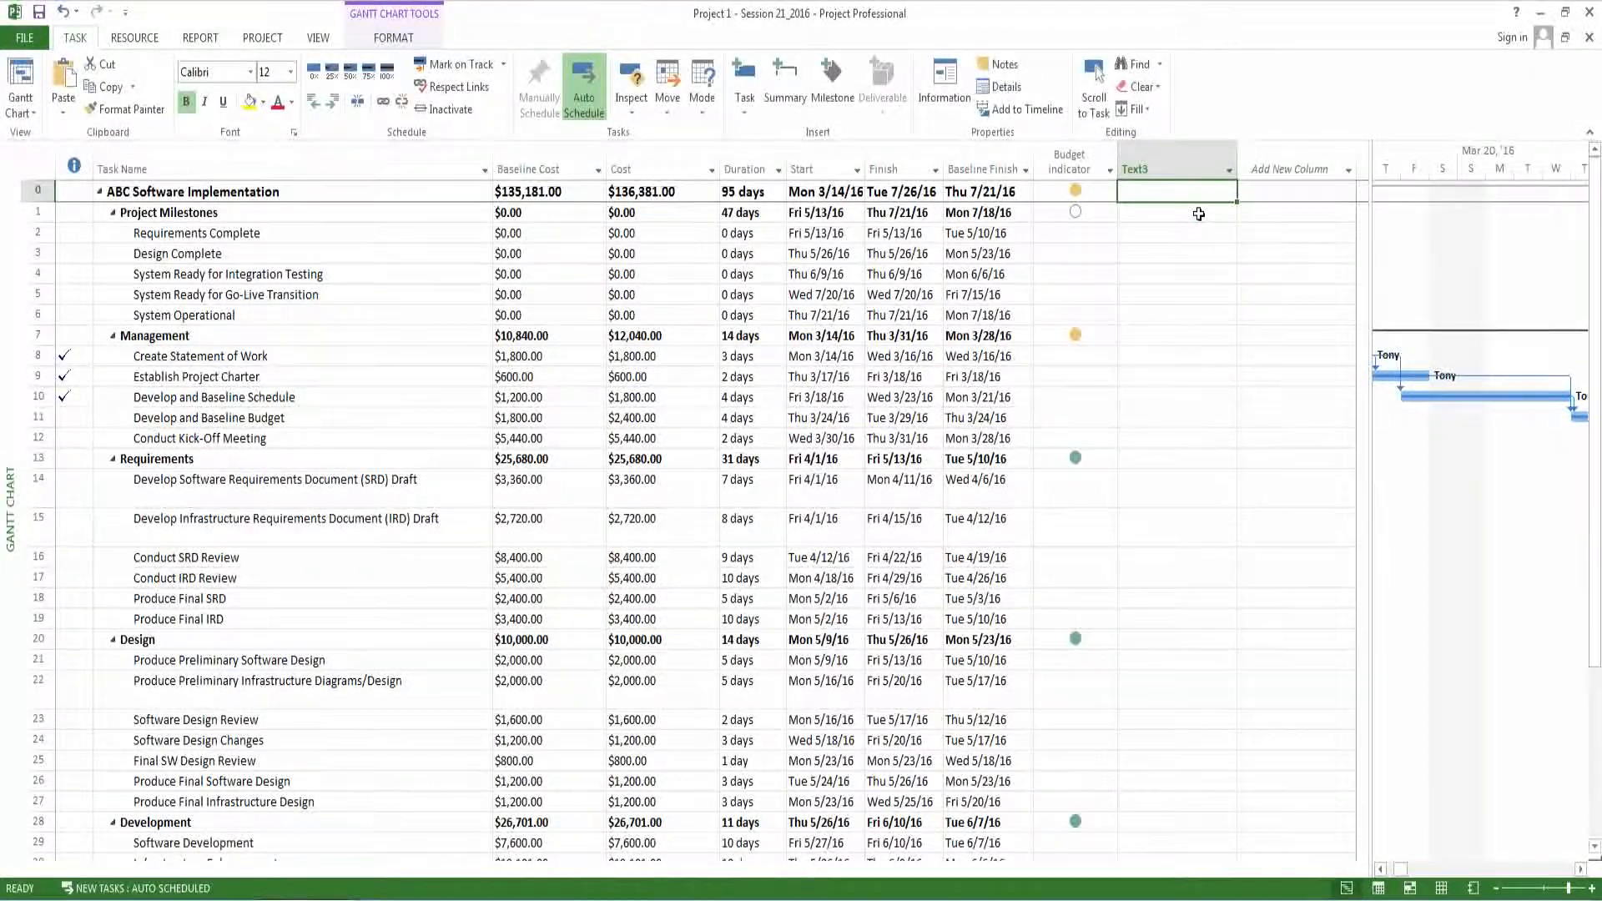
# Rename the Text3 custom field as Budget Flag.
pyautogui.rightClick(1156, 168)
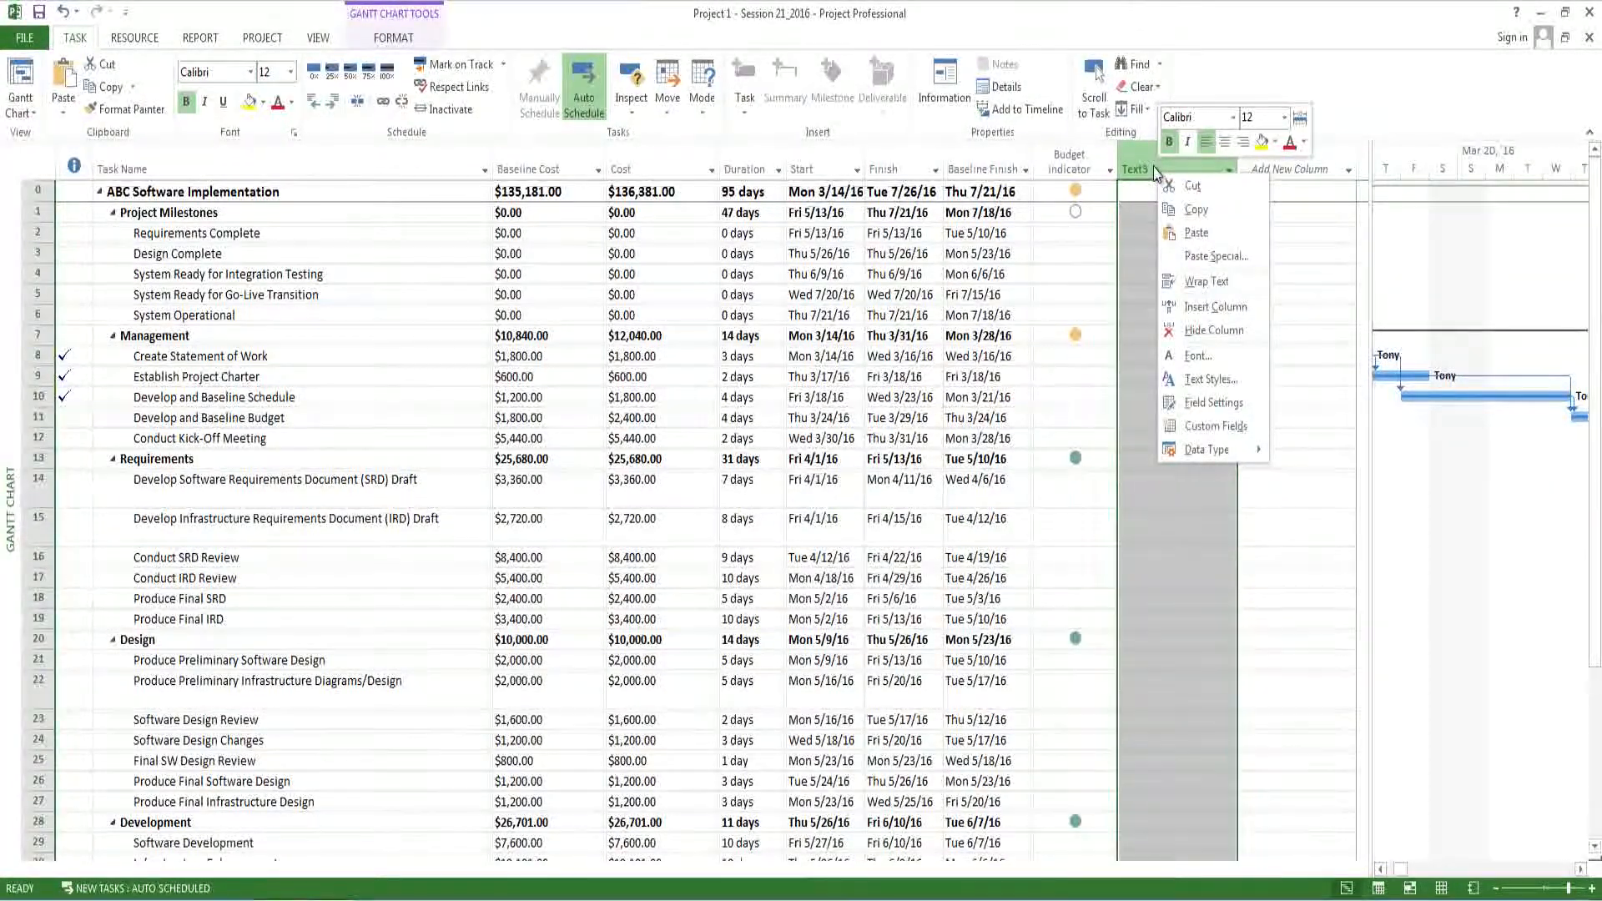
pyautogui.click(1197, 427)
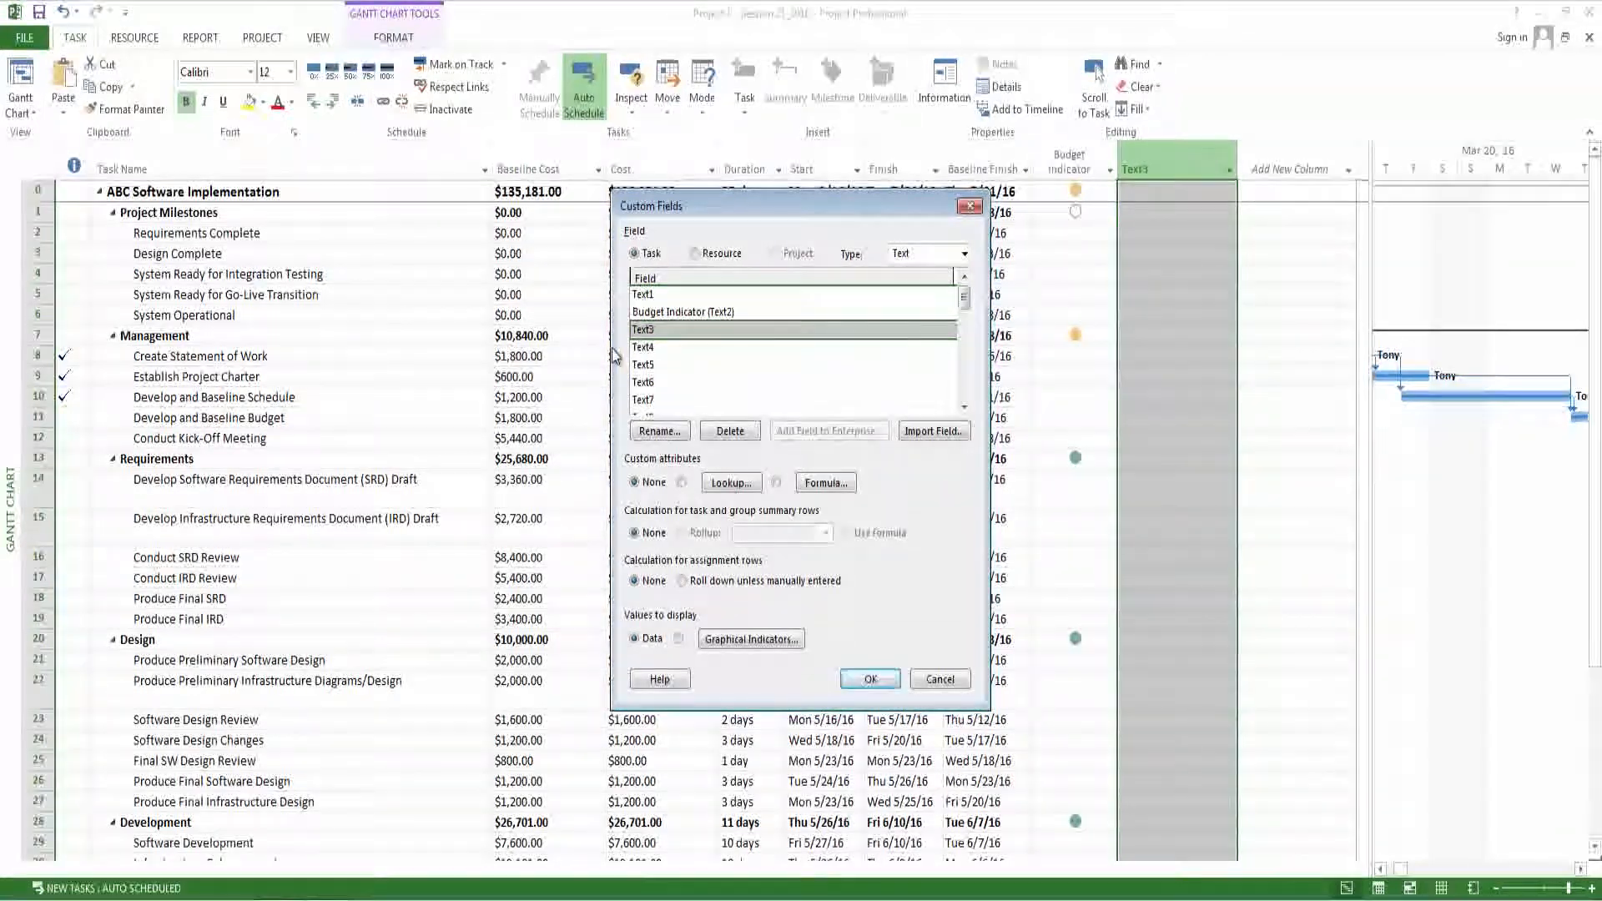
pyautogui.click(682, 433)
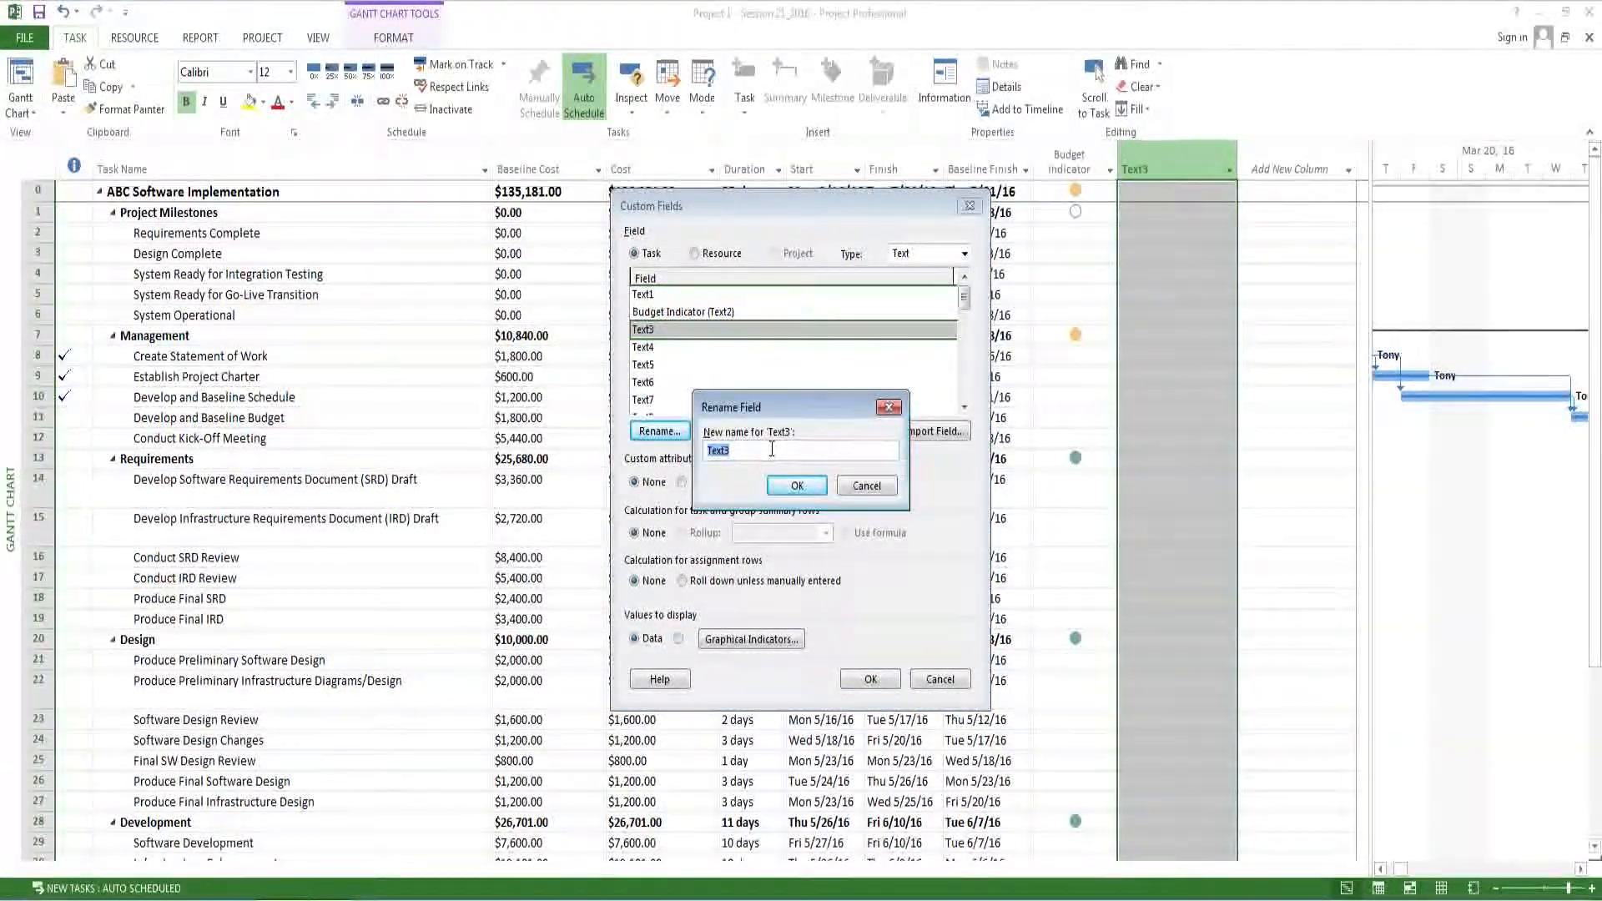
pyautogui.write('Budget ')
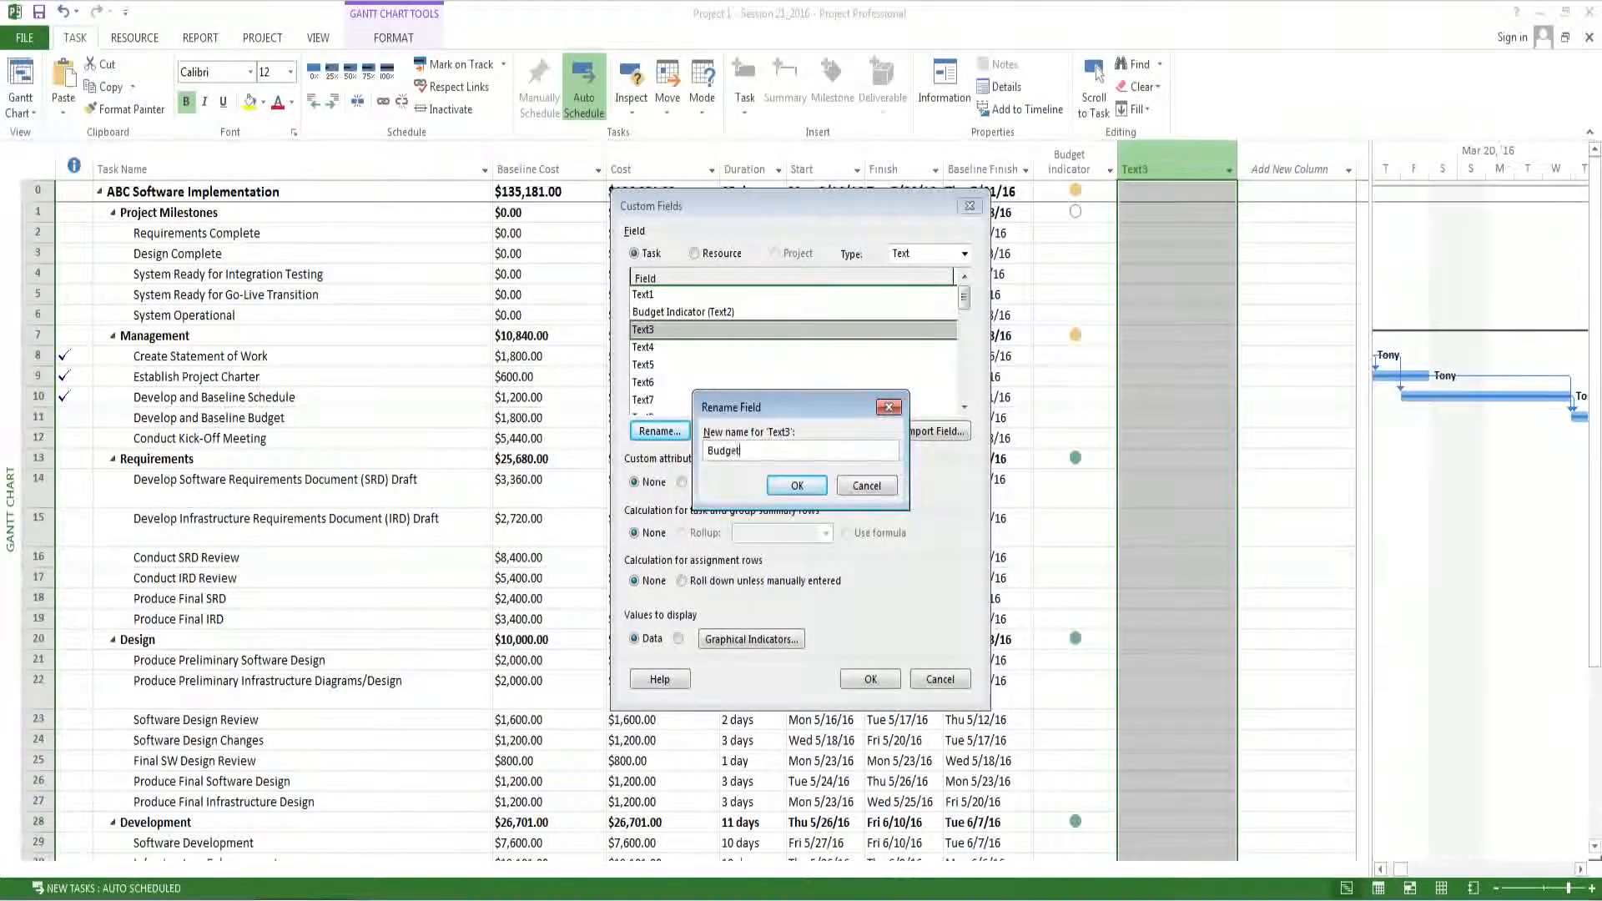
pyautogui.write('Flag')
pyautogui.click(821, 488)
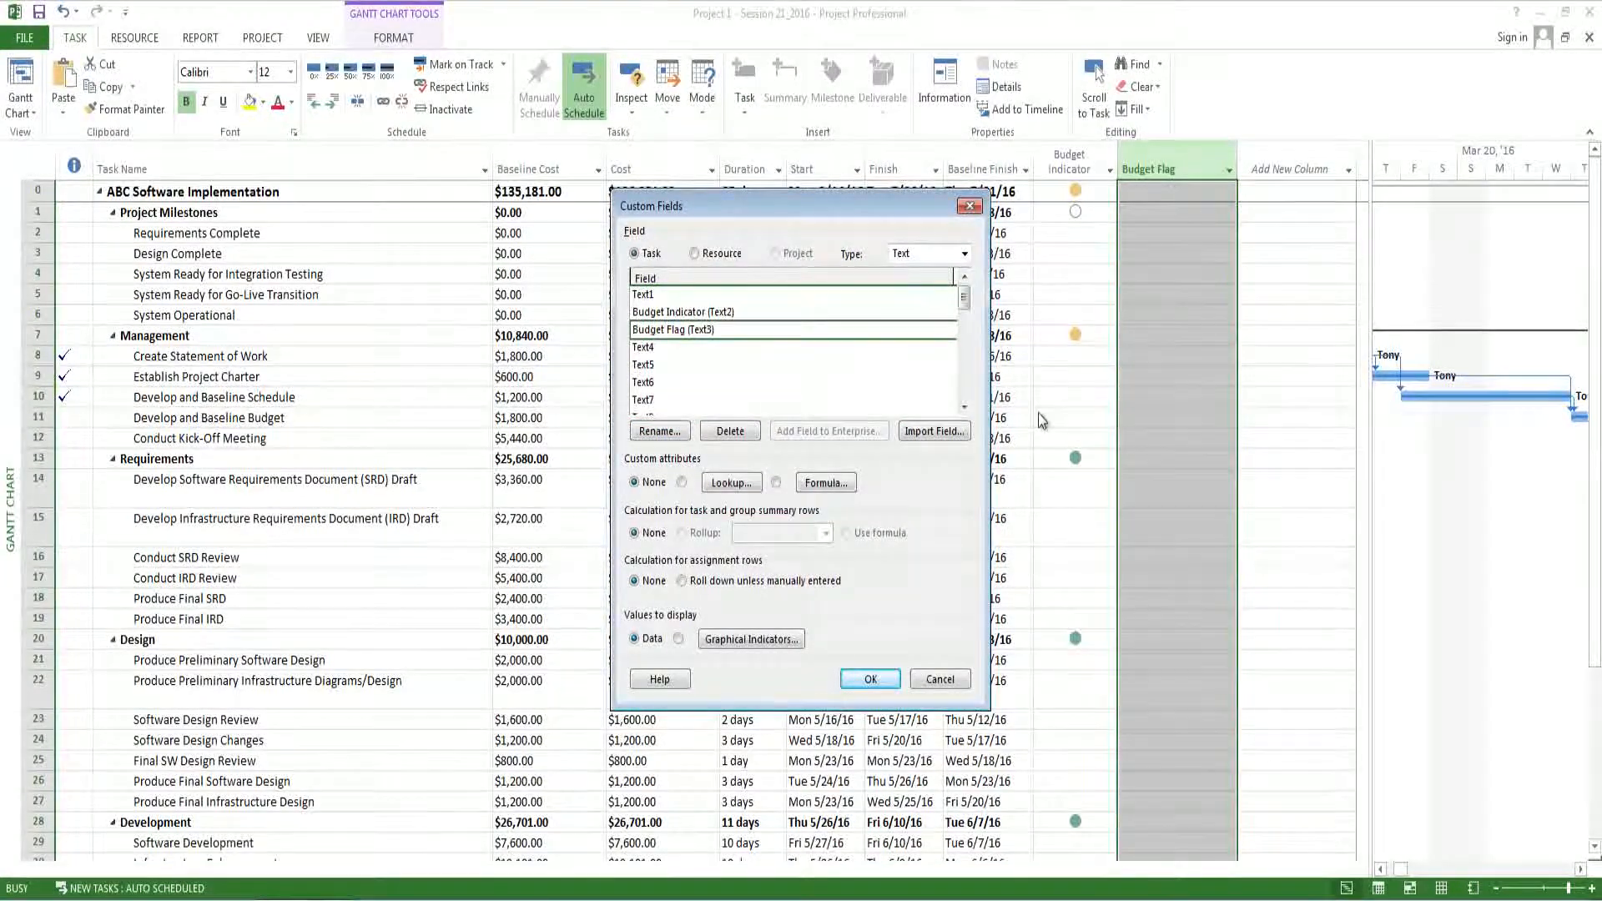
# Set the custom attributes of the Budget Flag field to use a formula and apply the change.
pyautogui.click(776, 484)
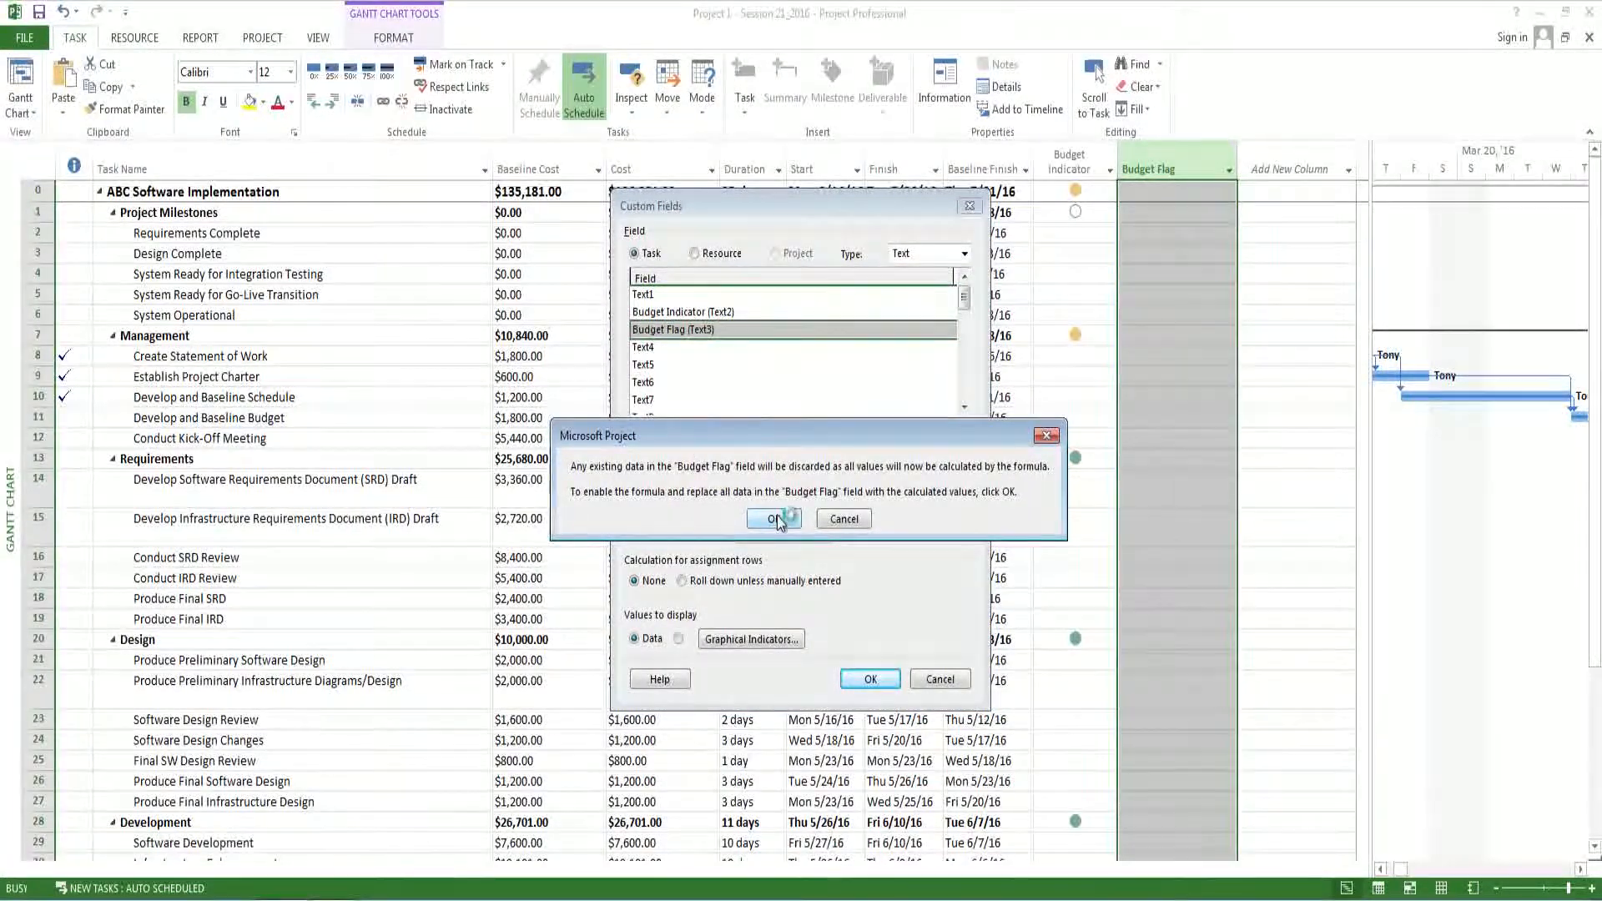
pyautogui.click(775, 519)
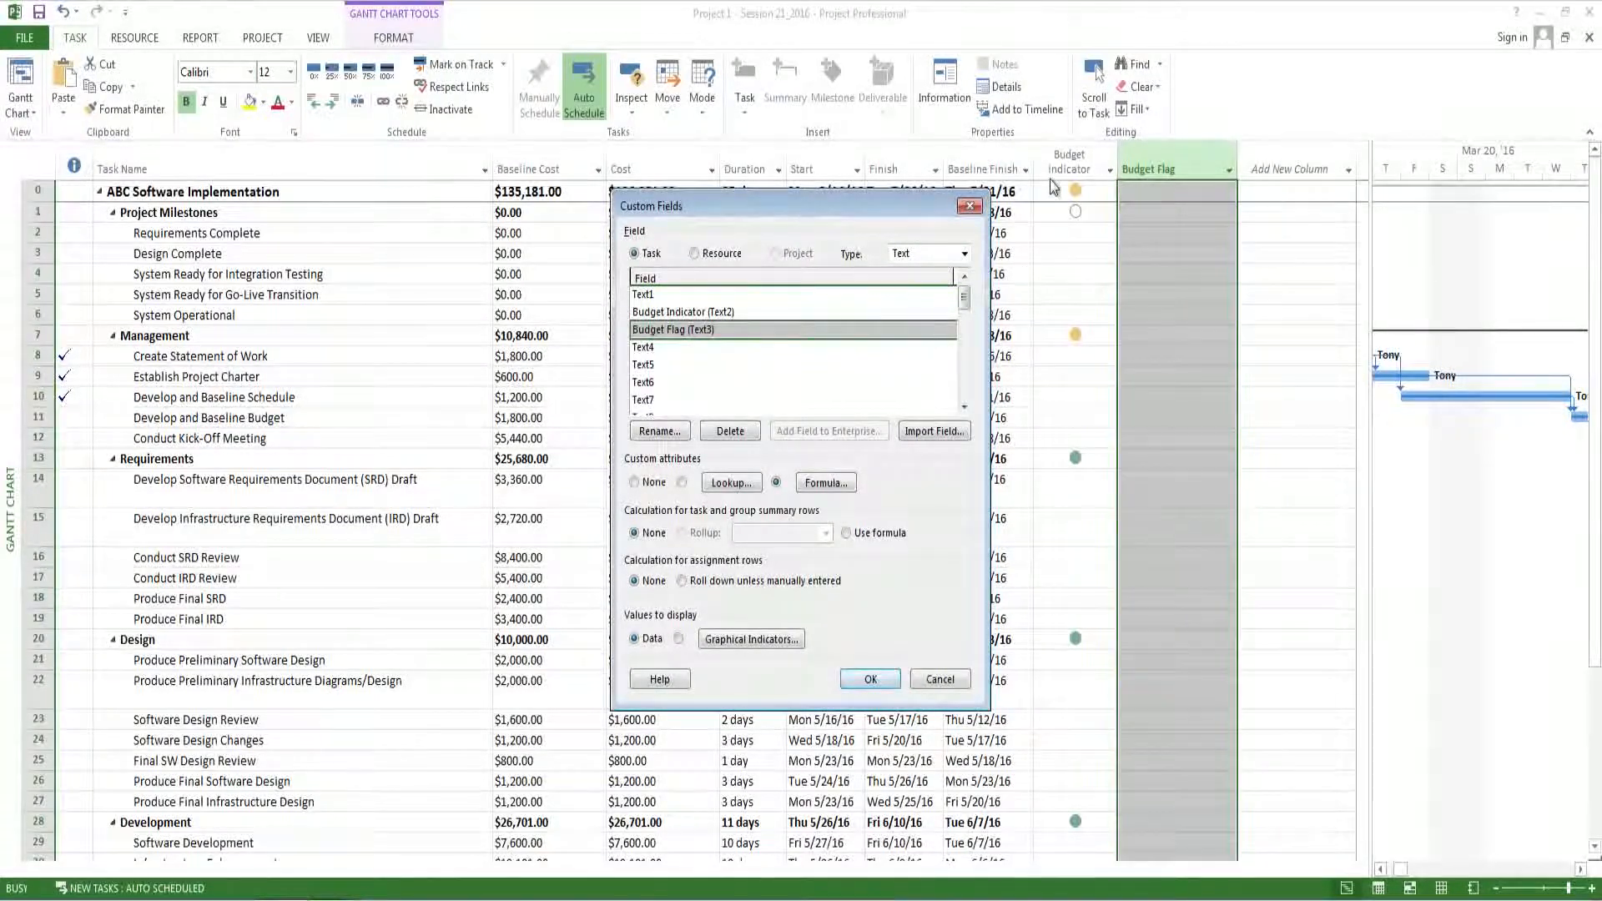
pyautogui.click(870, 679)
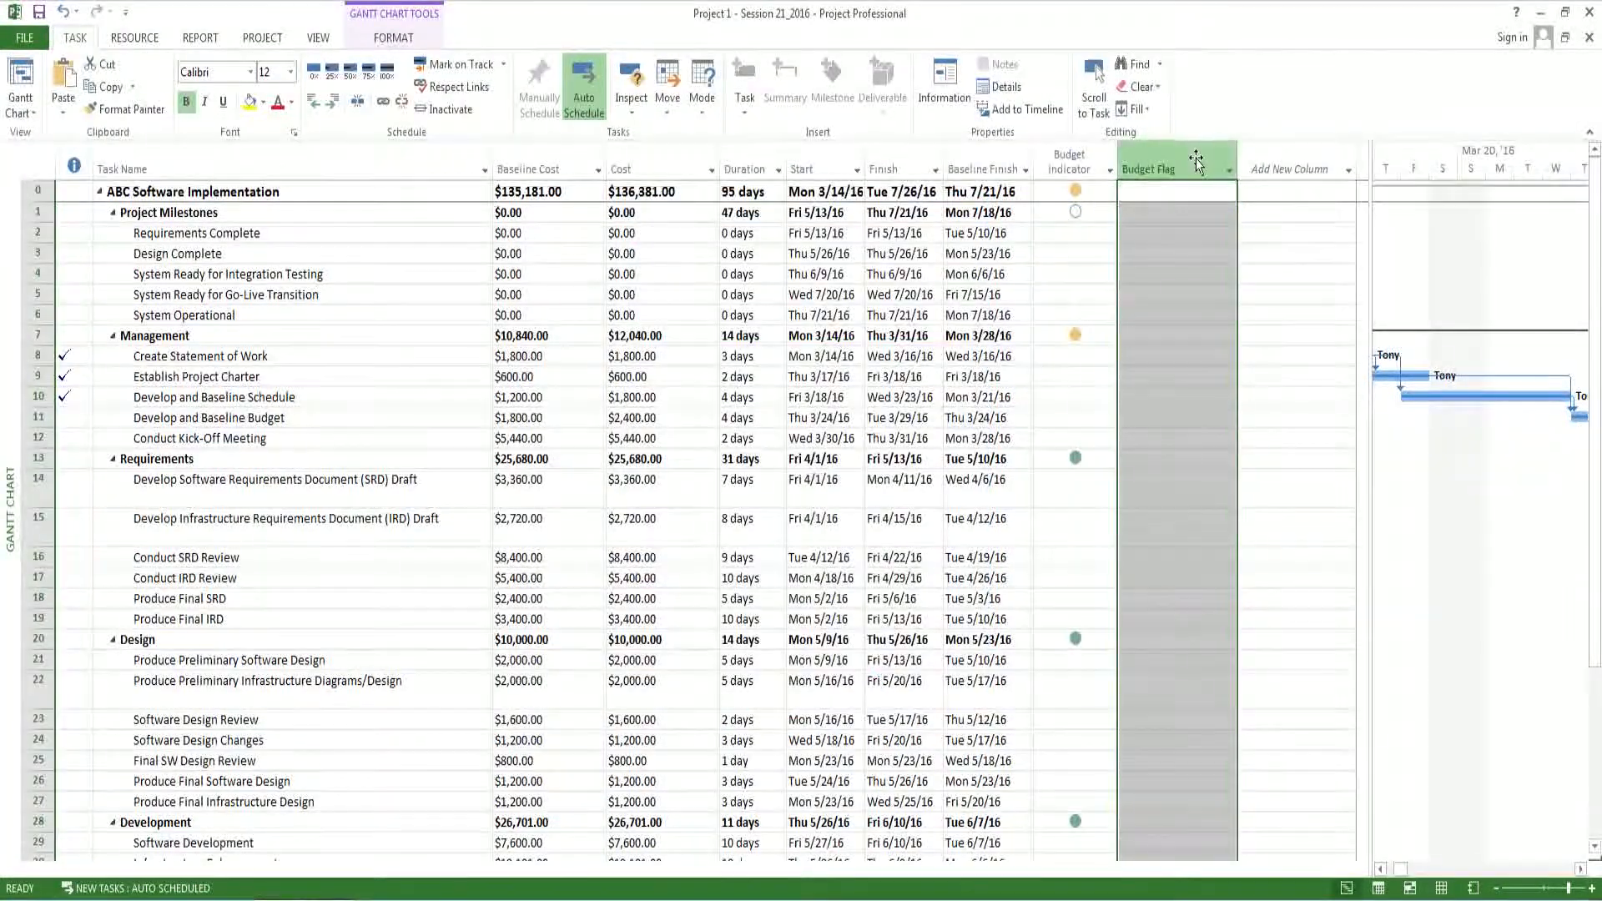
# Copy the whole Switch formula from the Budget Indicator custom field, leaving that field as it is.
pyautogui.click(1070, 158)
pyautogui.rightClick(1070, 158)
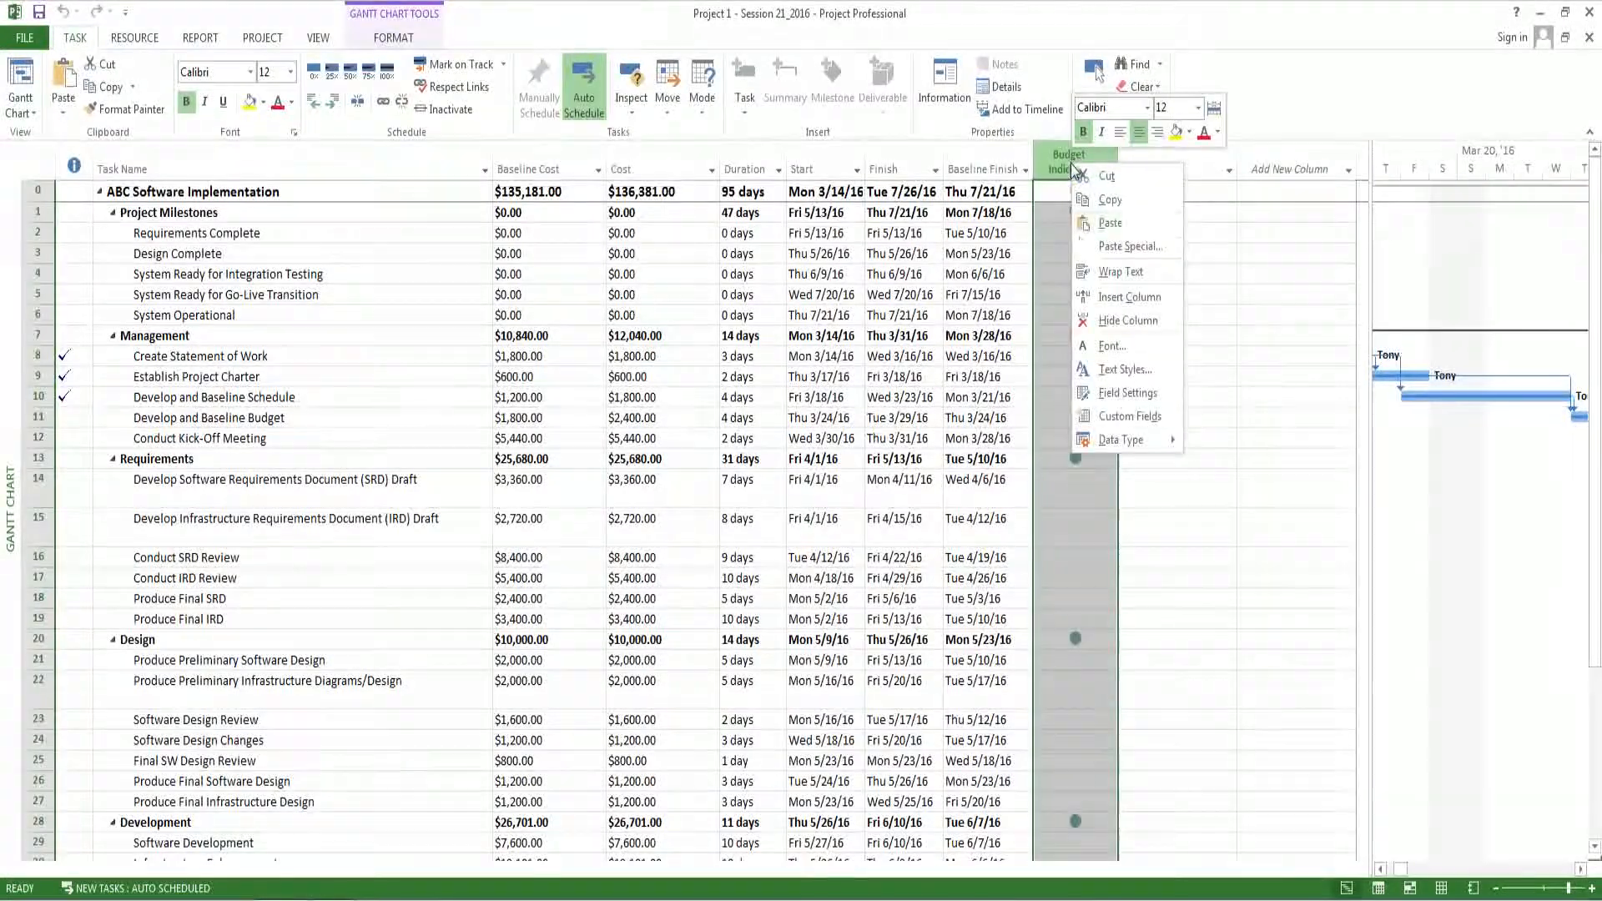
pyautogui.click(1120, 417)
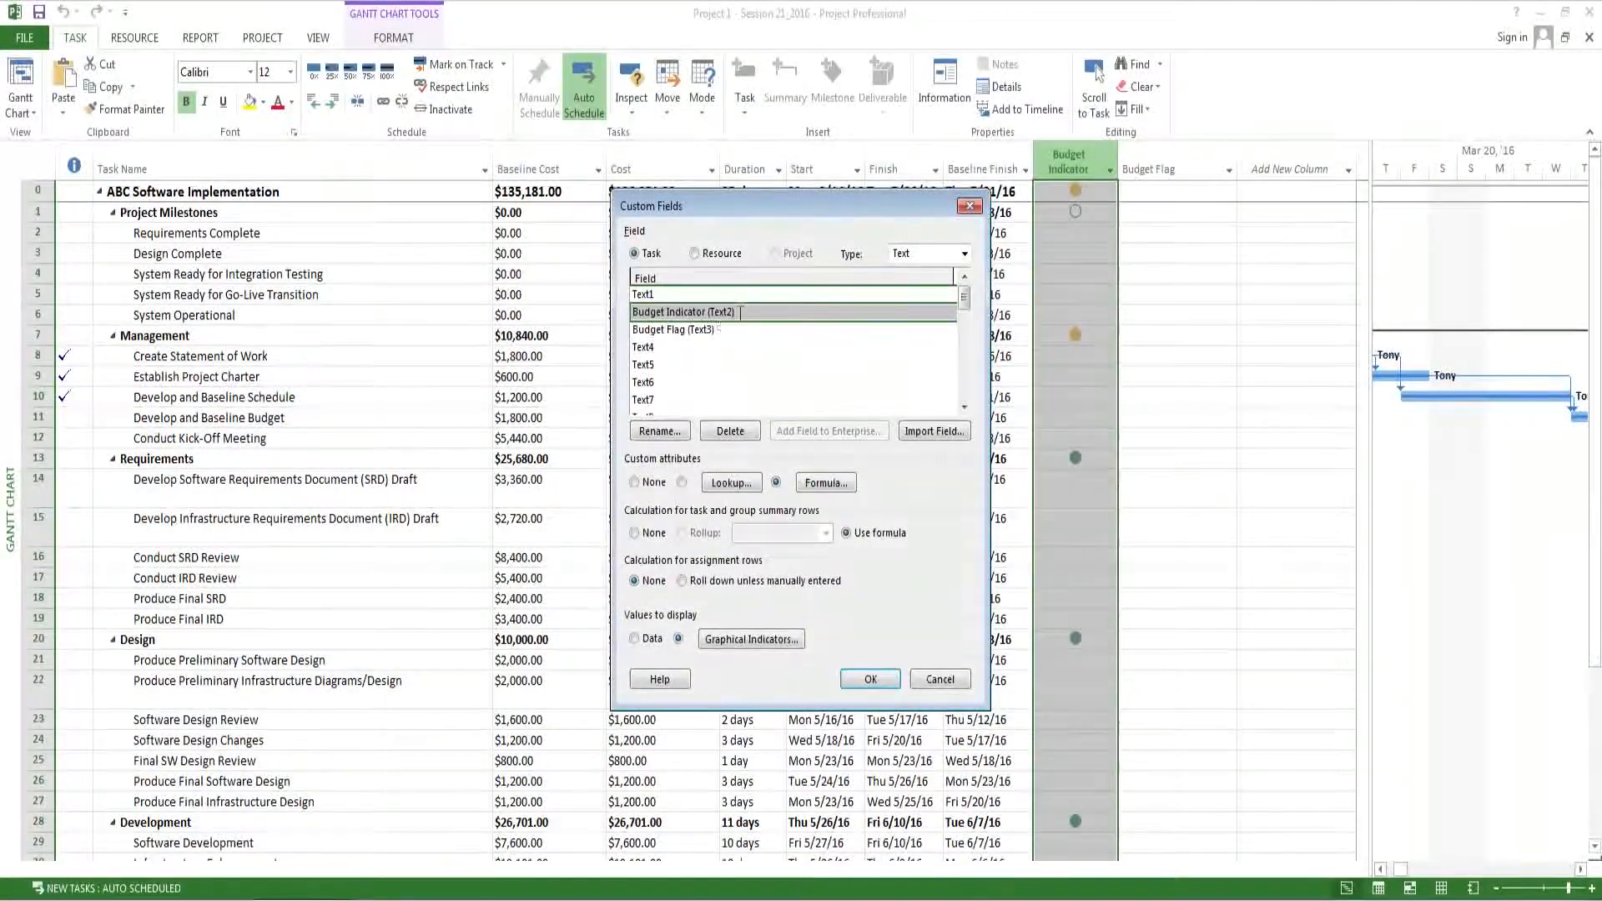
pyautogui.click(824, 483)
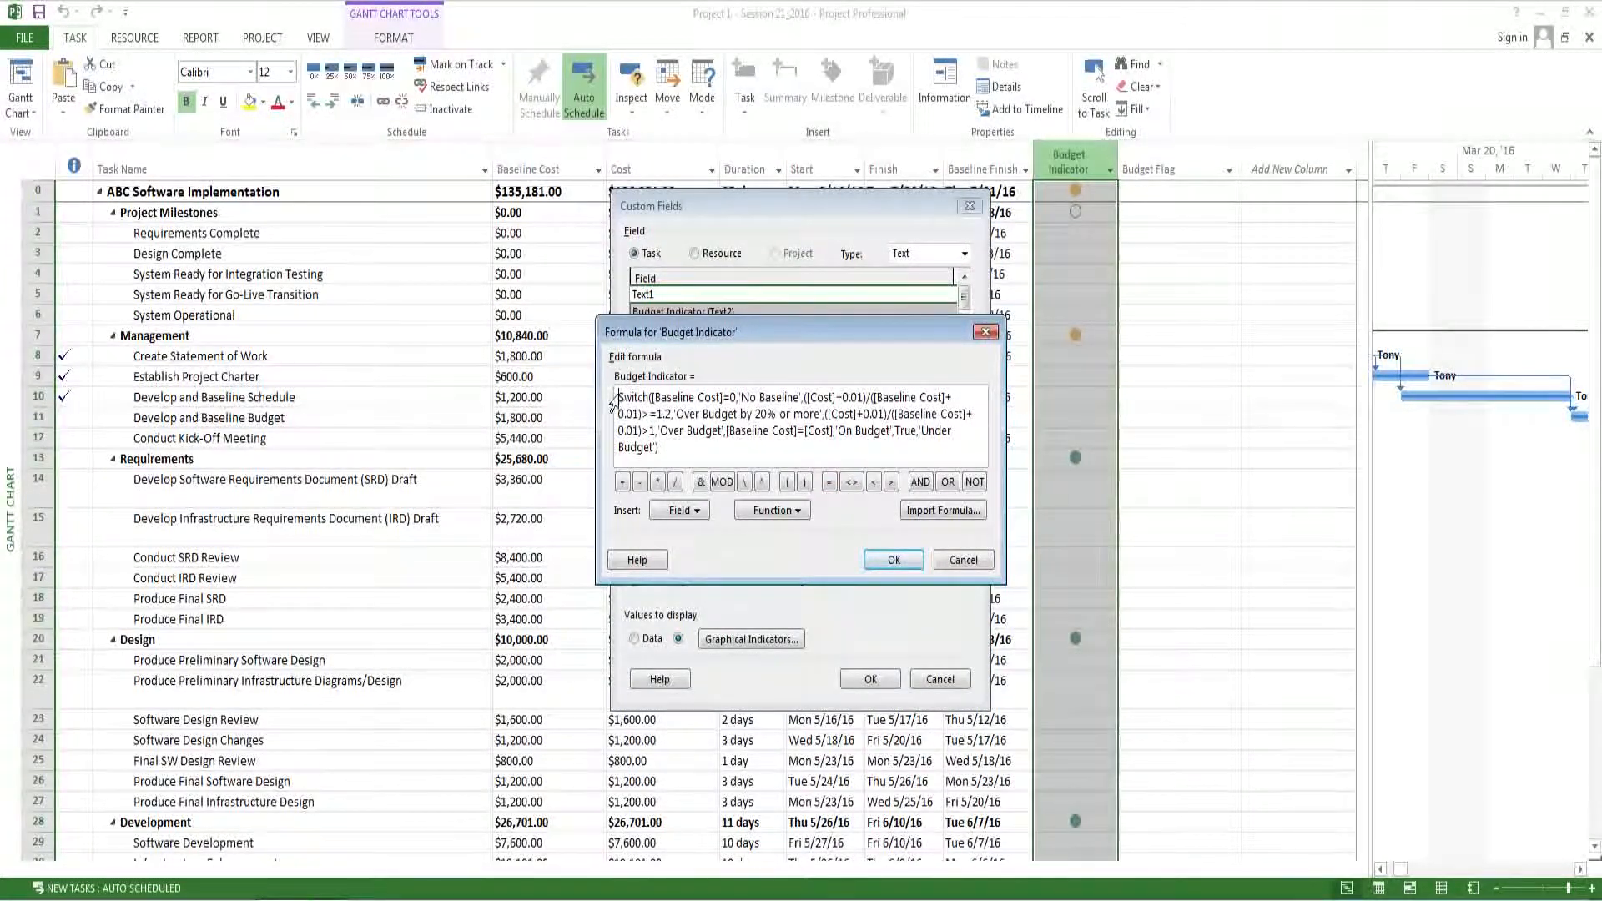
pyautogui.moveTo(616, 403); pyautogui.dragTo(666, 444)
pyautogui.hotkey('ctrl', 'c')
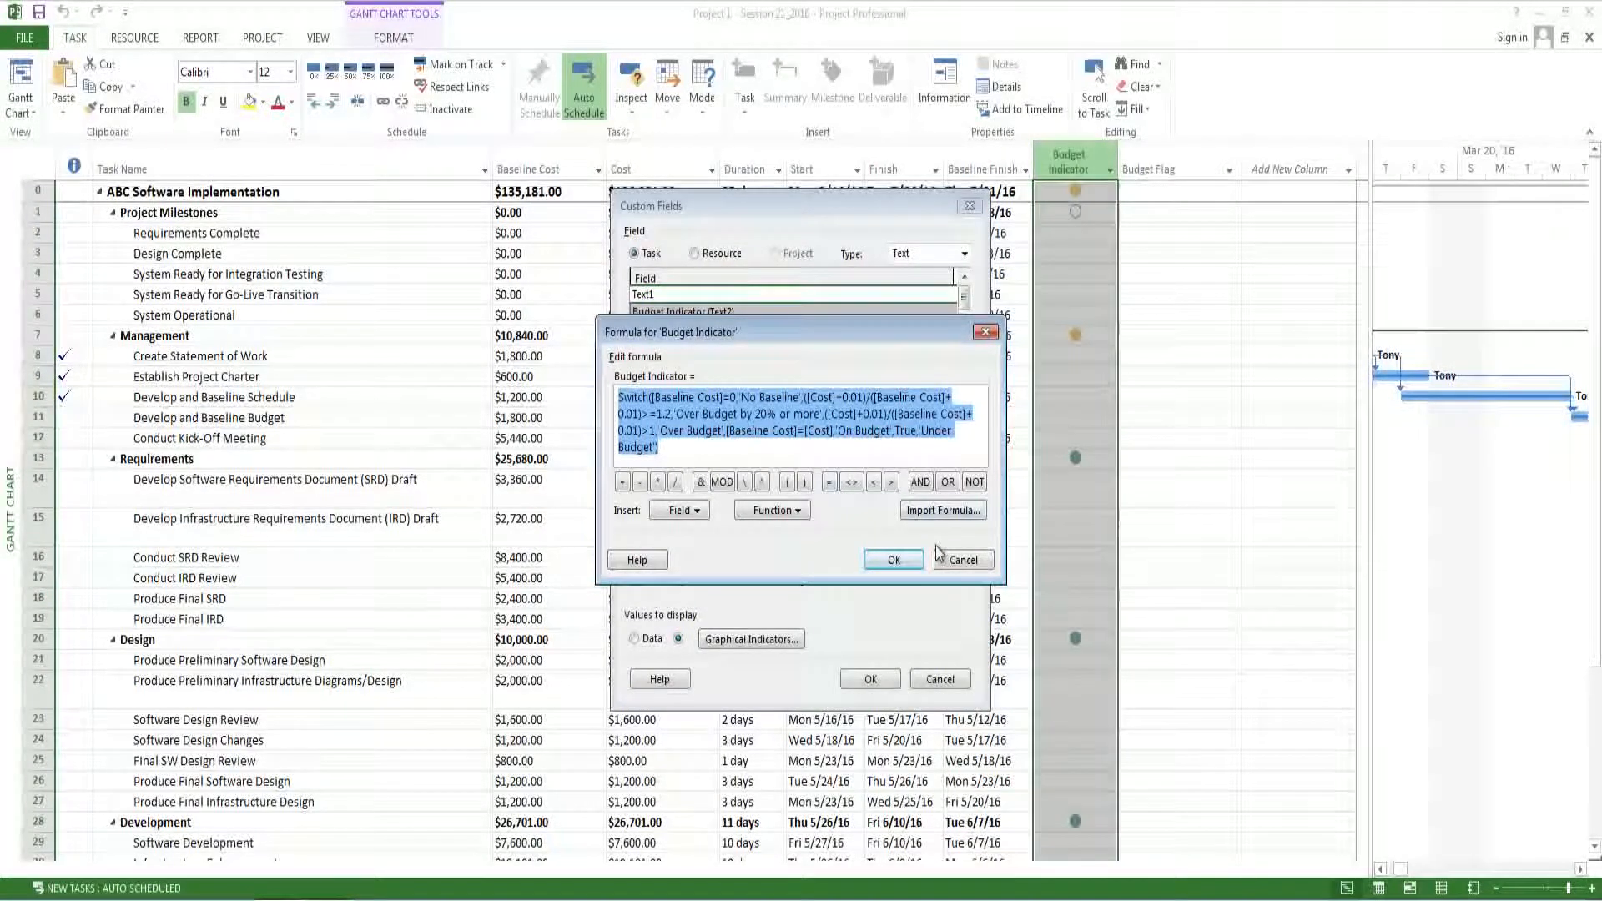
pyautogui.click(960, 560)
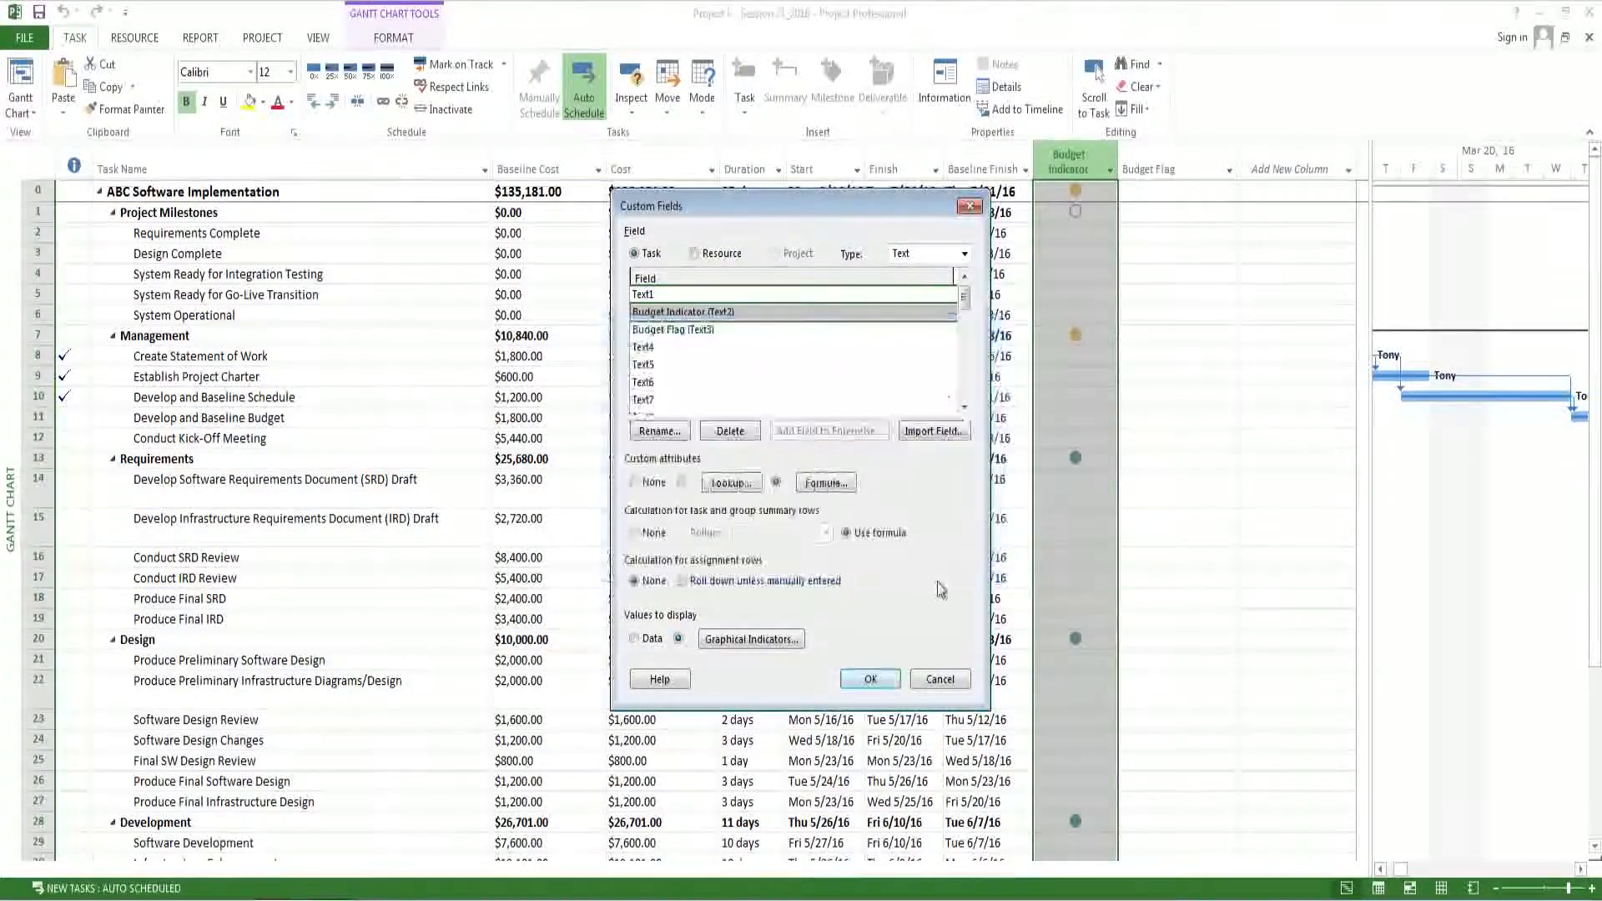
pyautogui.click(938, 679)
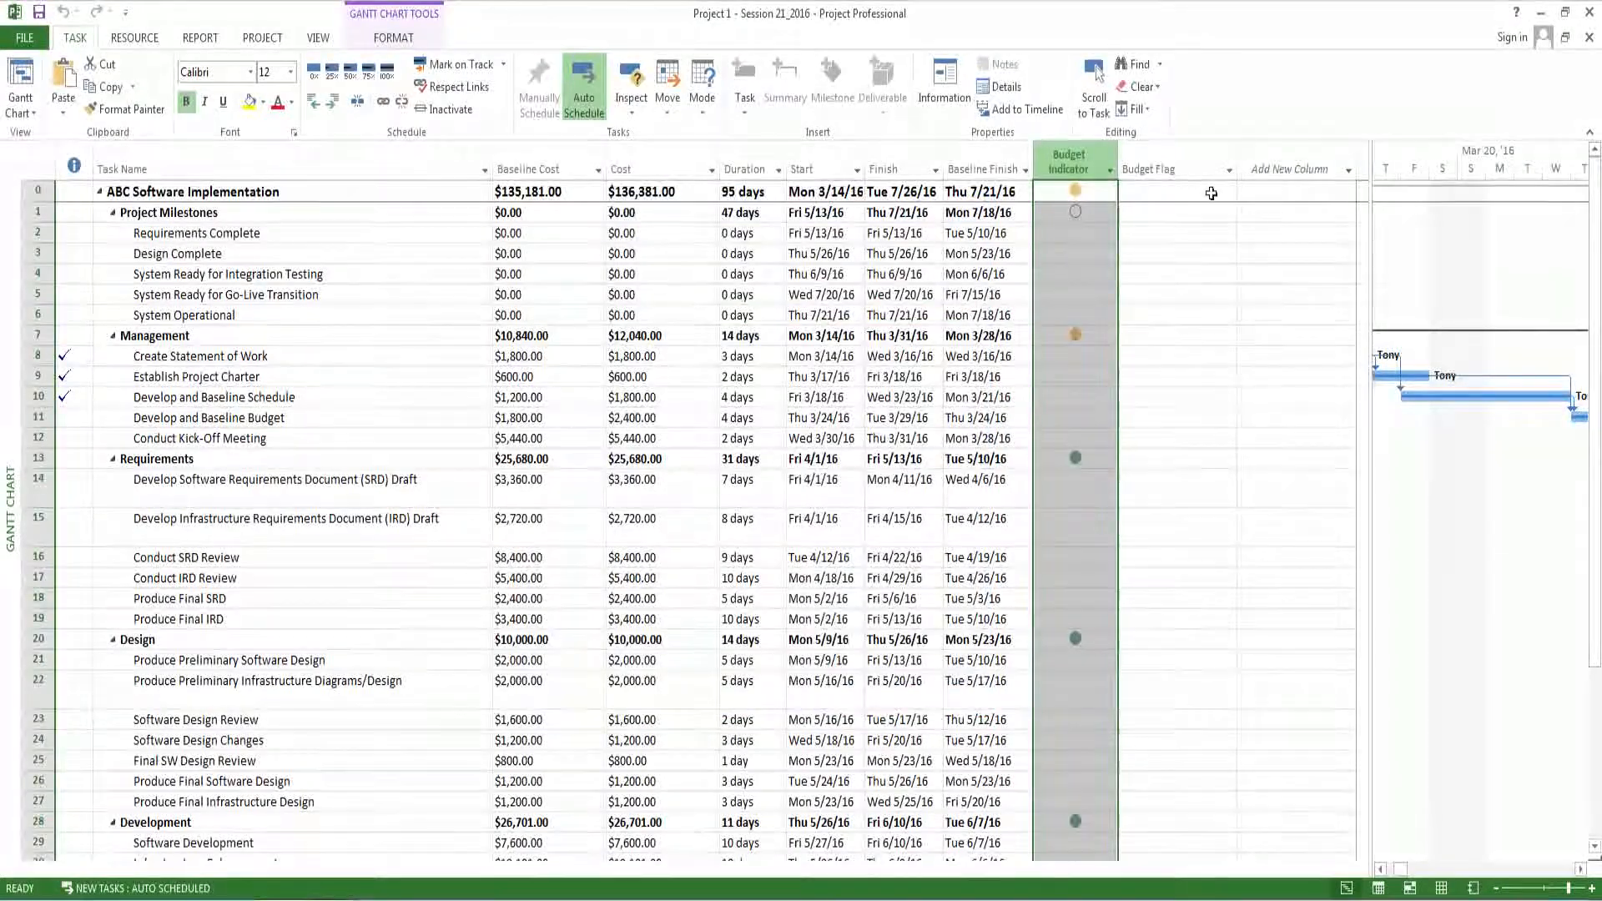
# Paste the copied Switch formula into the Budget Flag custom field and accept replacing its existing data.
pyautogui.rightClick(1185, 166)
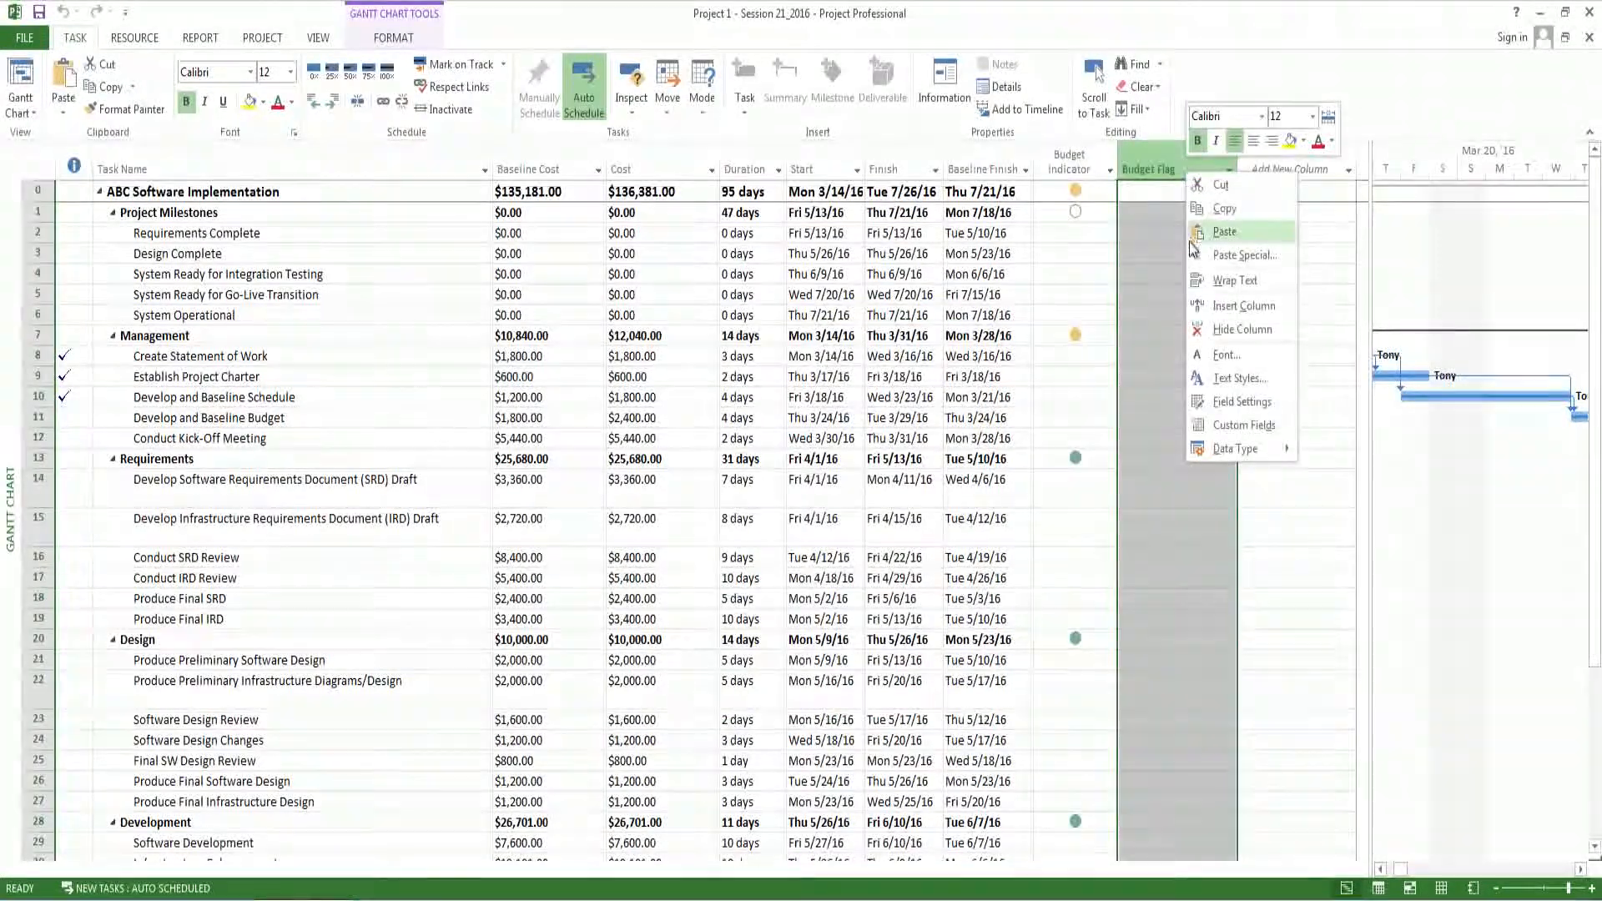
pyautogui.click(1206, 427)
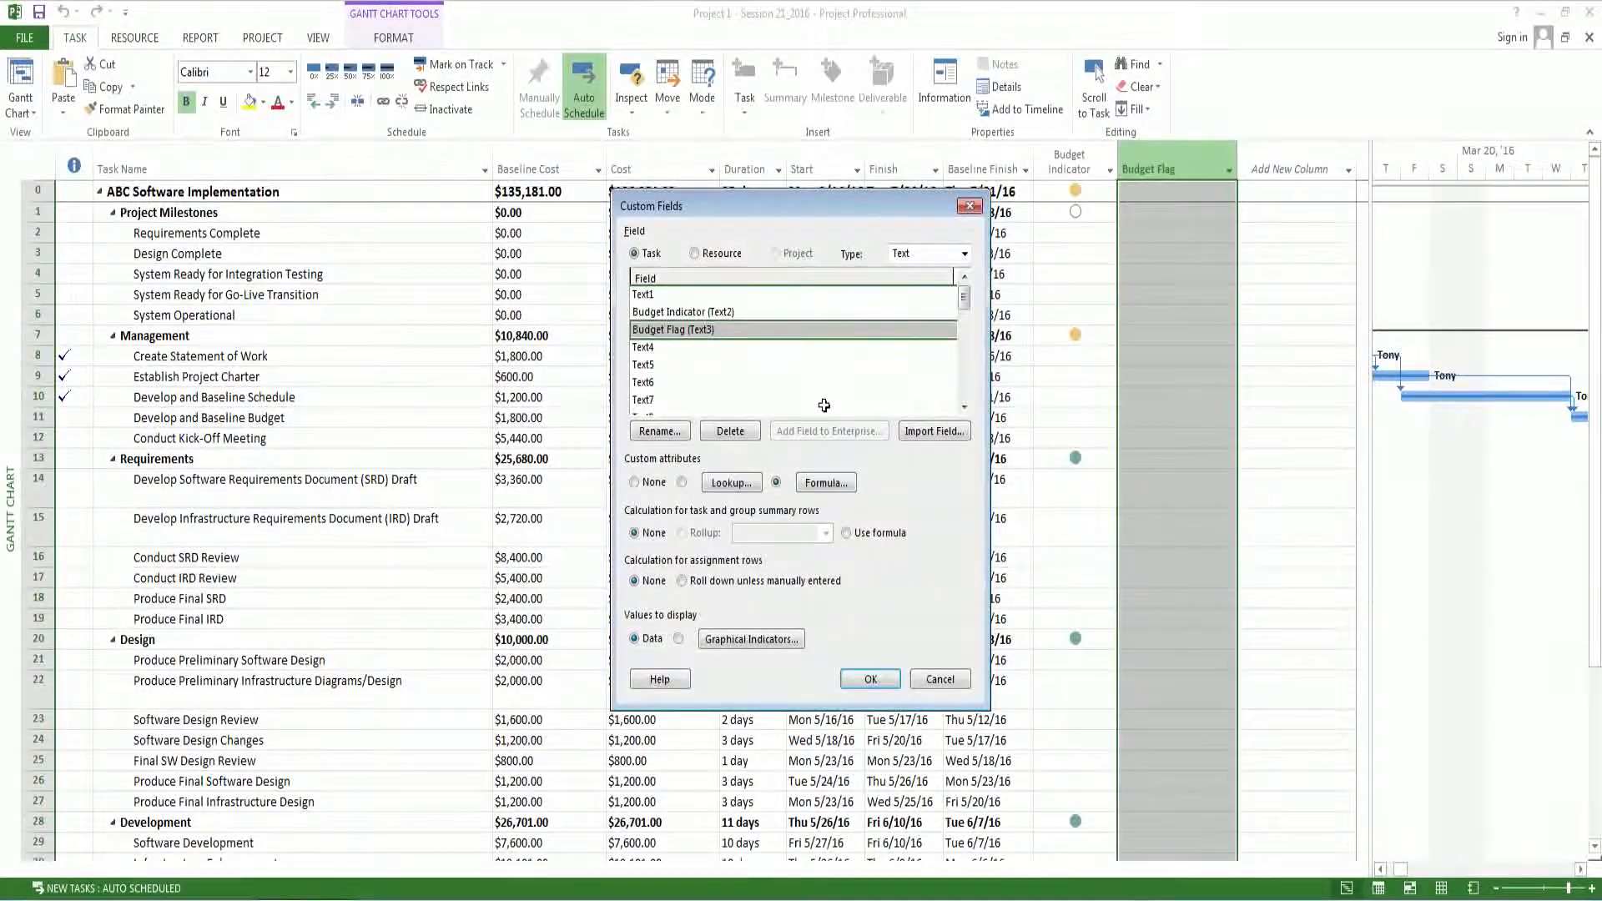
pyautogui.click(827, 483)
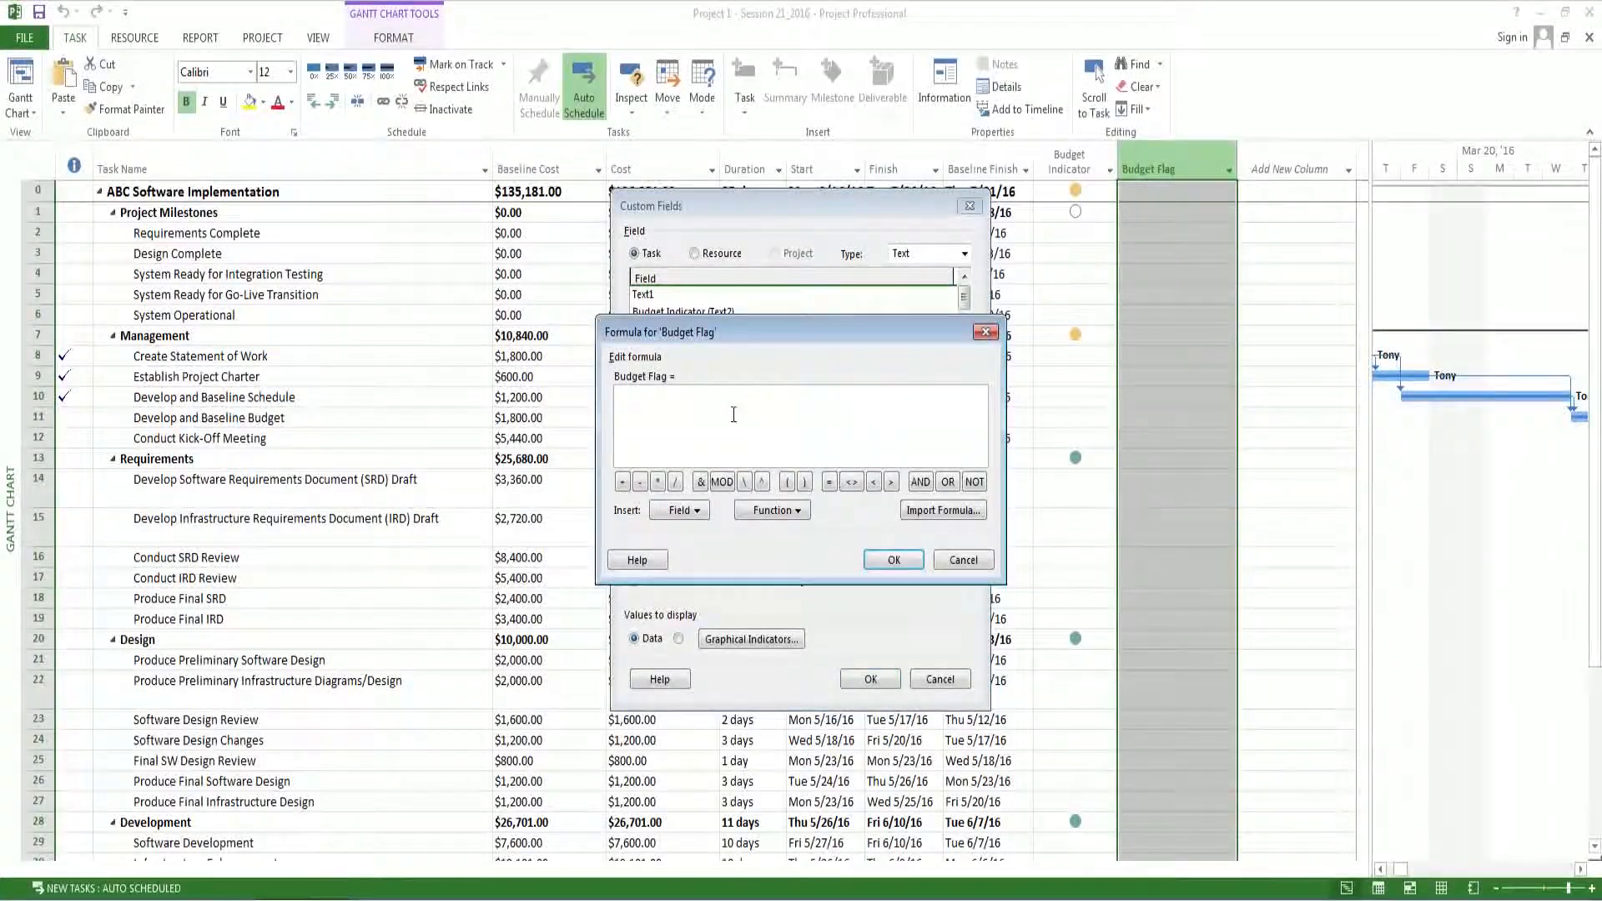
pyautogui.hotkey('ctrl', 'v')
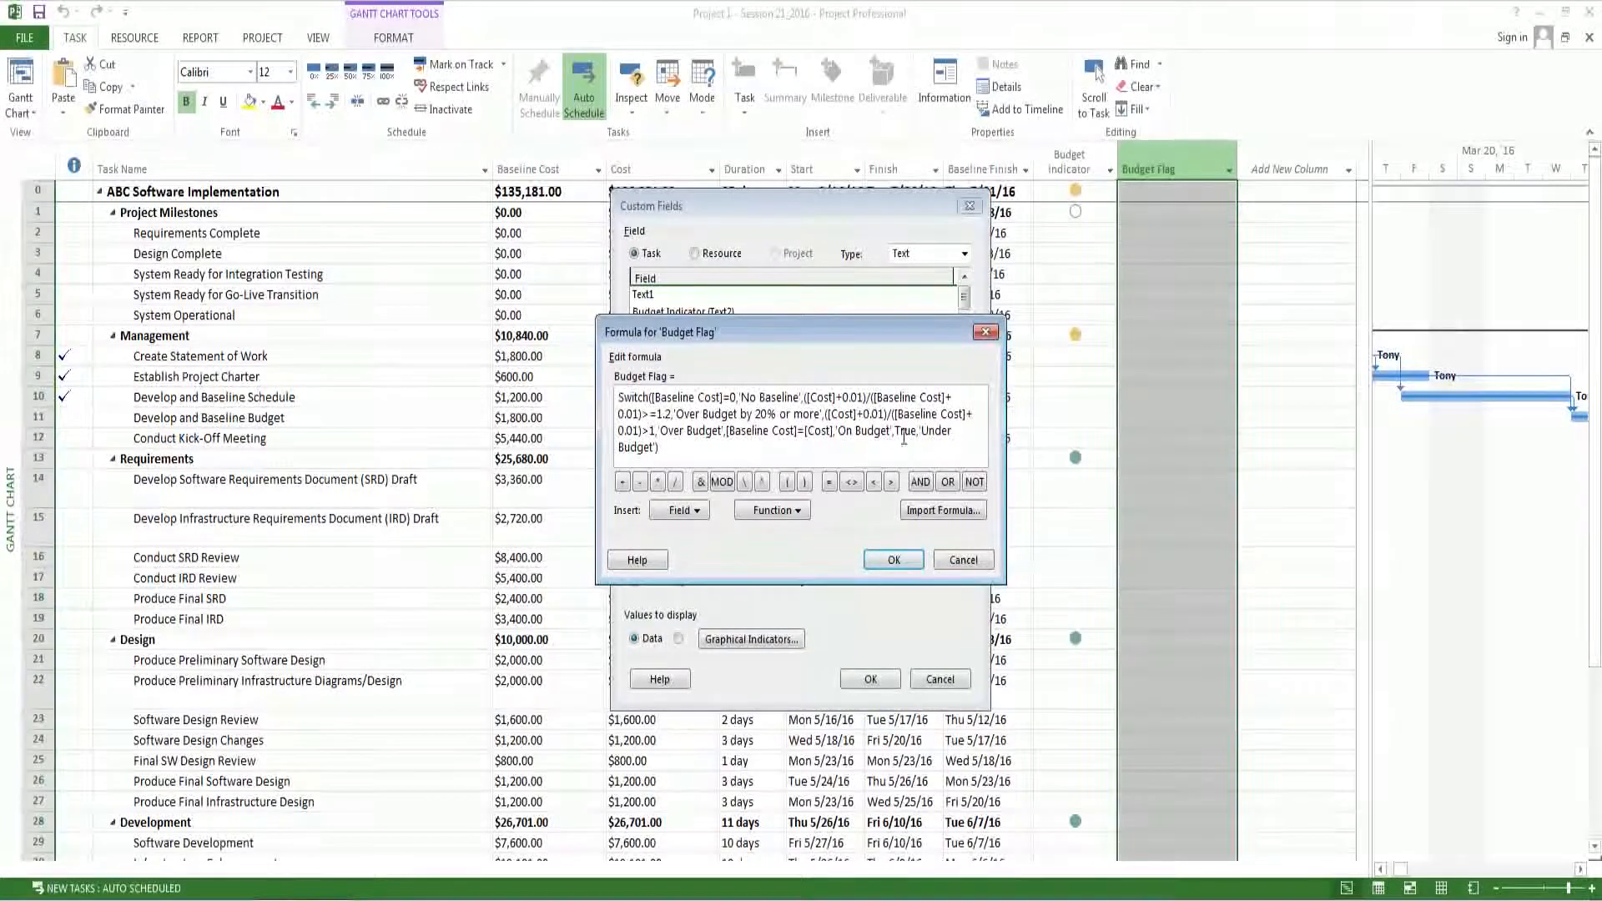
pyautogui.click(893, 560)
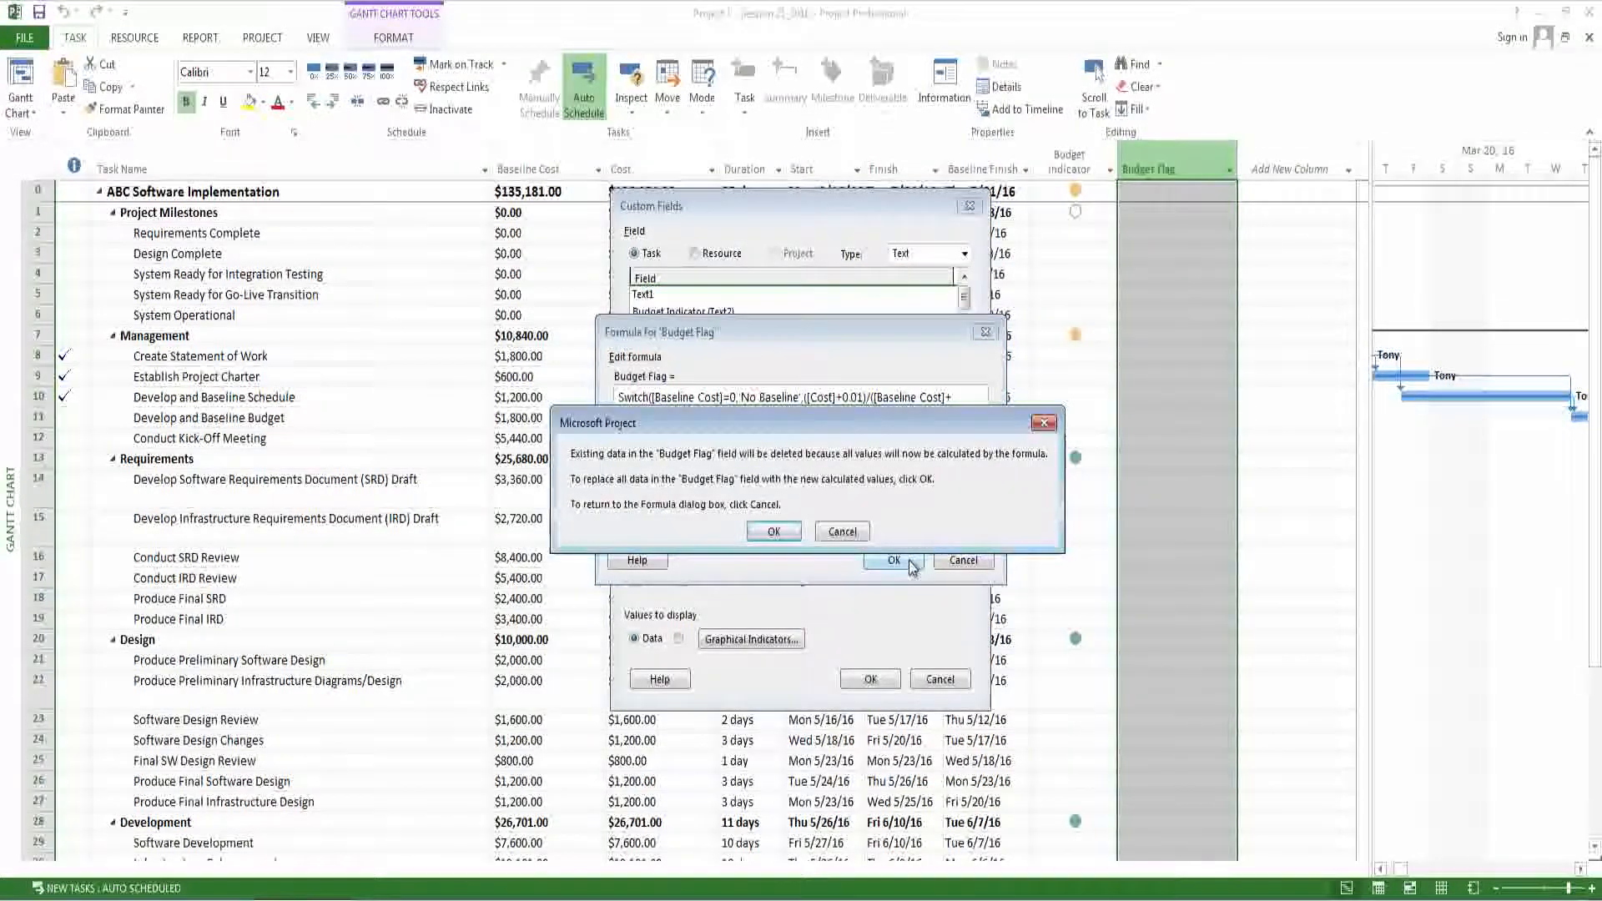
pyautogui.click(775, 533)
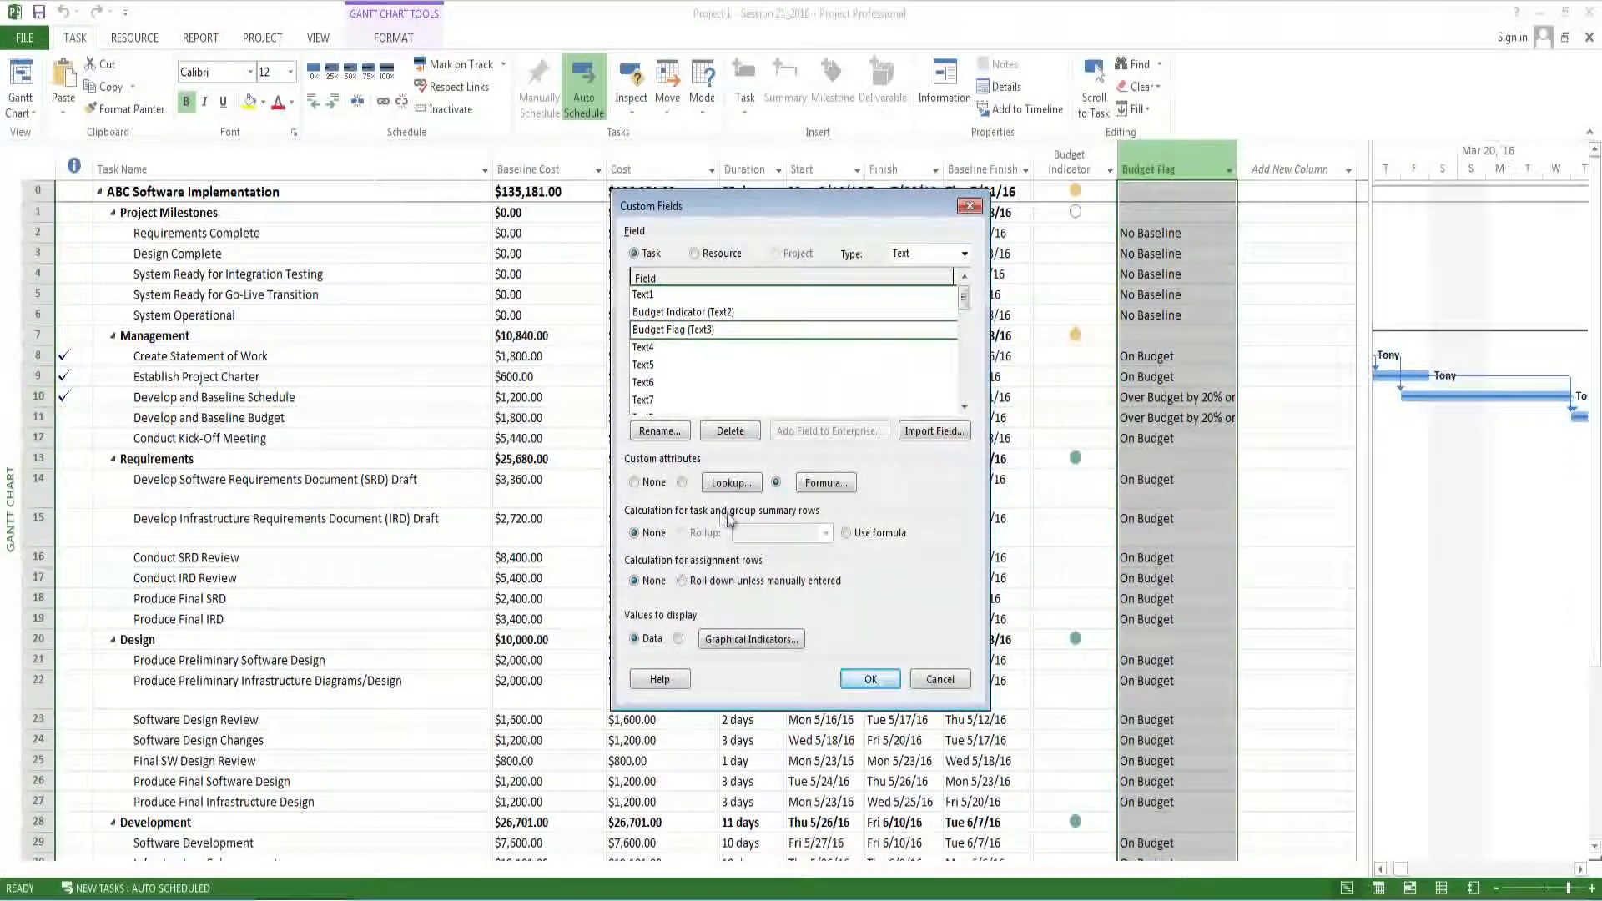
# Calculate Budget Flag's task and group summary rows with the formula, display its values as graphical indicators, and open the indicator settings.
pyautogui.click(848, 534)
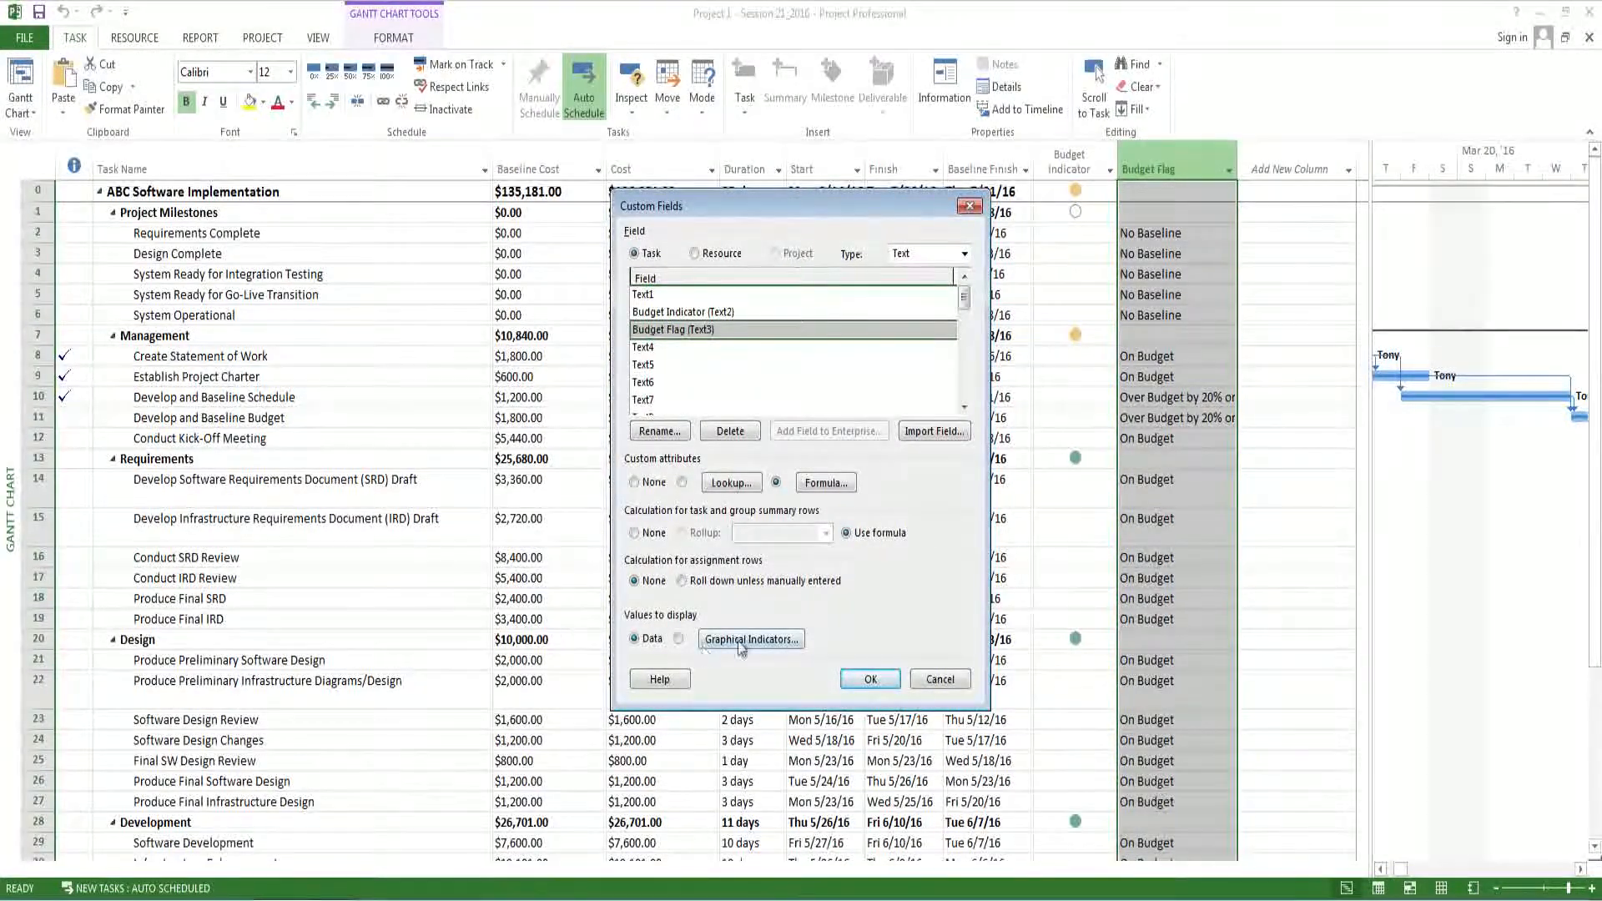
pyautogui.click(679, 639)
pyautogui.click(739, 641)
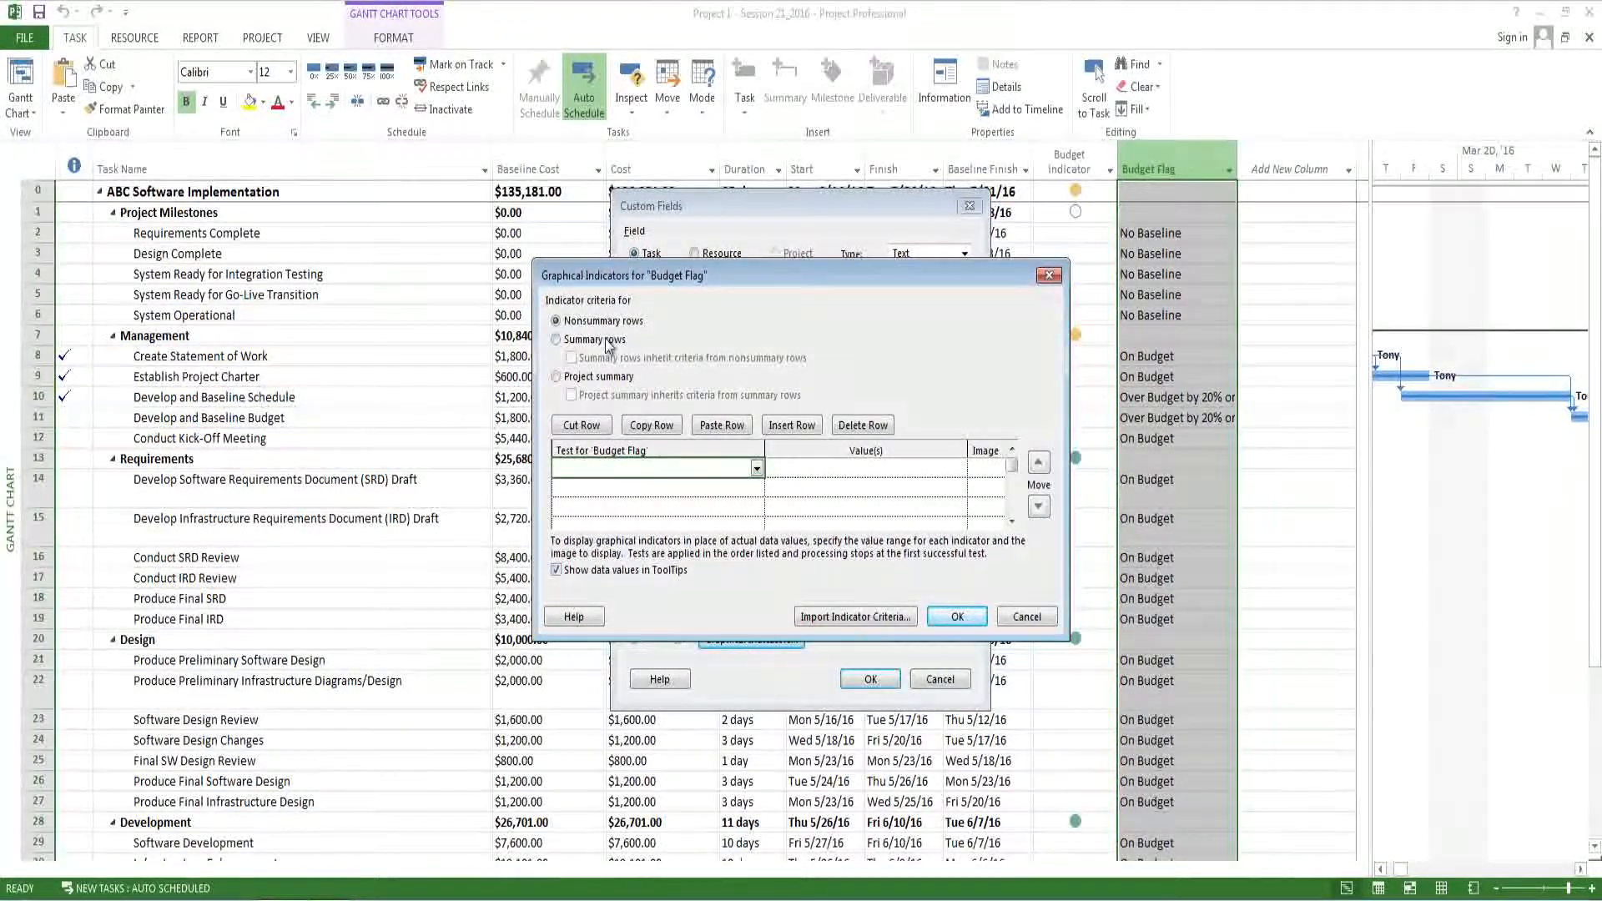
# Set the Budget Flag indicator criteria to apply to summary rows, and check the list of flag values in Notepad.
pyautogui.click(557, 340)
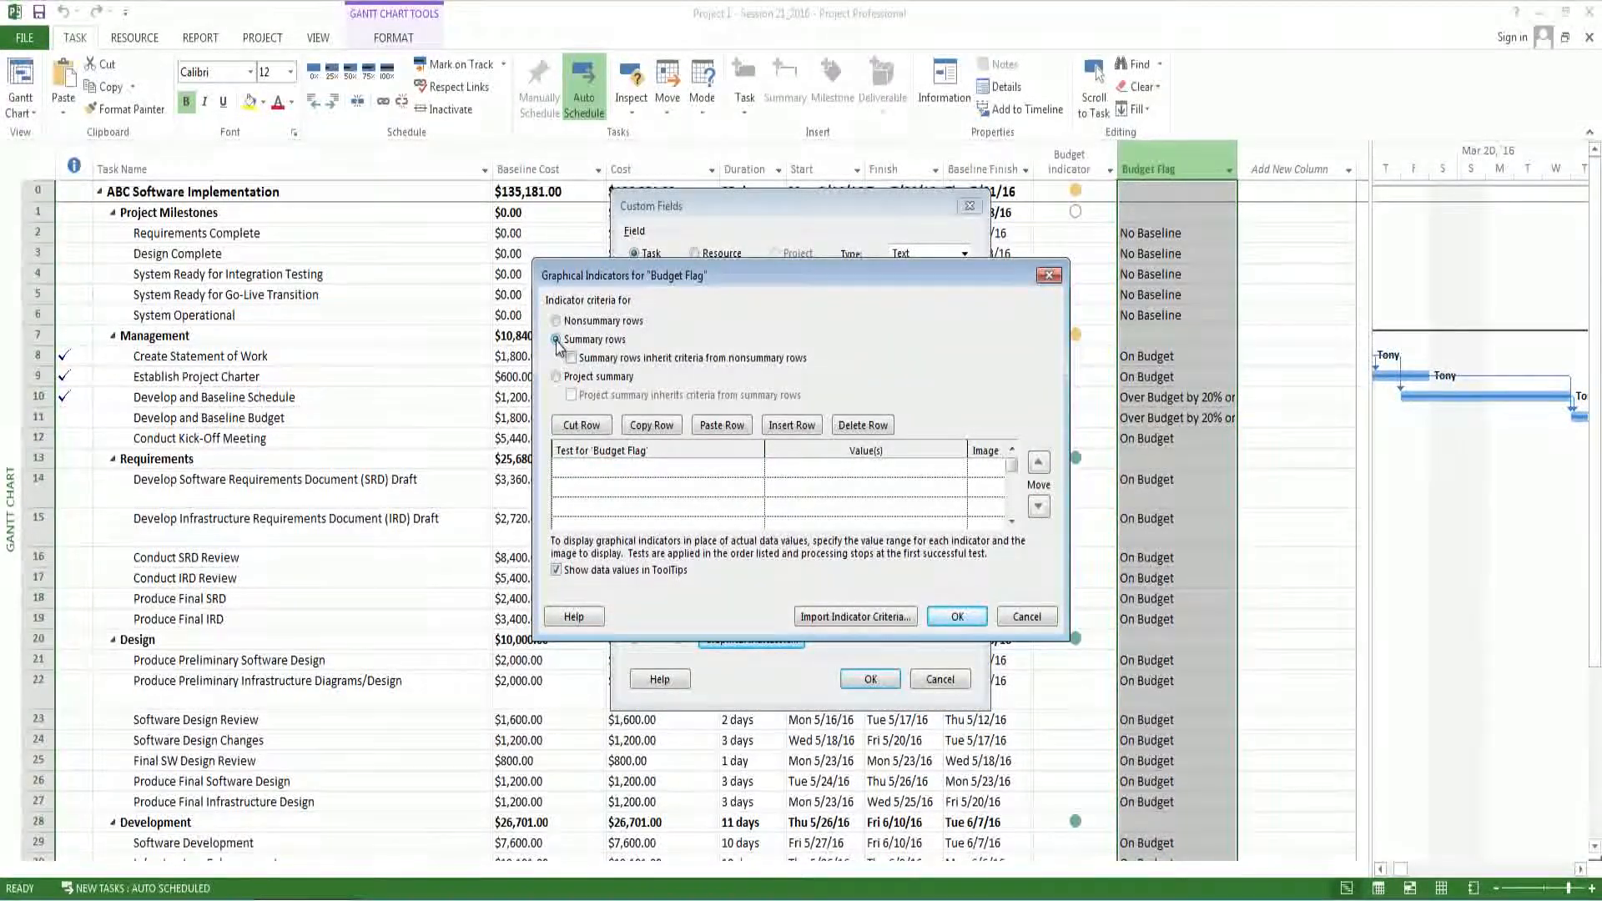
pyautogui.click(587, 470)
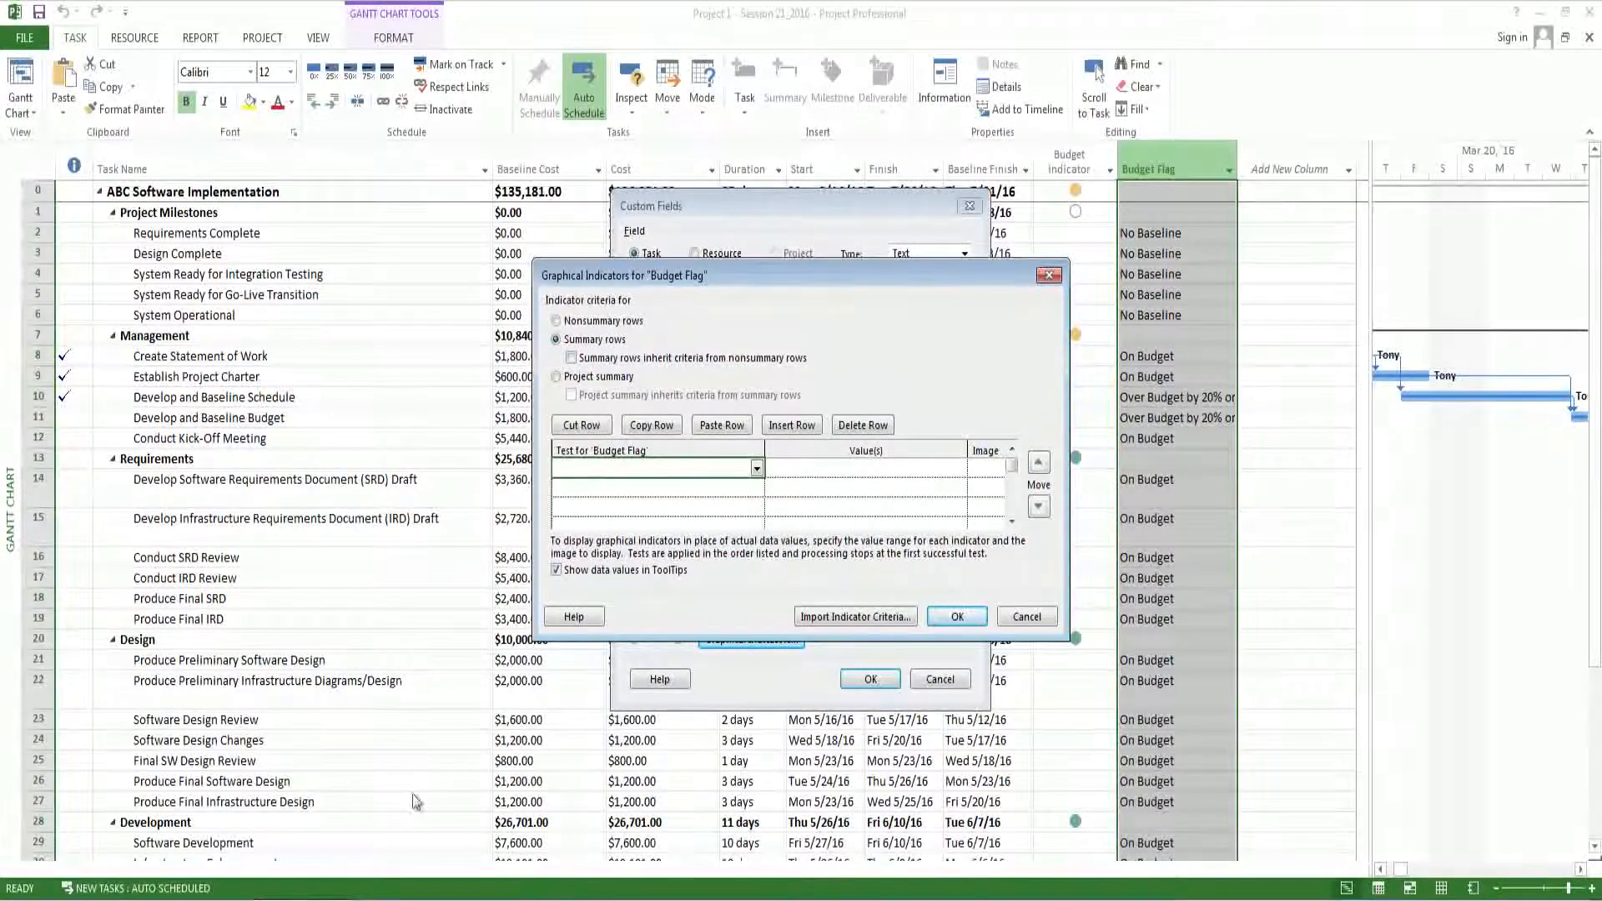
pyautogui.moveTo(333, 900)
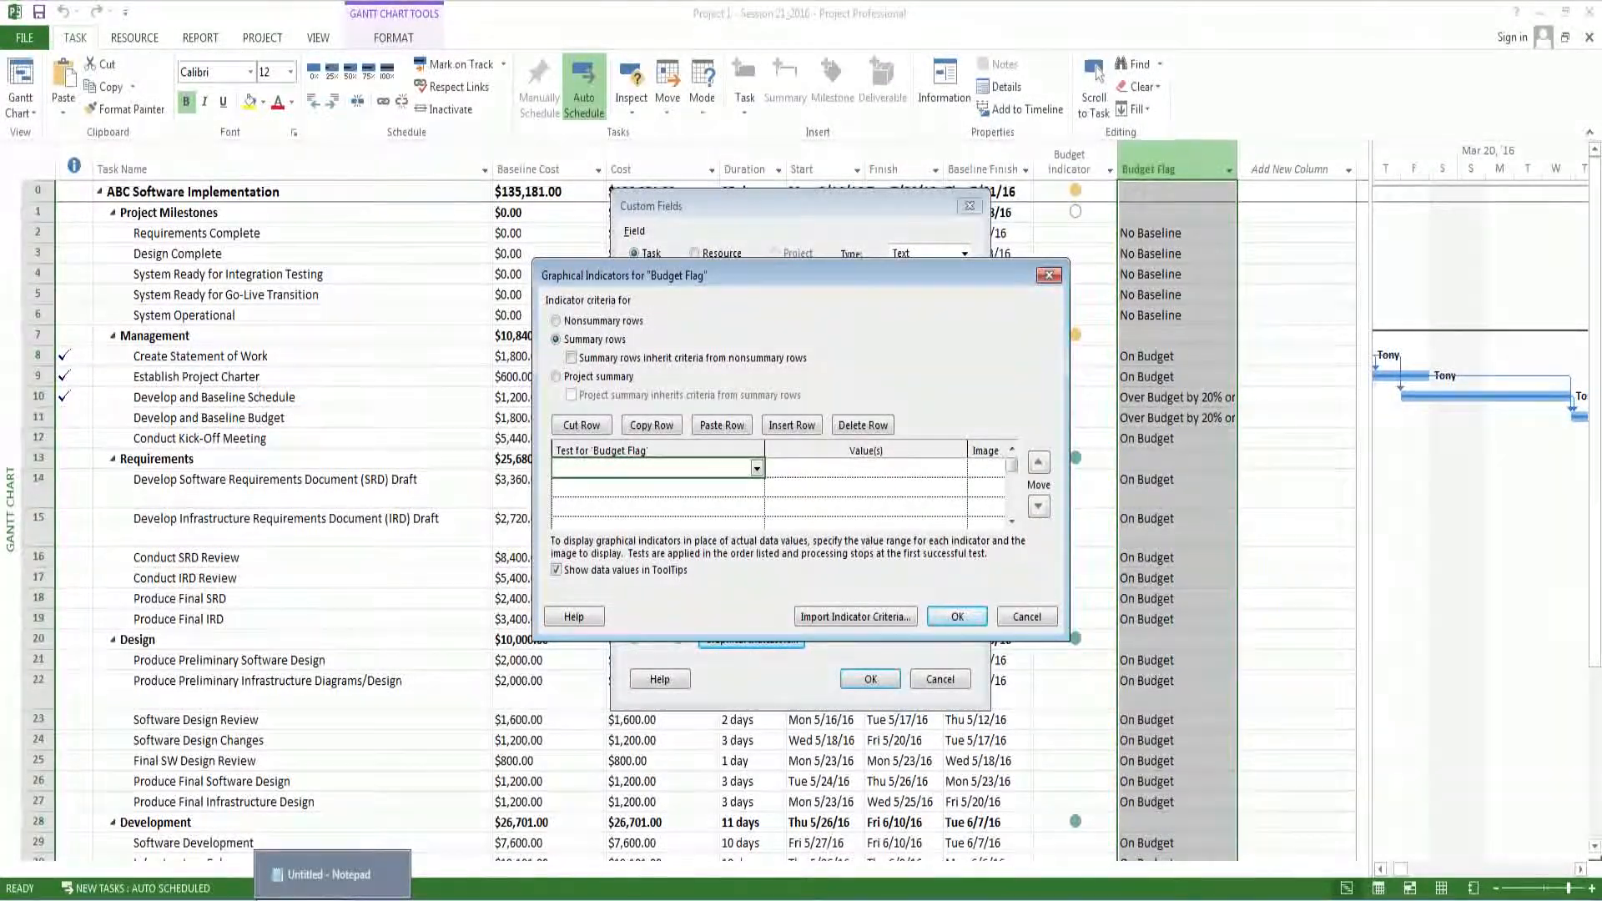
pyautogui.click(332, 875)
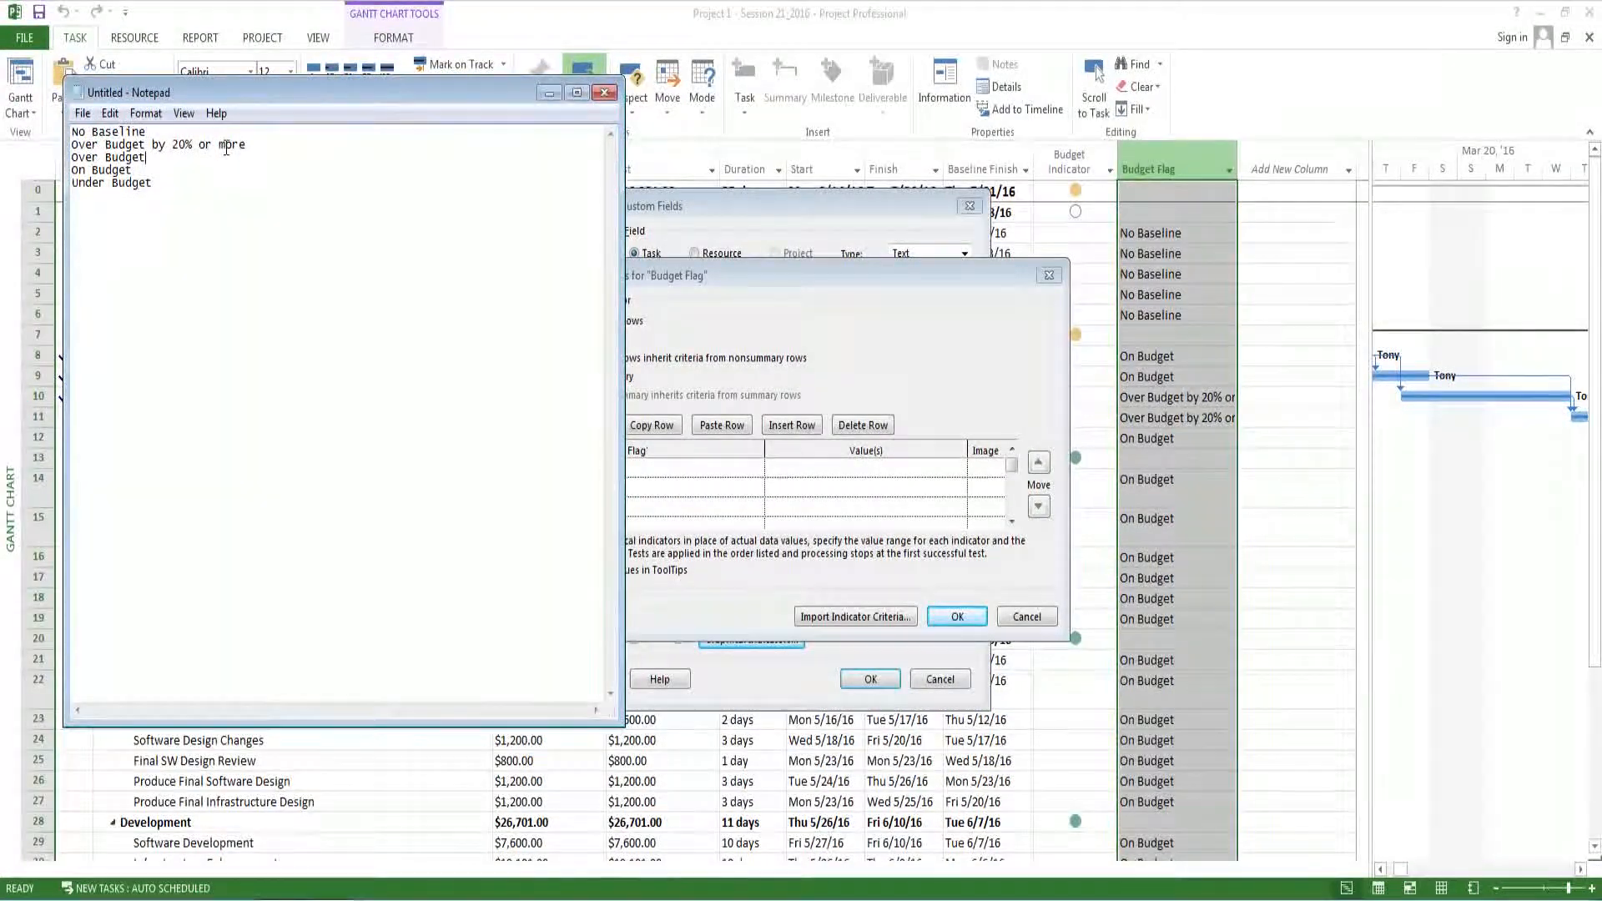
pyautogui.click(774, 278)
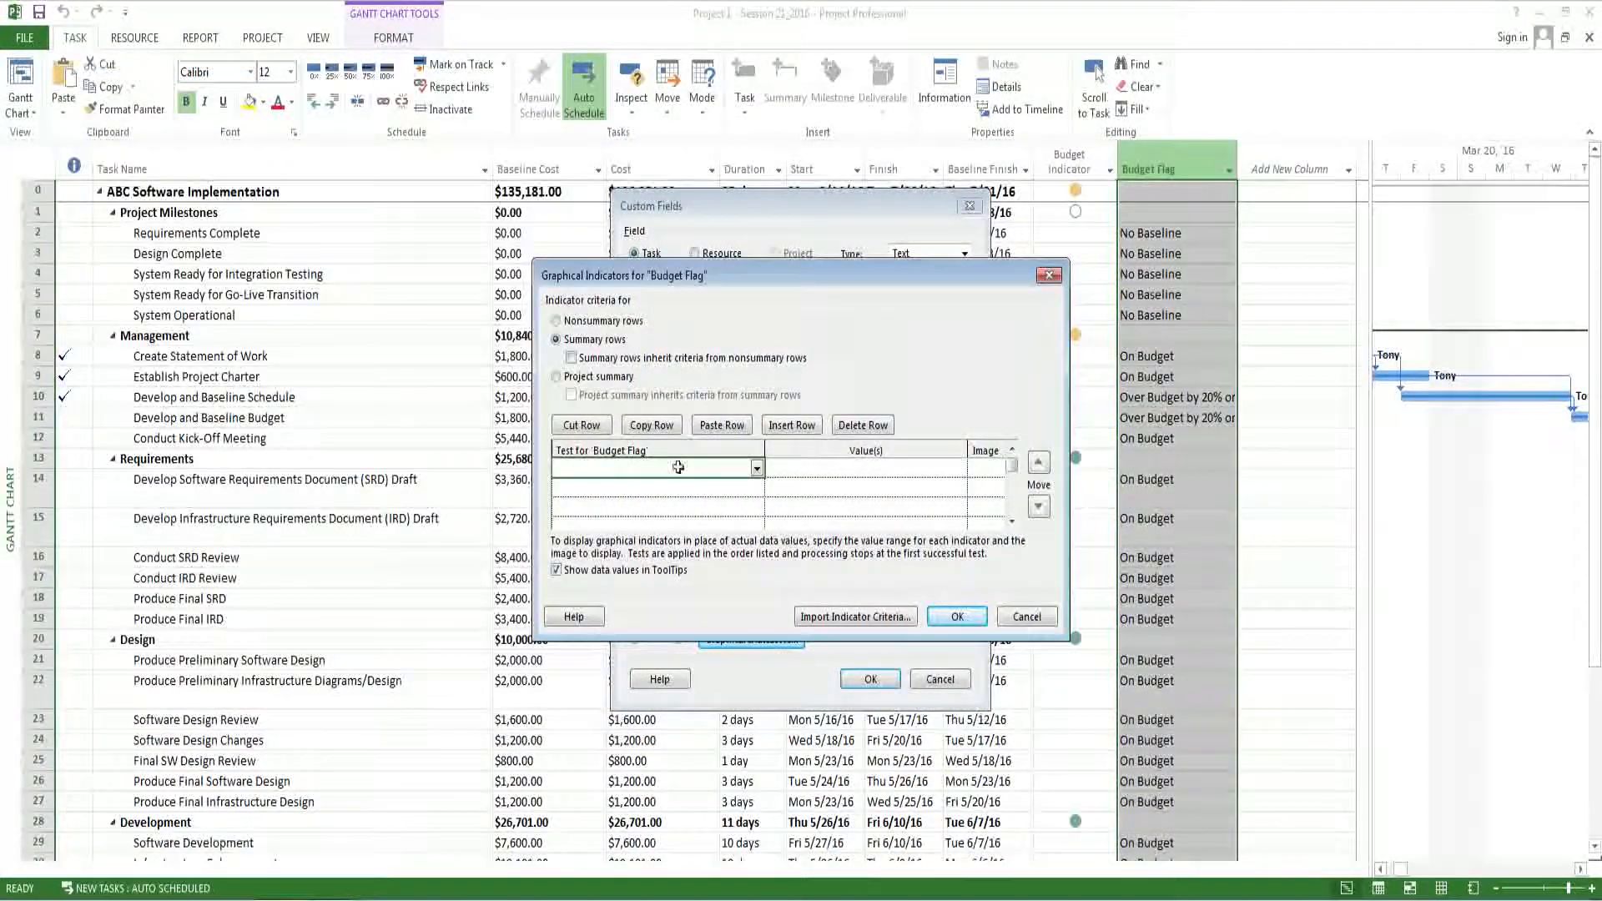
# Define the first summary-row test as equals "No Baseline".
pyautogui.click(756, 472)
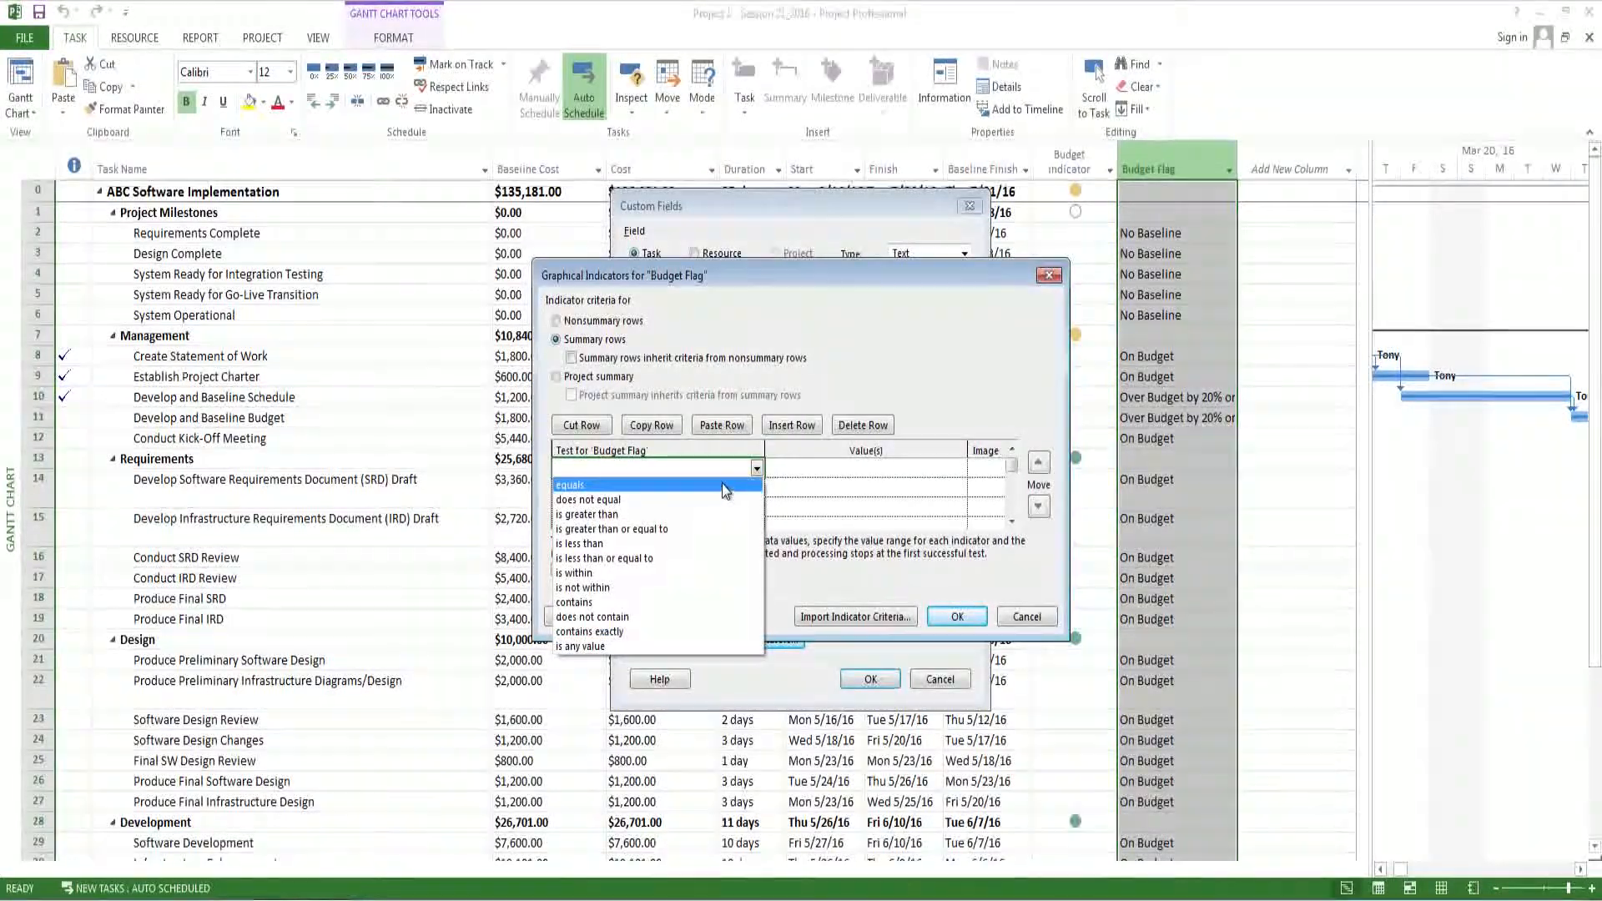
pyautogui.click(722, 485)
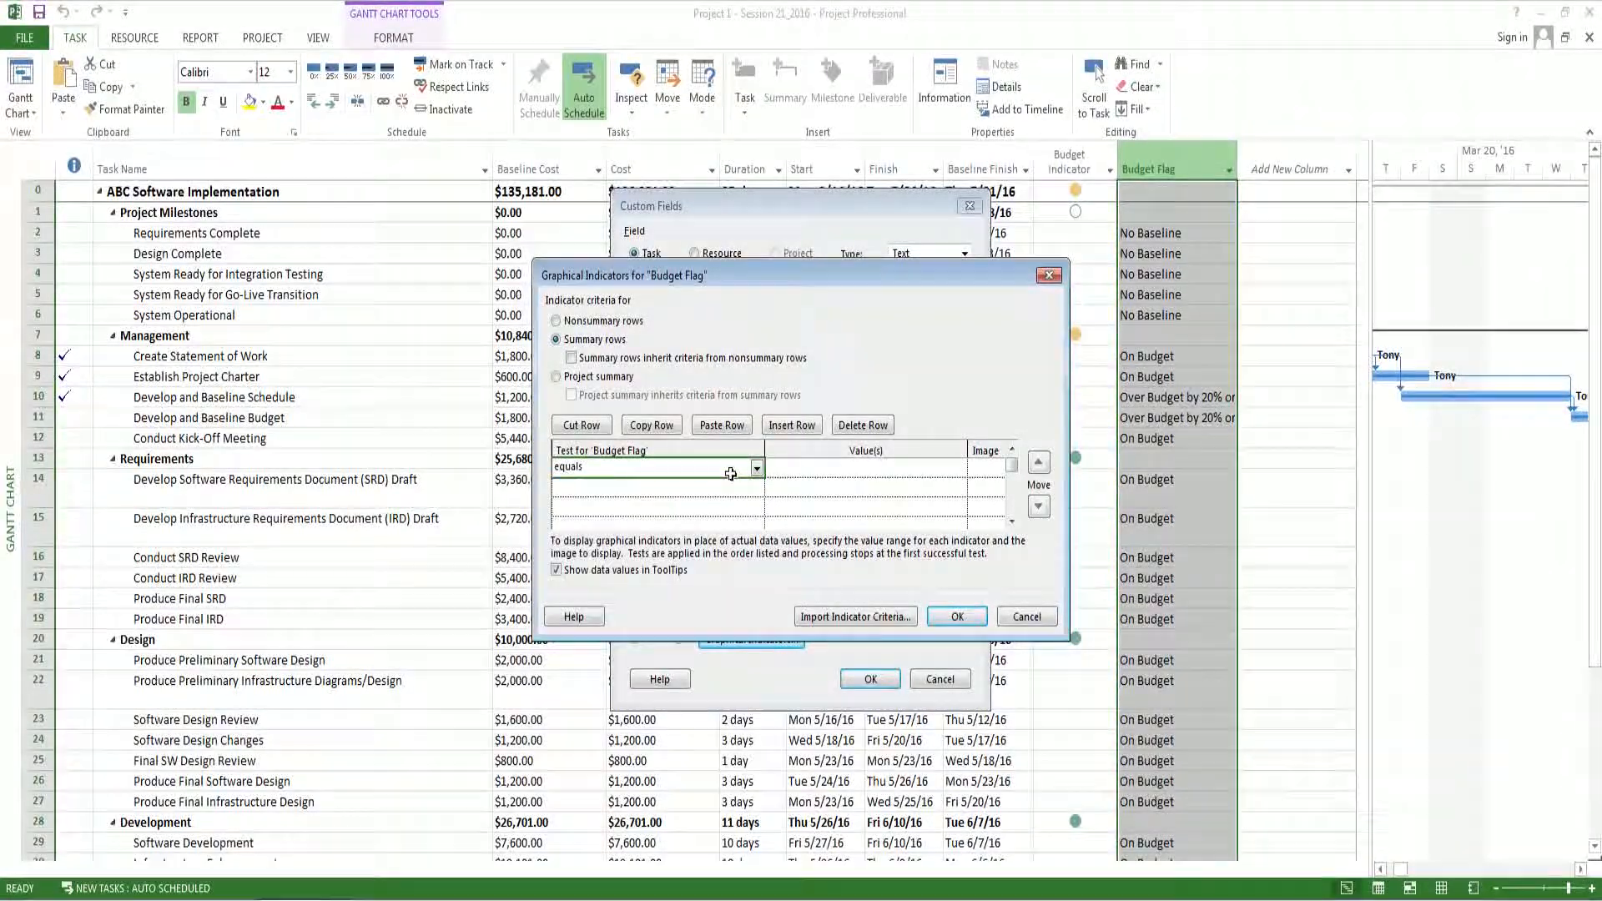
pyautogui.click(808, 472)
pyautogui.write('No')
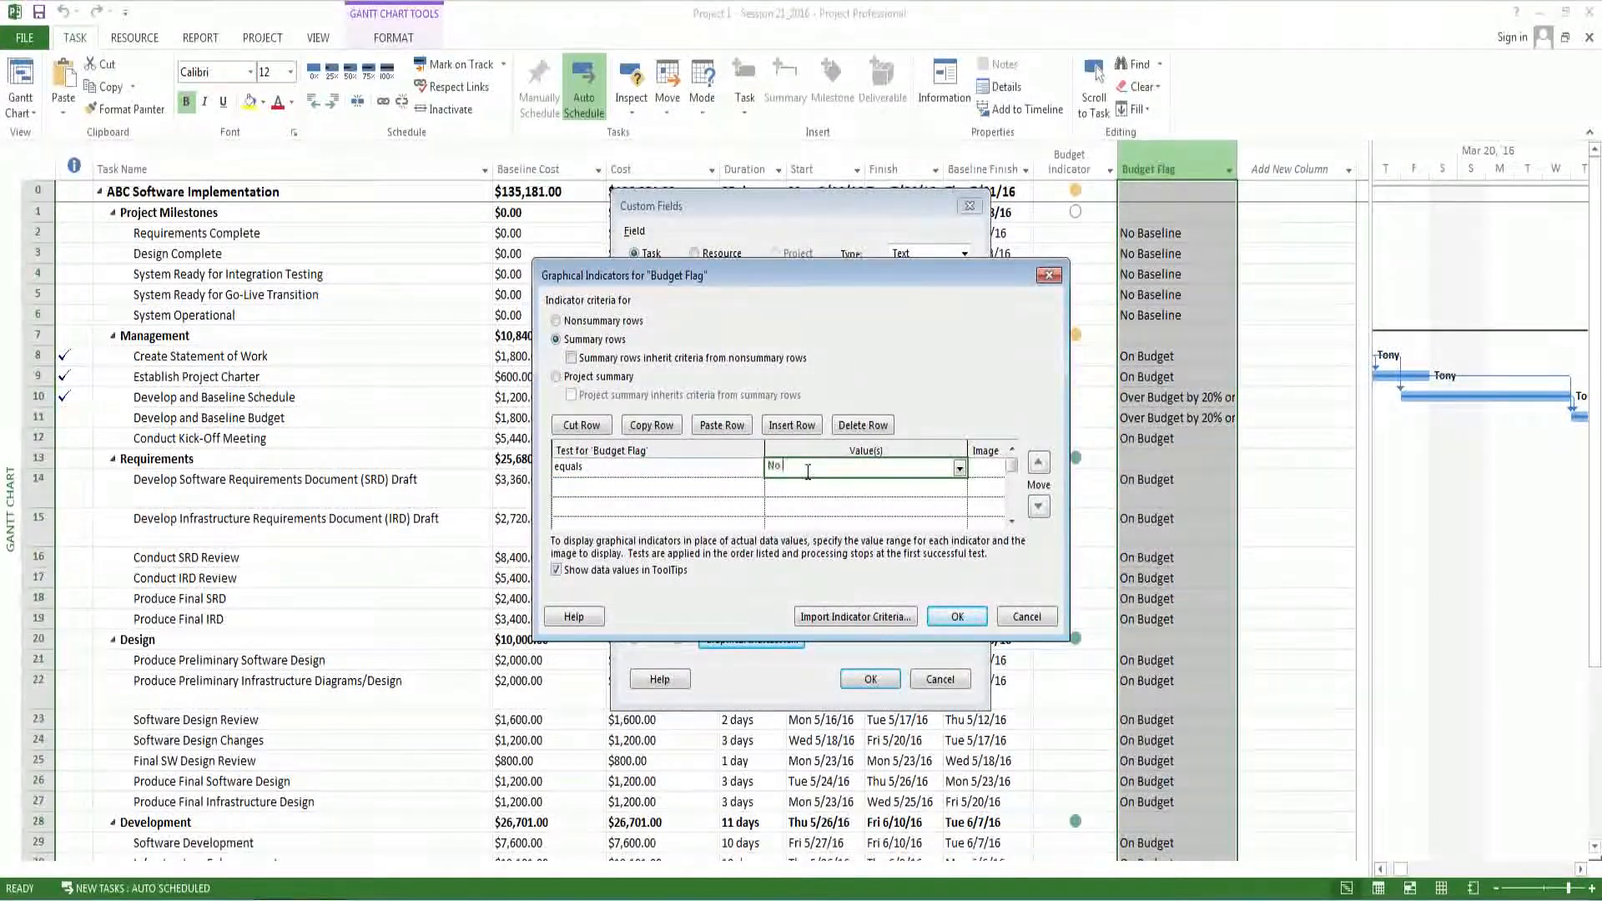
pyautogui.write(' Baseline')
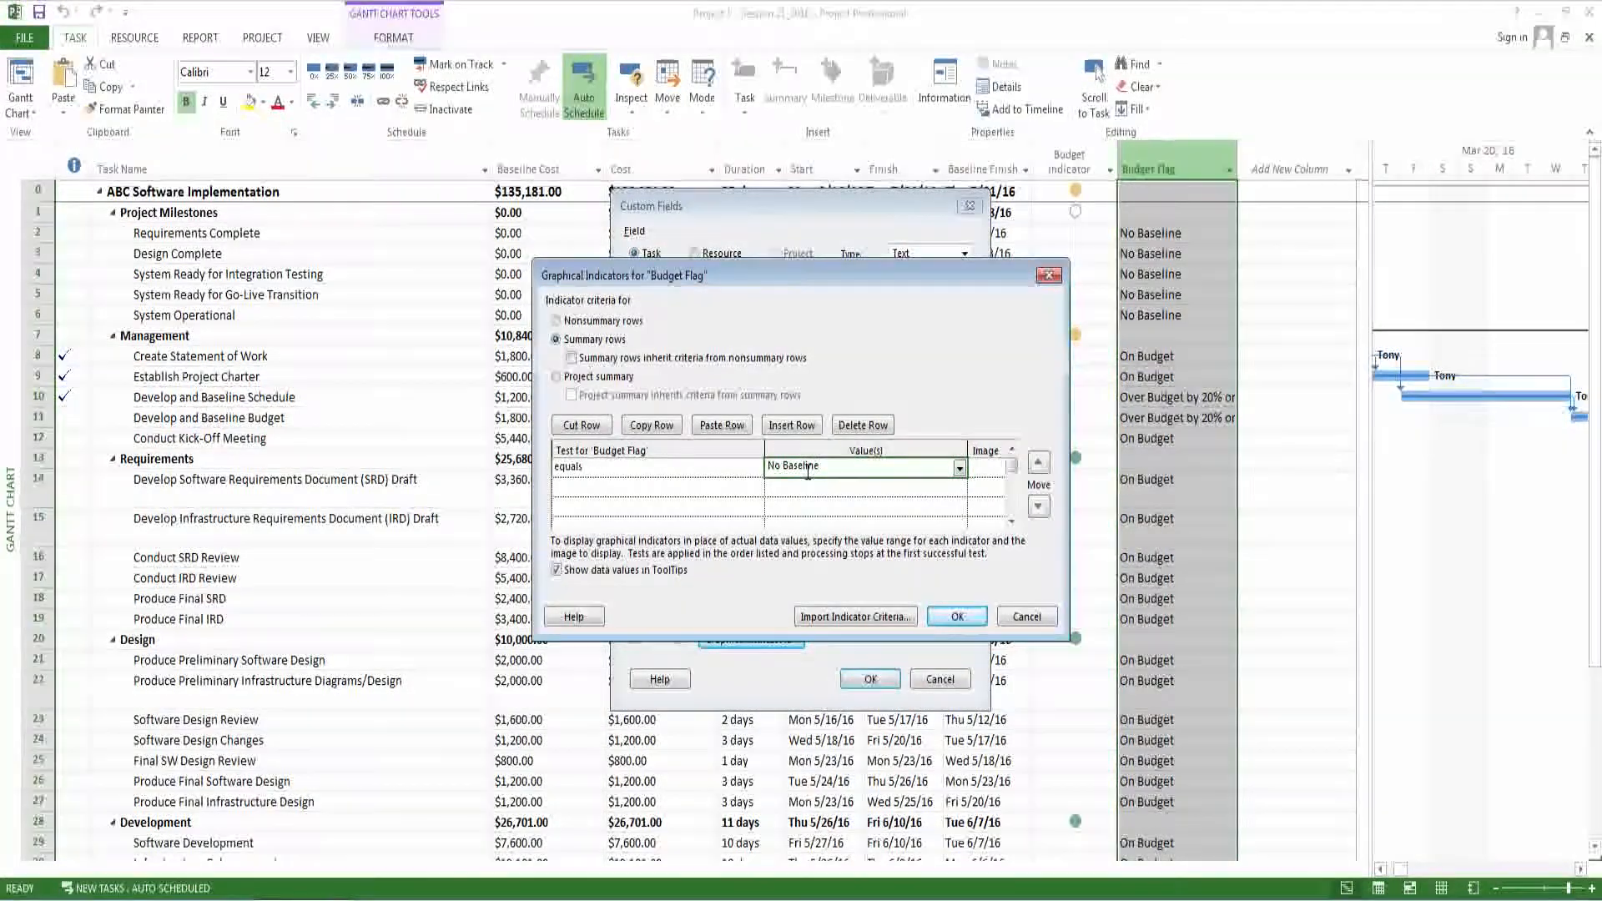
# Add a second summary-row test that equals "Over Budget".
pyautogui.click(643, 487)
pyautogui.write('e')
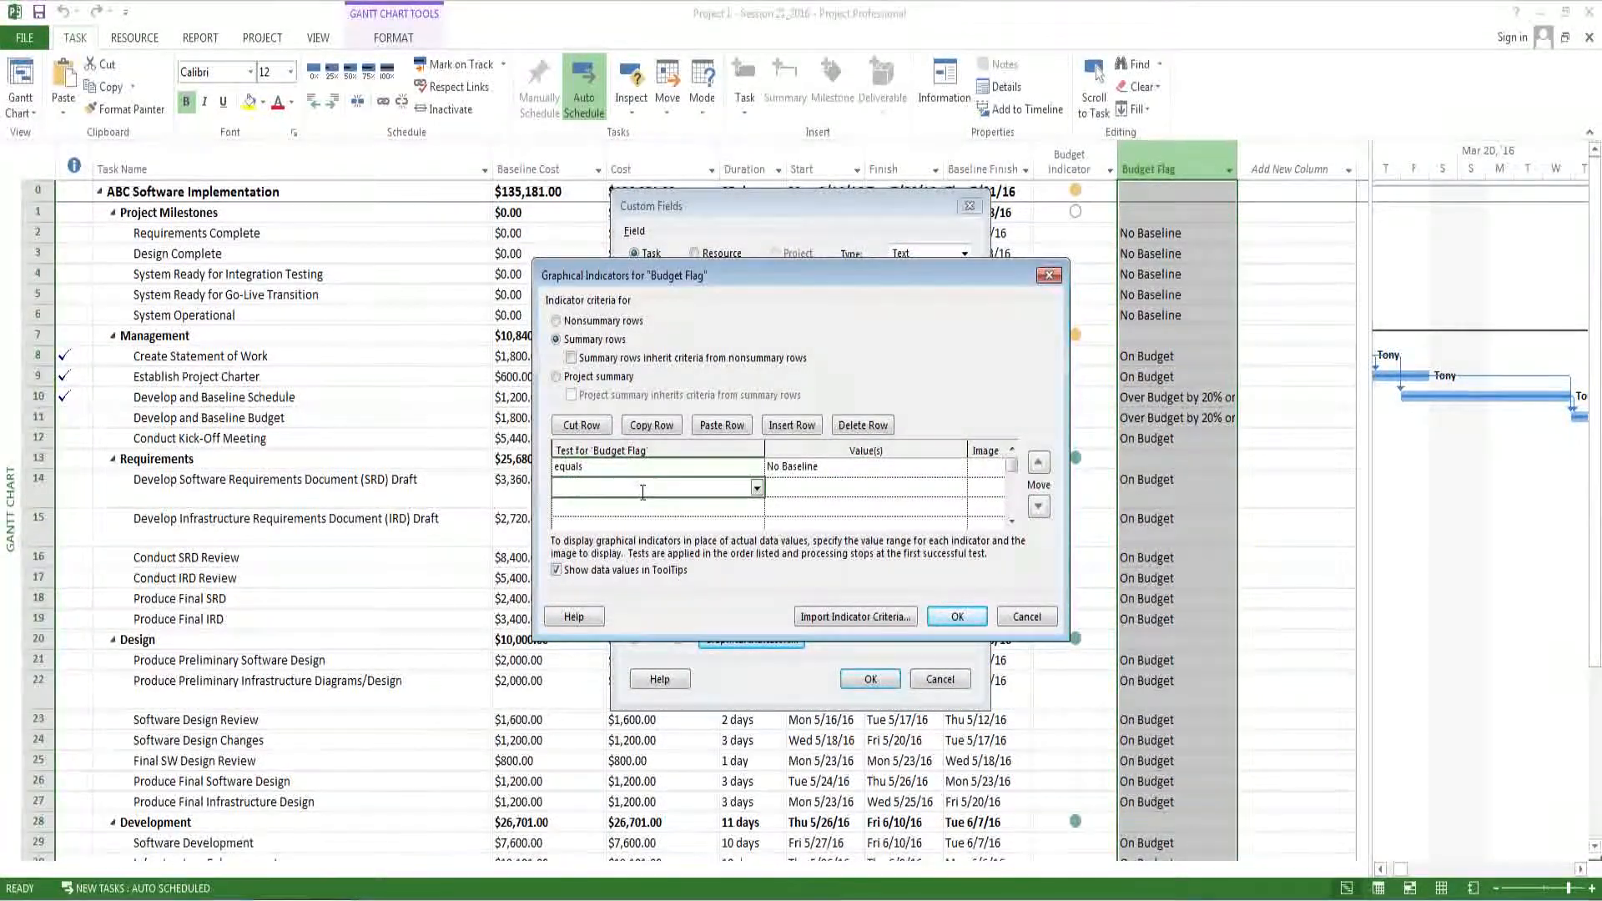
pyautogui.write('qual')
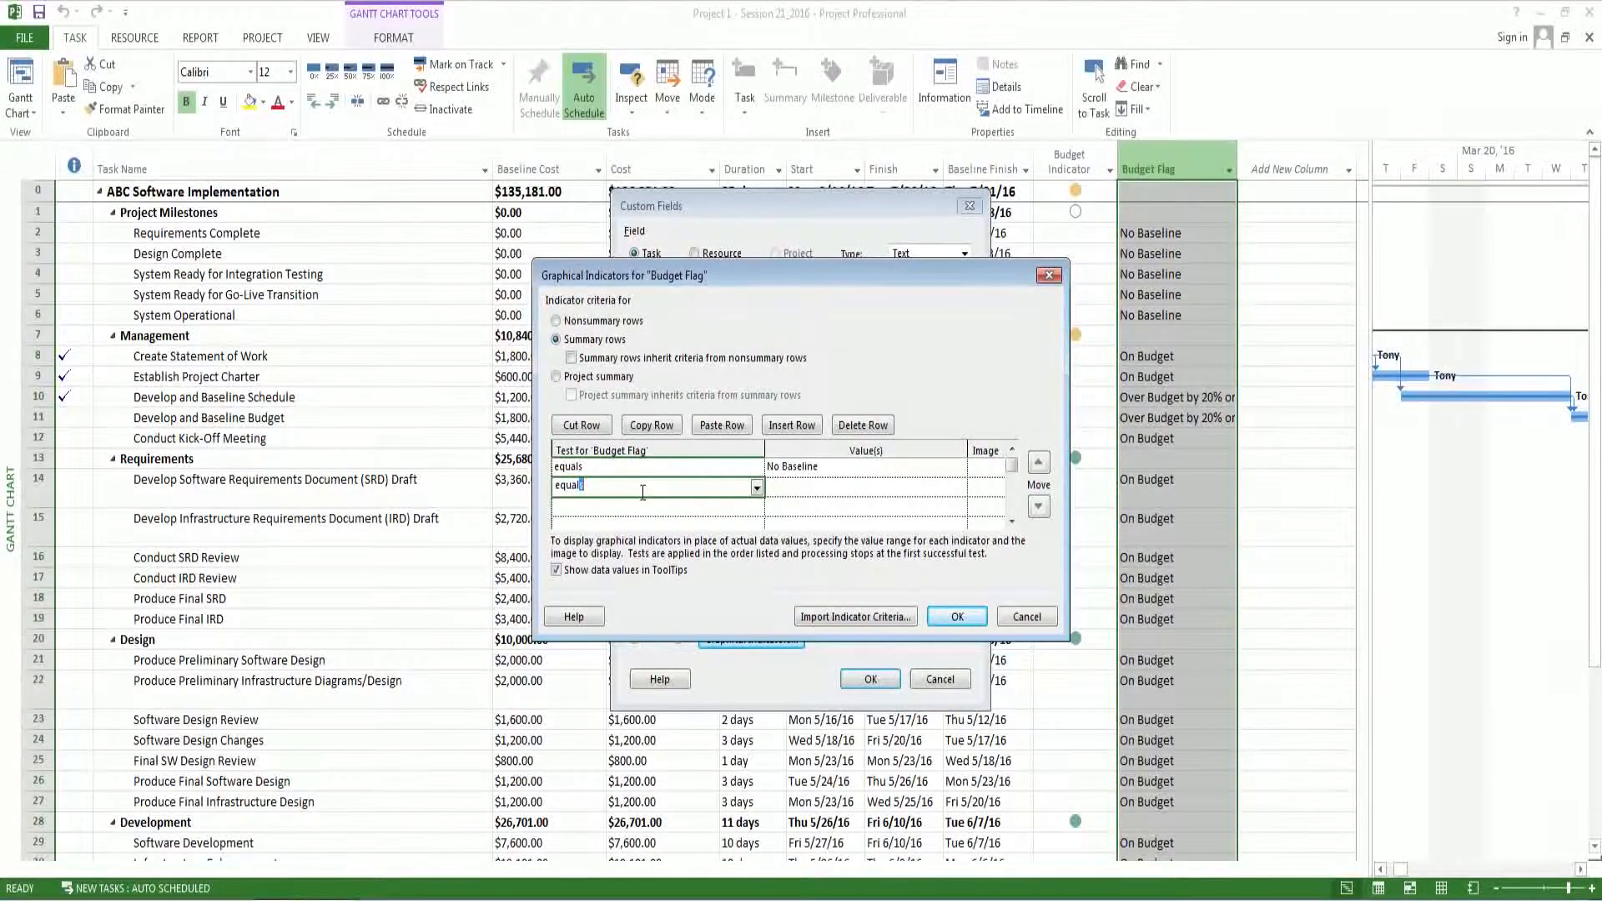
pyautogui.click(848, 486)
pyautogui.write('Over Budget')
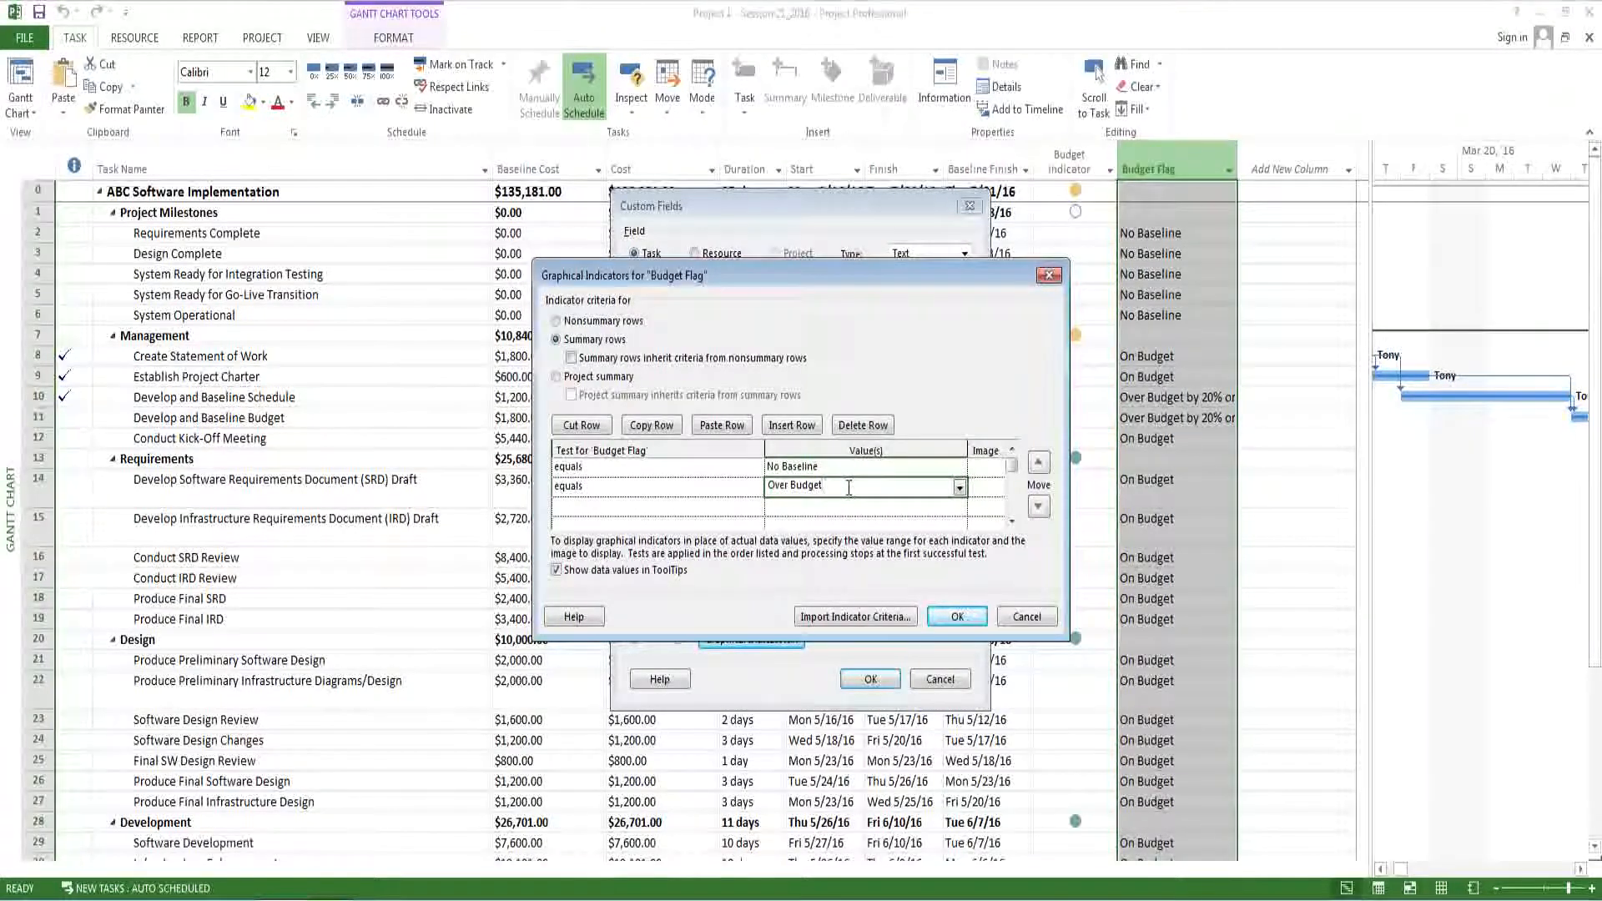
# Add a third summary-row test that equals "On Budget".
pyautogui.click(686, 500)
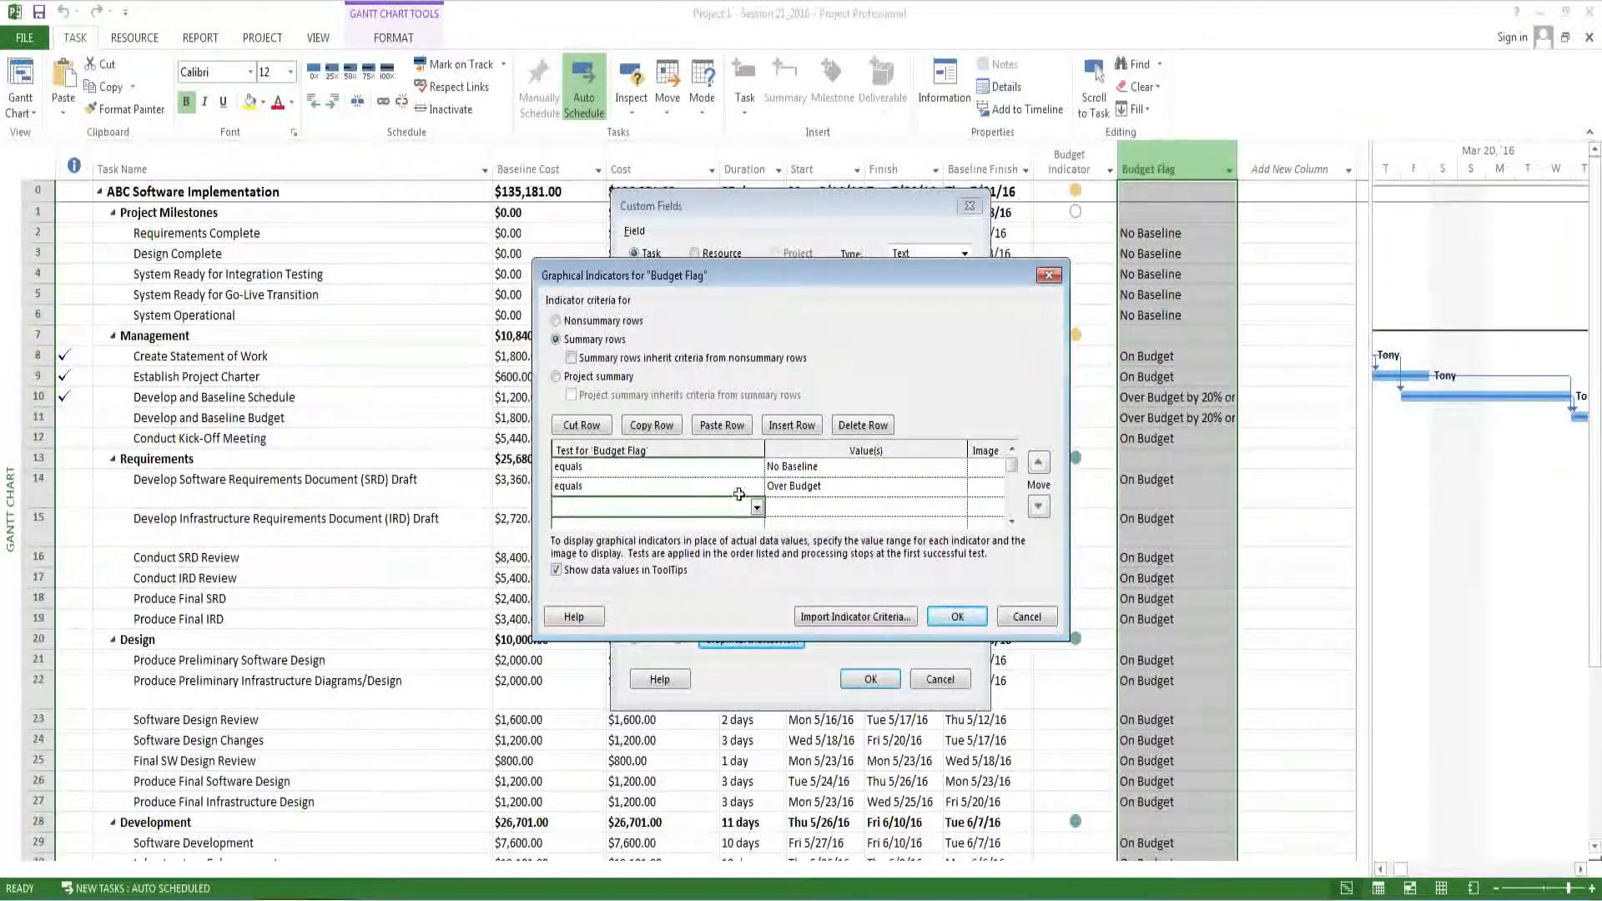
pyautogui.click(757, 508)
pyautogui.click(720, 539)
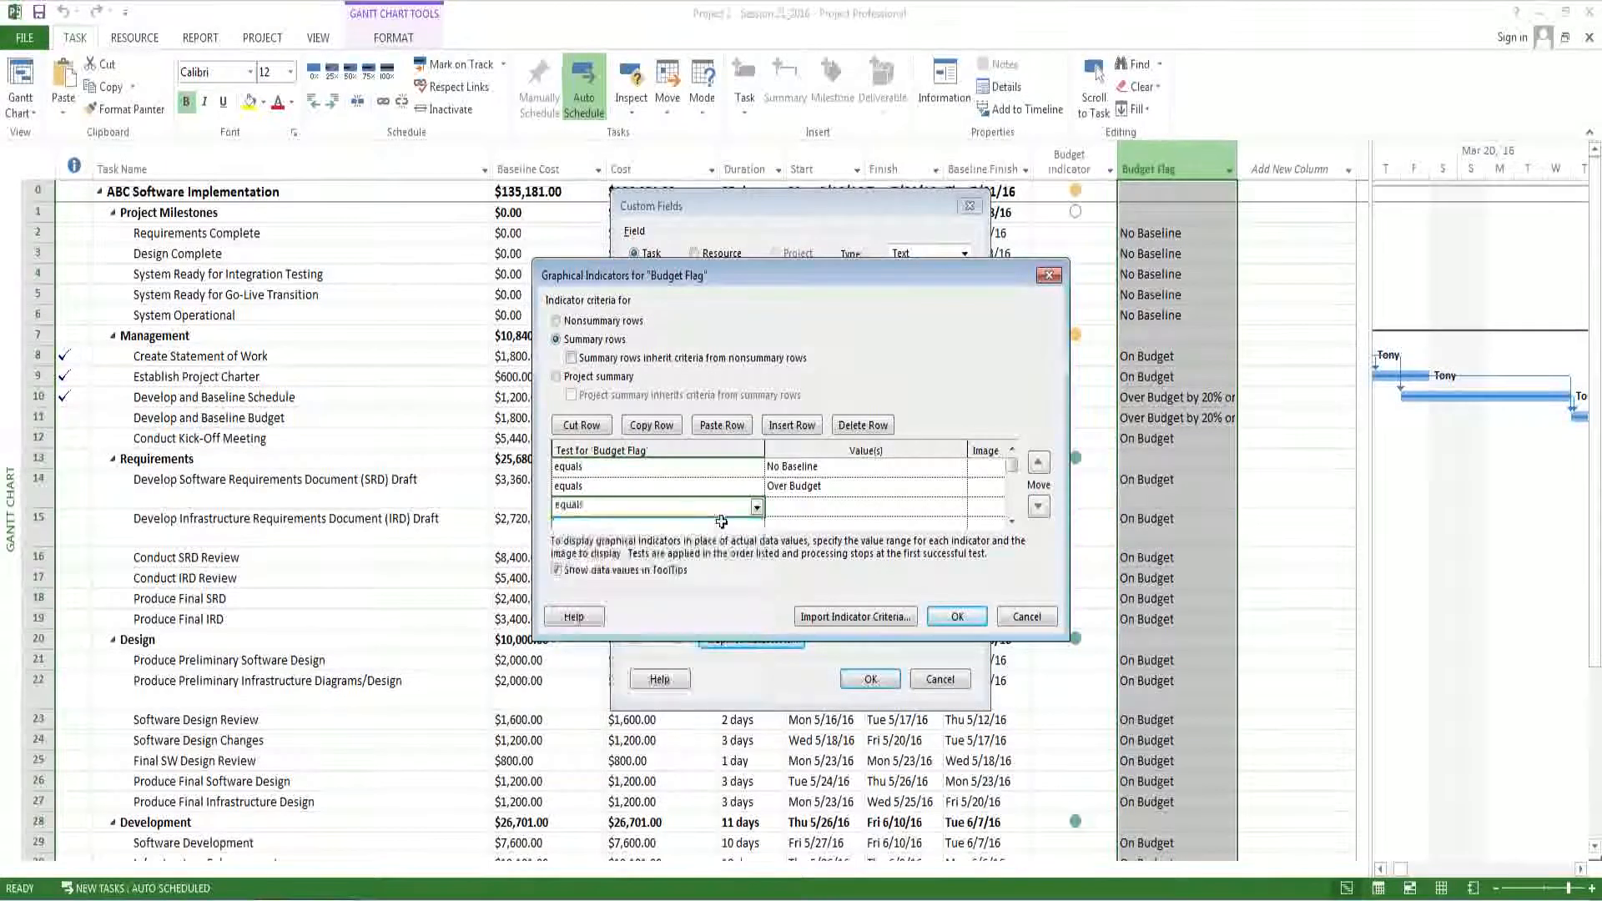
pyautogui.click(798, 509)
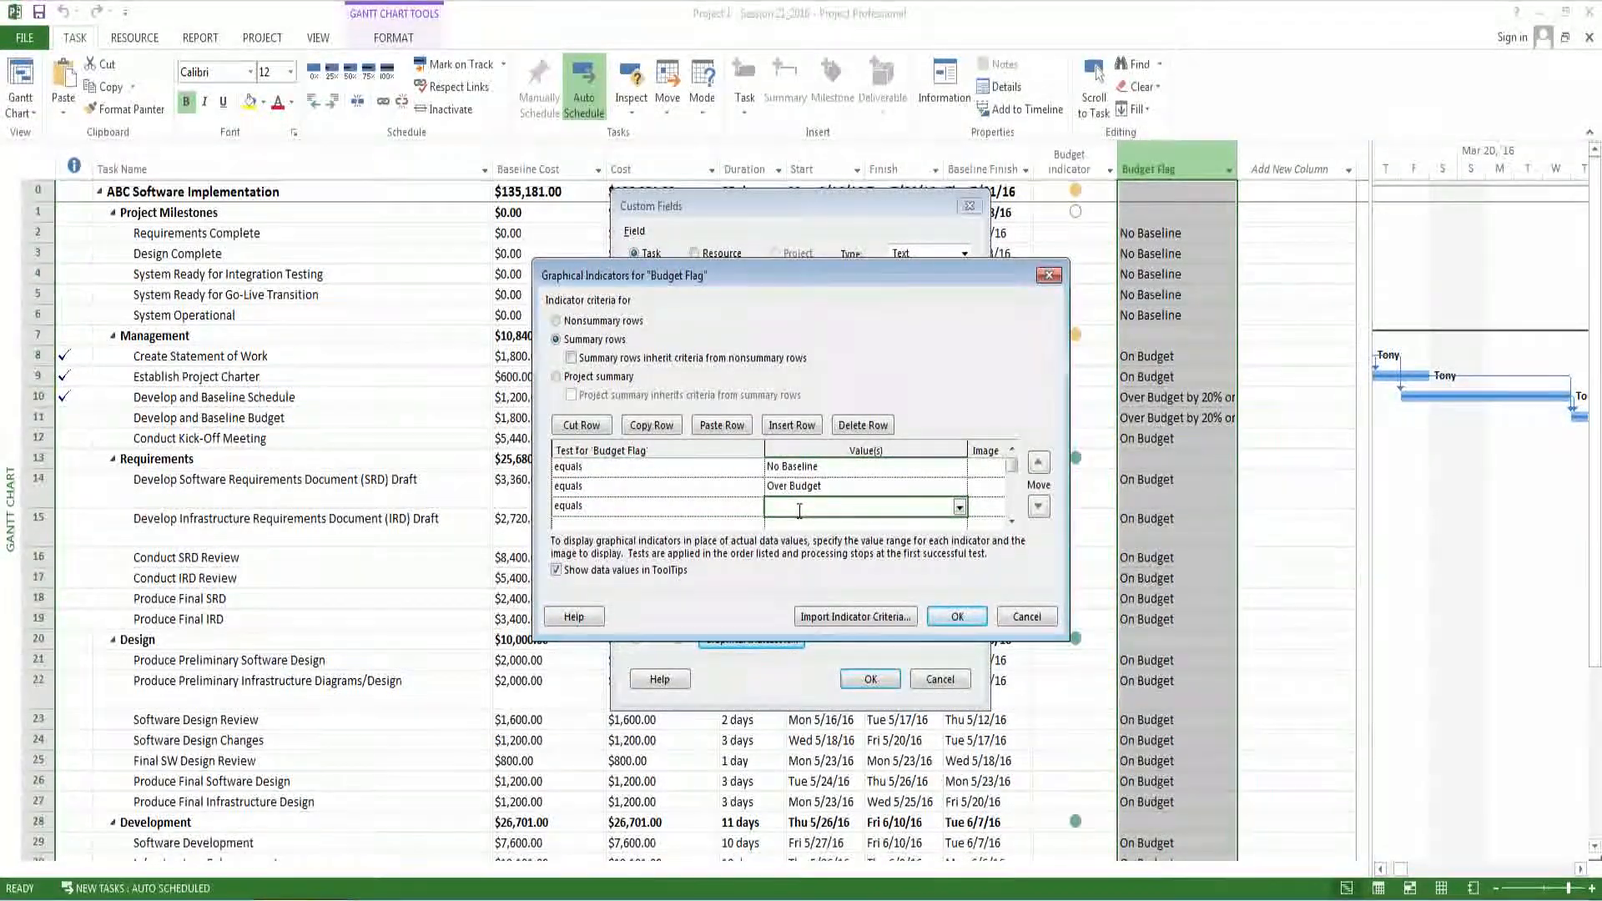
pyautogui.write('On Budget')
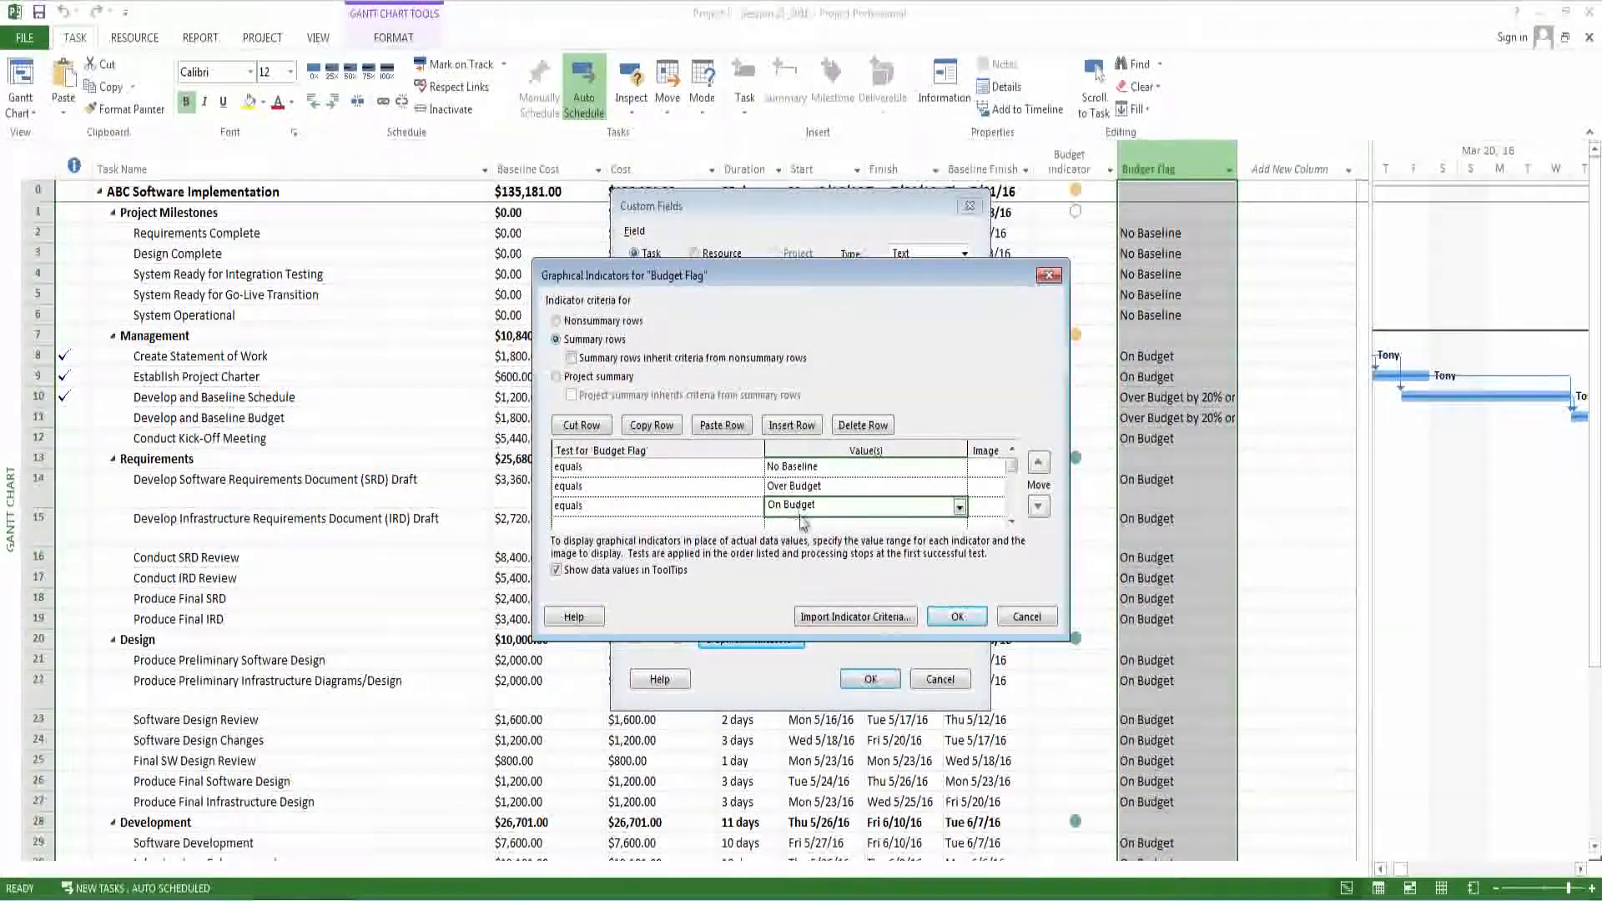
# Add a fourth summary-row test that equals "Over Budget by 20% or more", checking the wording against the Notepad list.
pyautogui.click(715, 523)
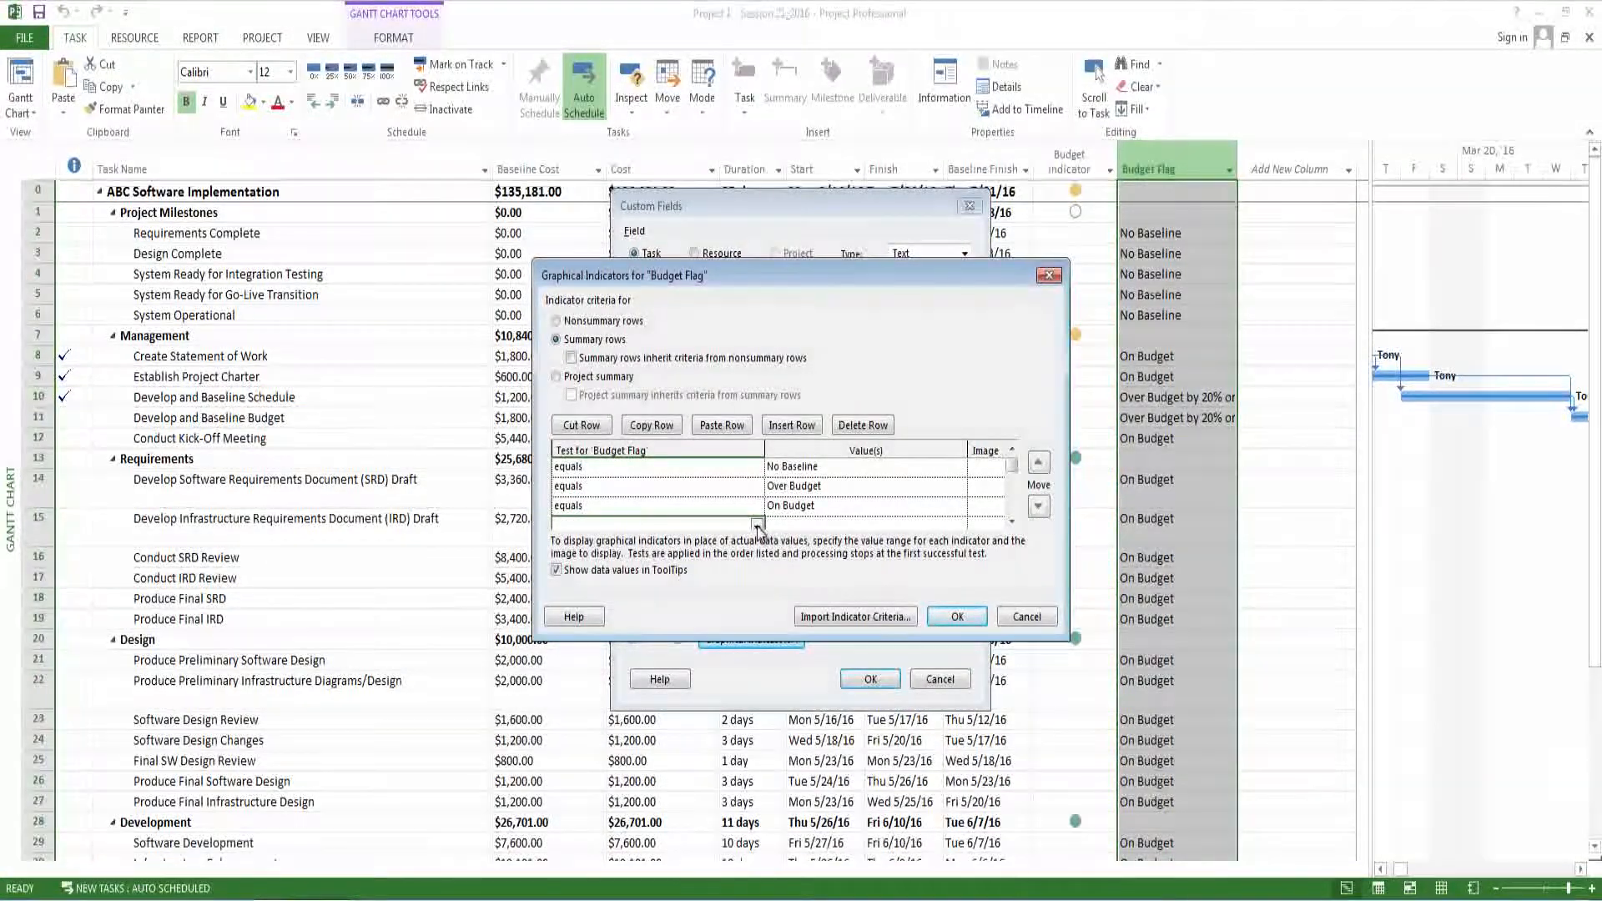
pyautogui.click(756, 524)
pyautogui.click(584, 543)
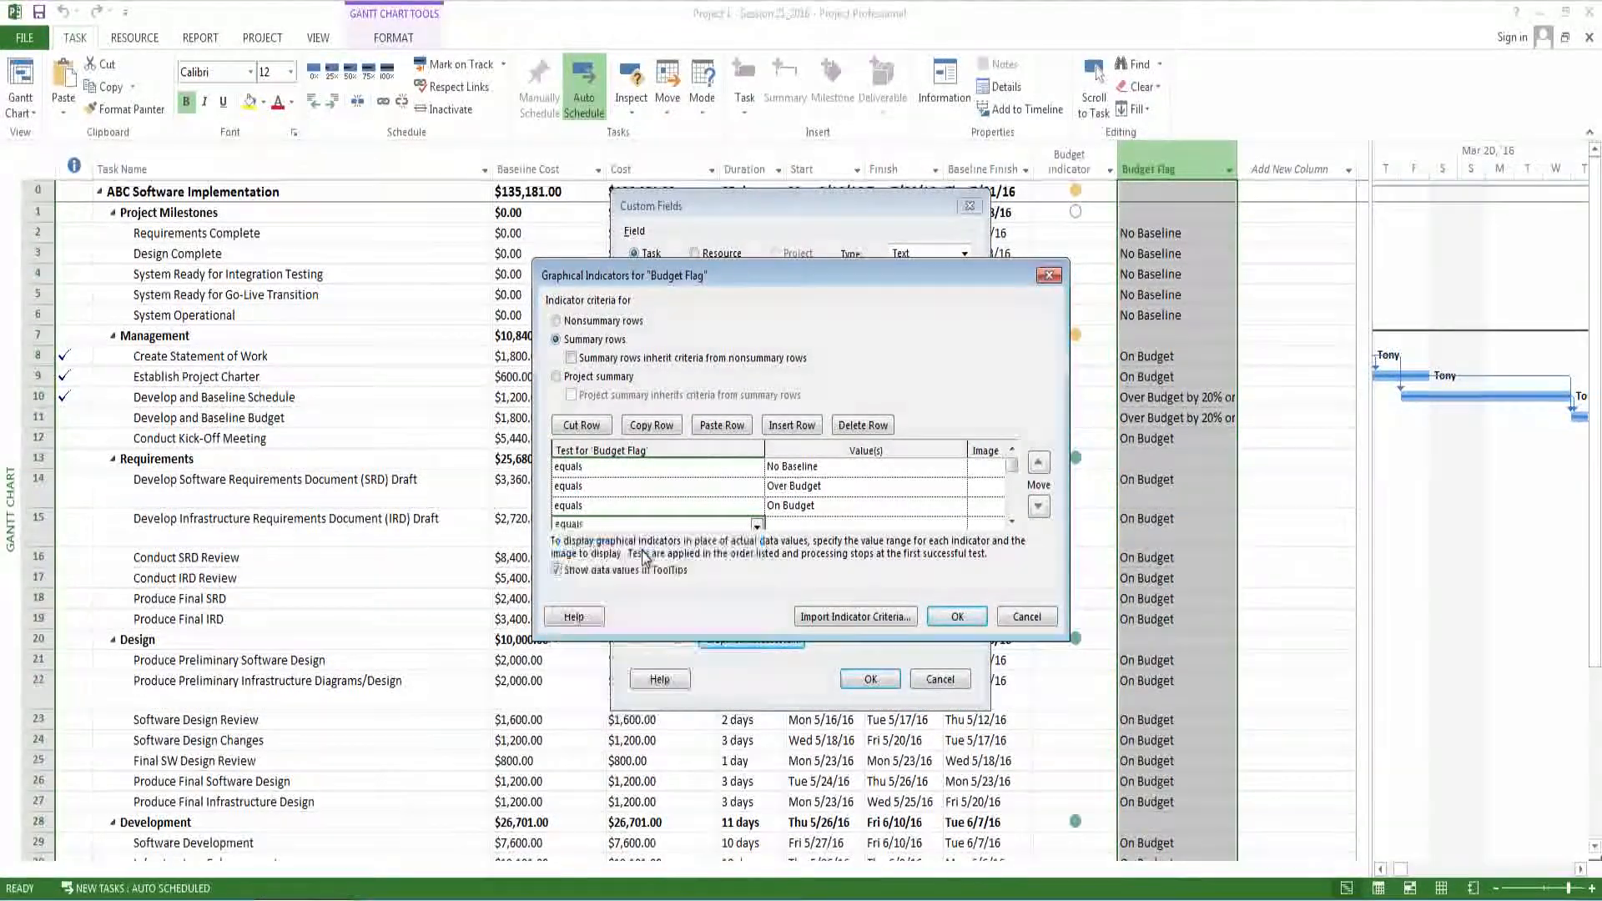
pyautogui.click(790, 526)
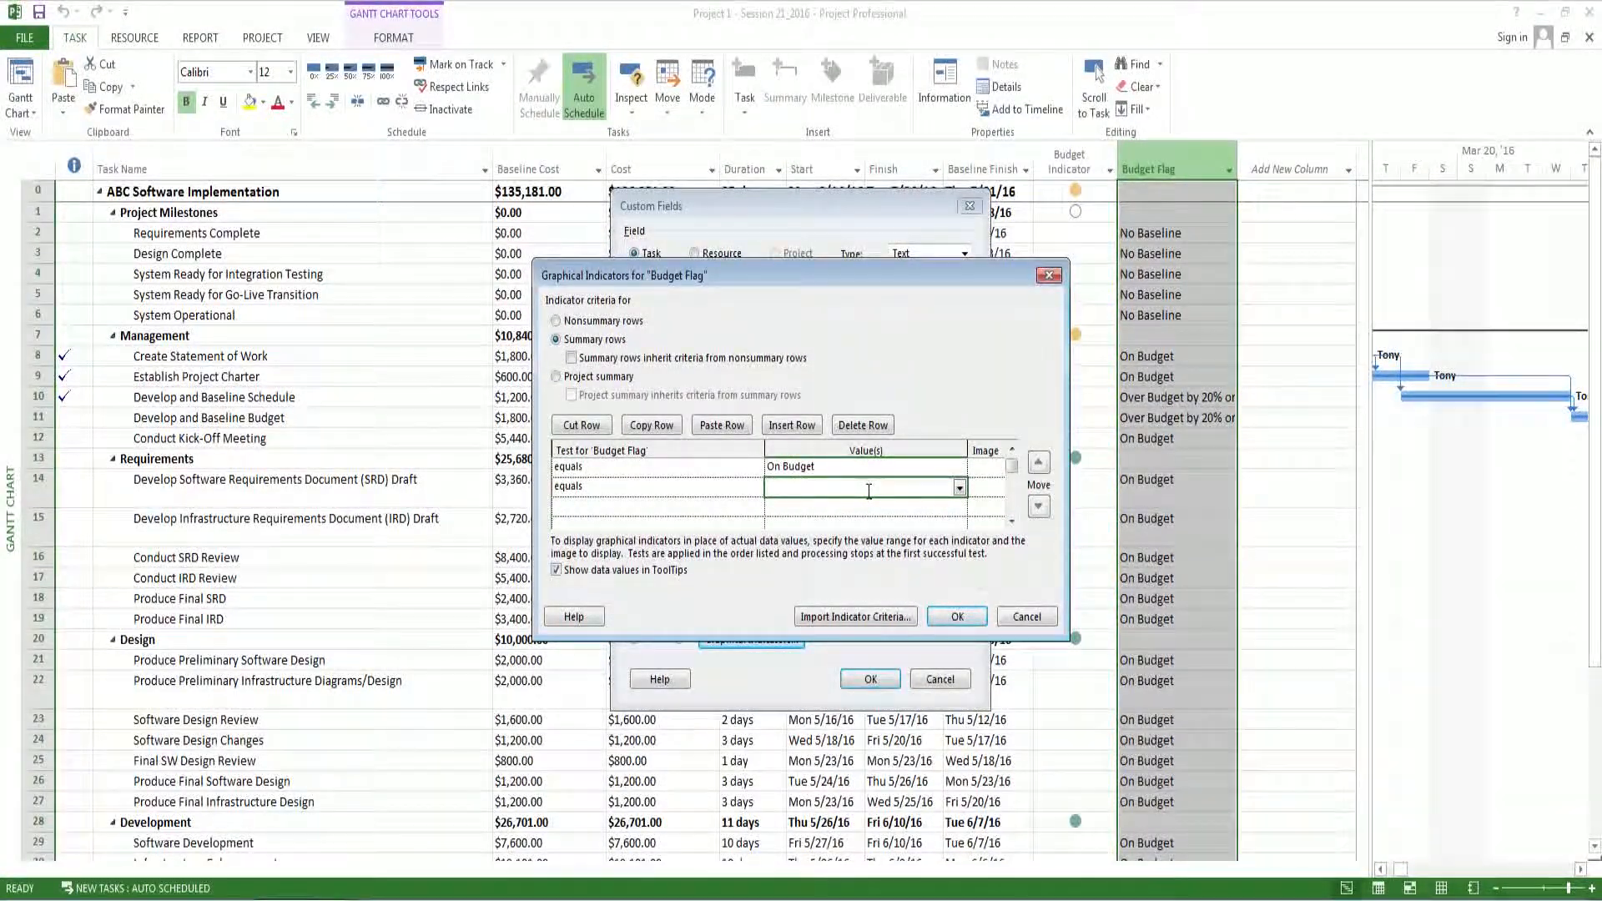
pyautogui.hotkey('alt', 'Tab')
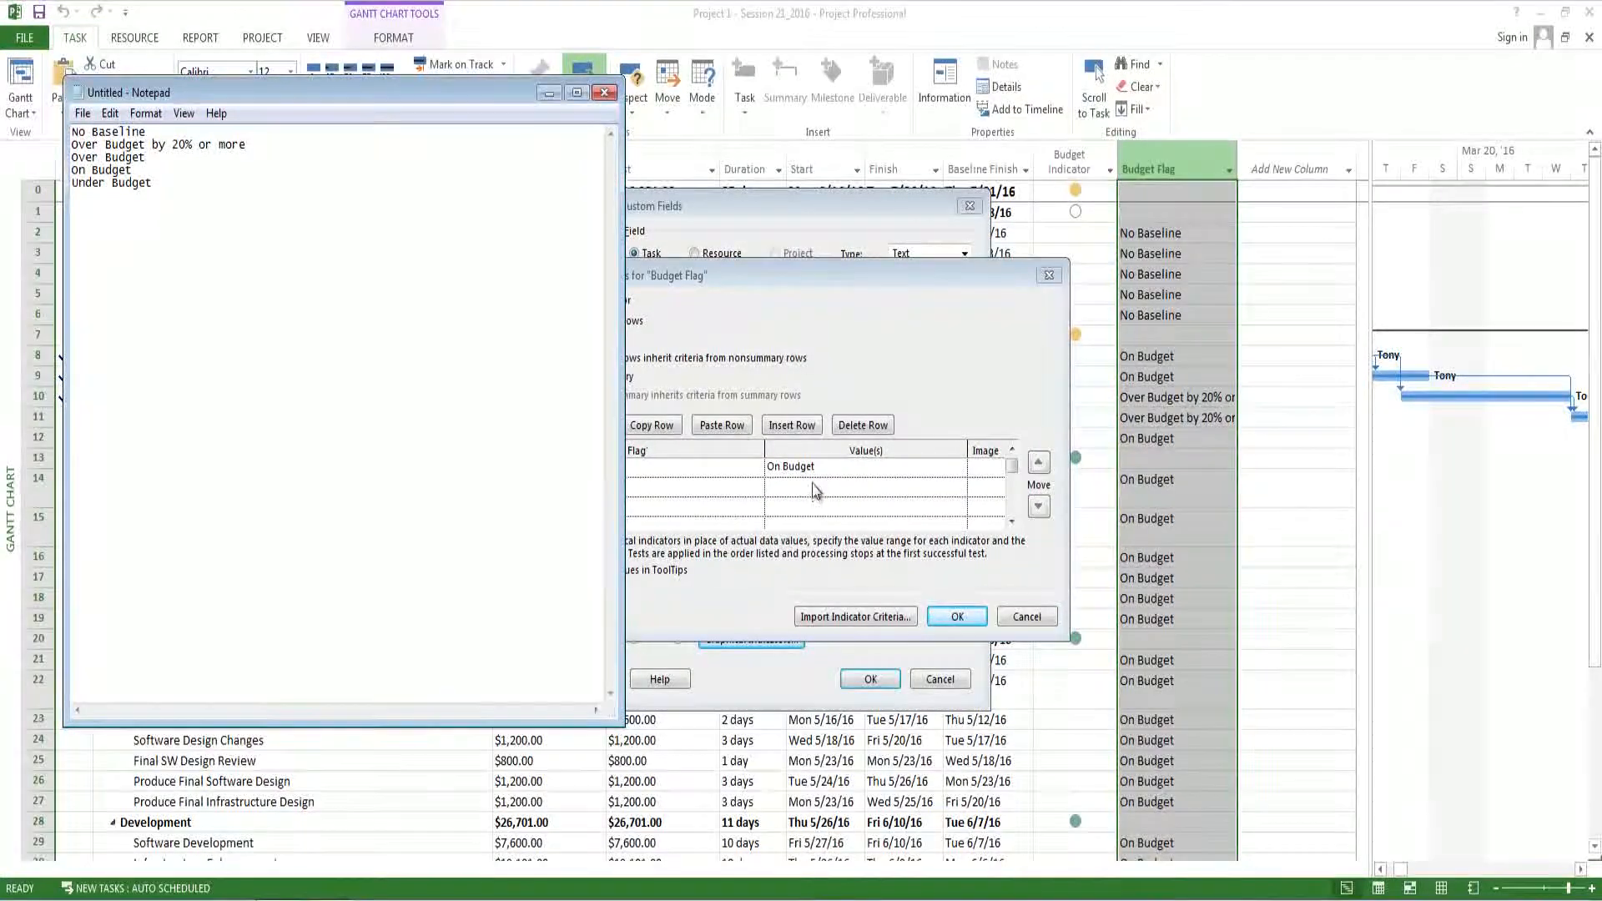
pyautogui.hotkey('alt', 'Tab')
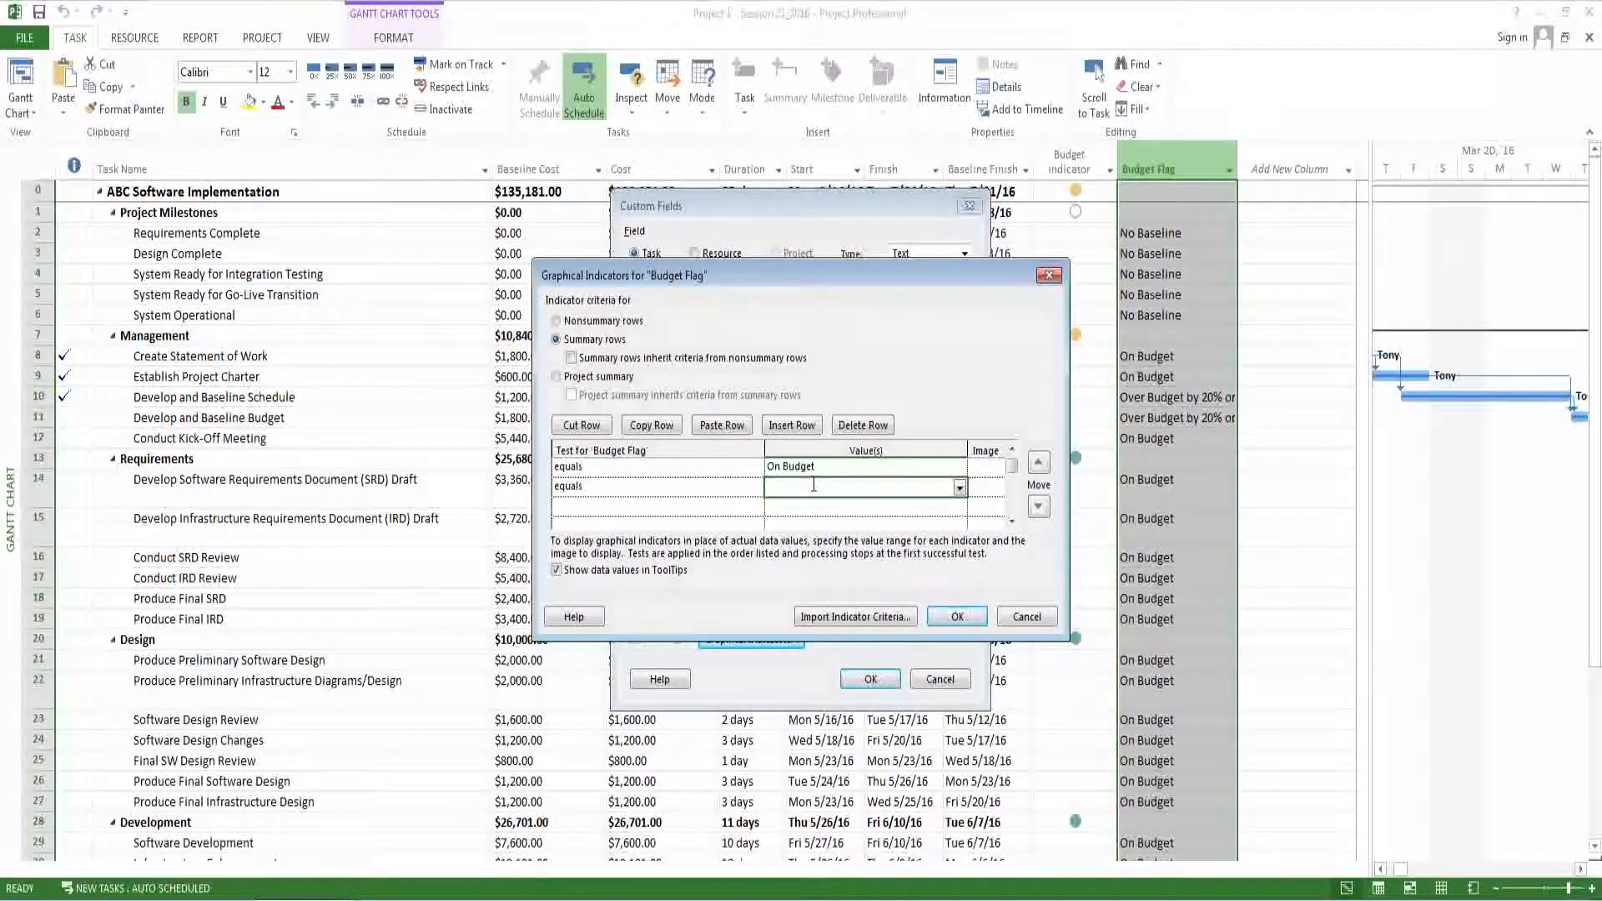
pyautogui.write('Over Budget')
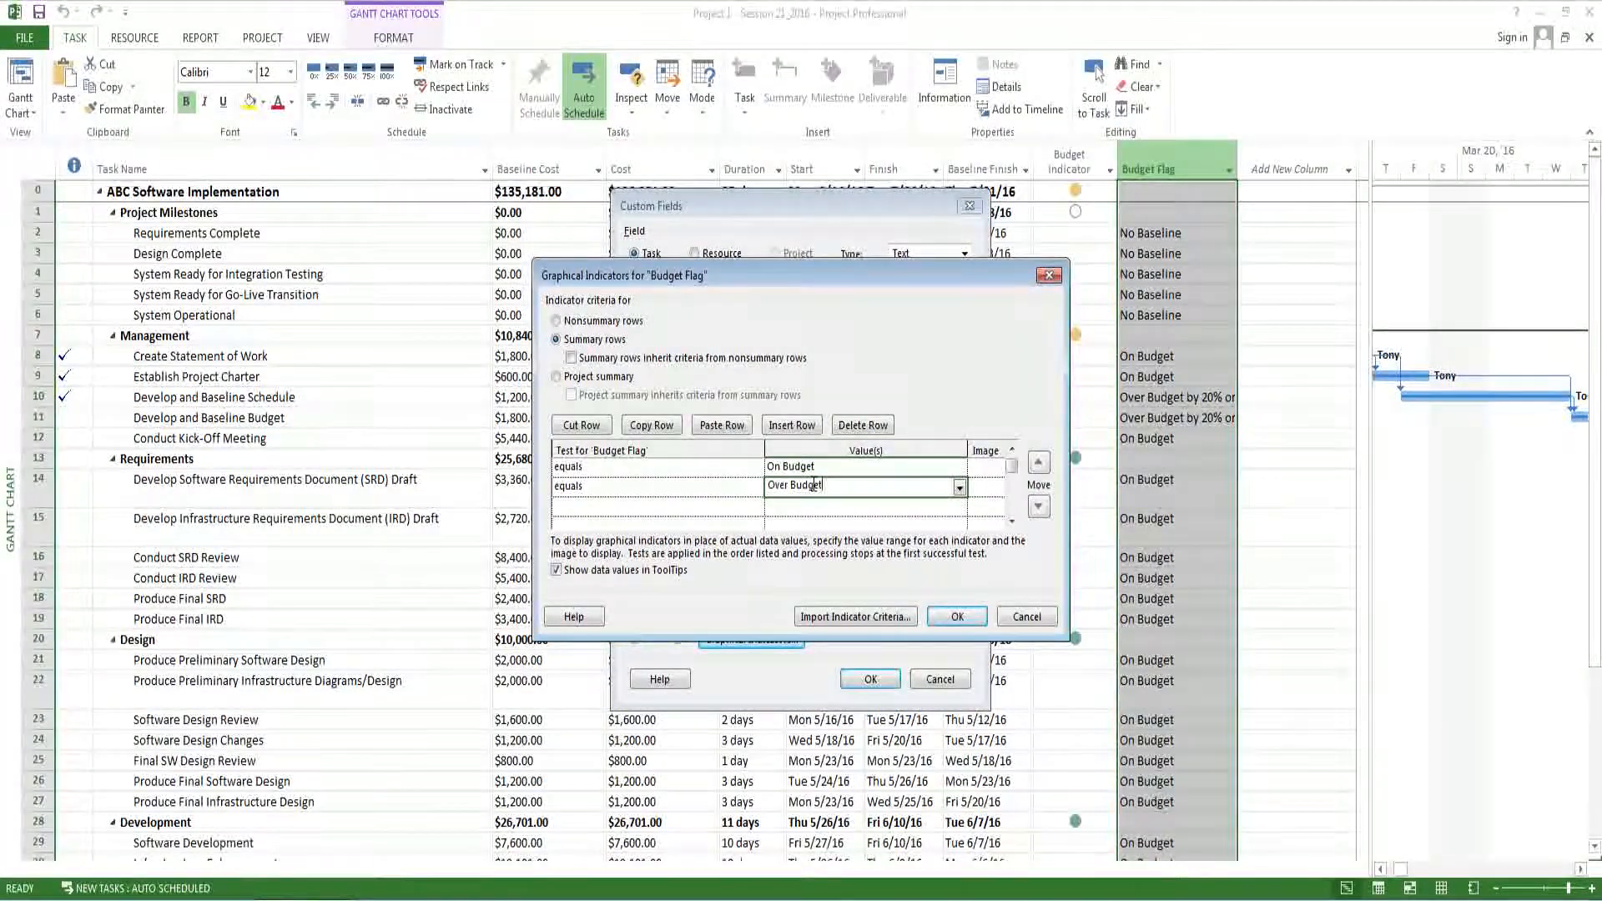
pyautogui.write(' by 20')
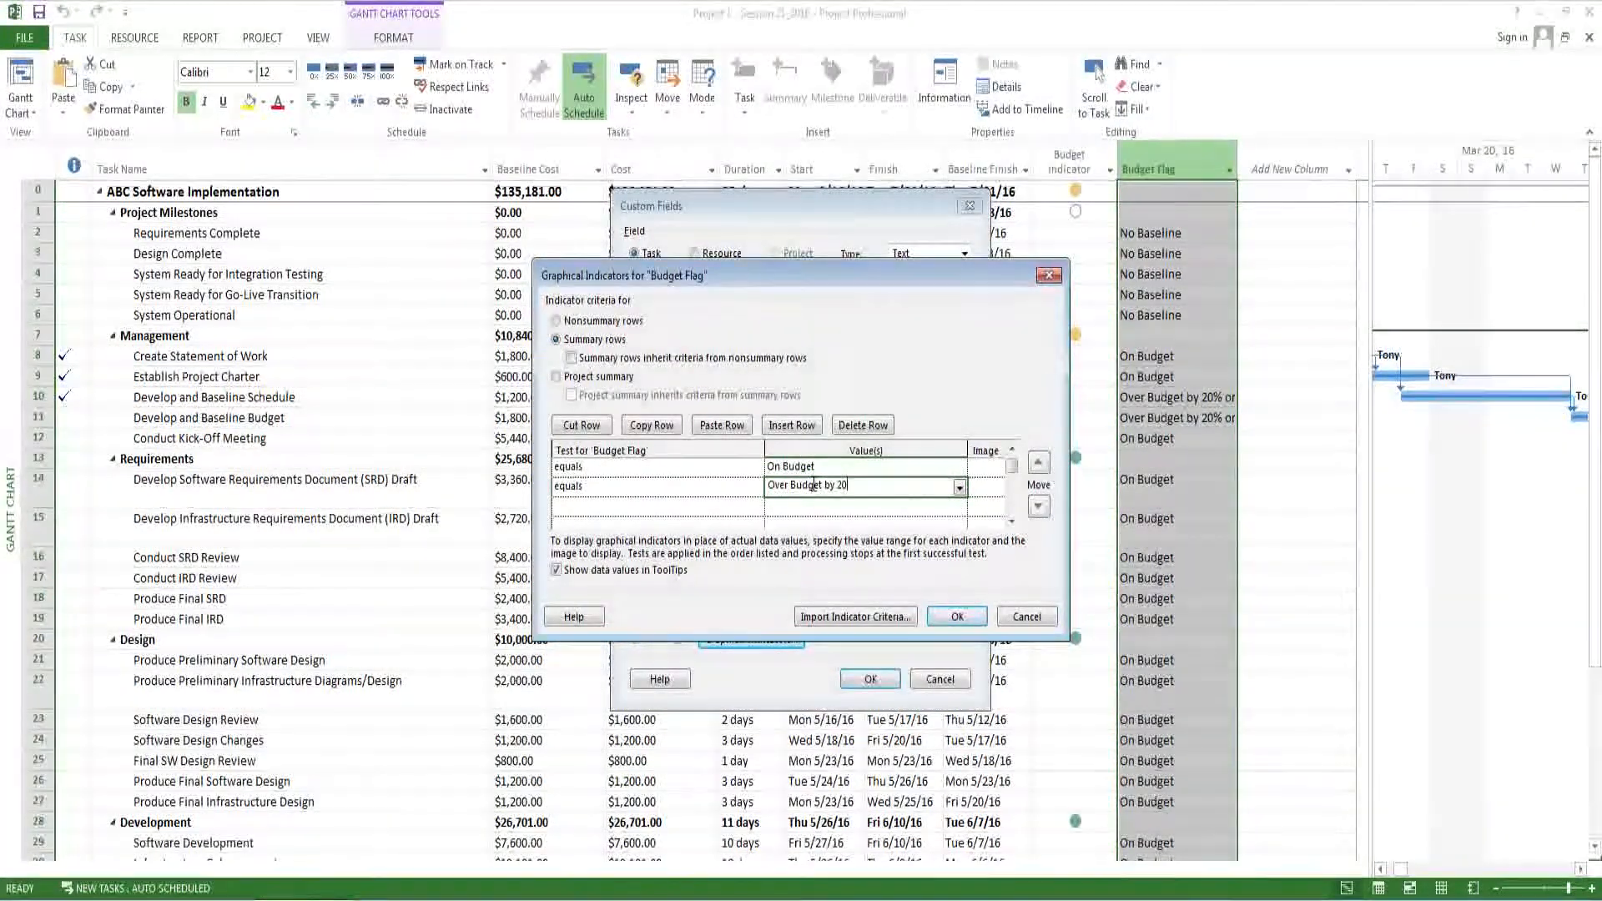
pyautogui.write('% or more')
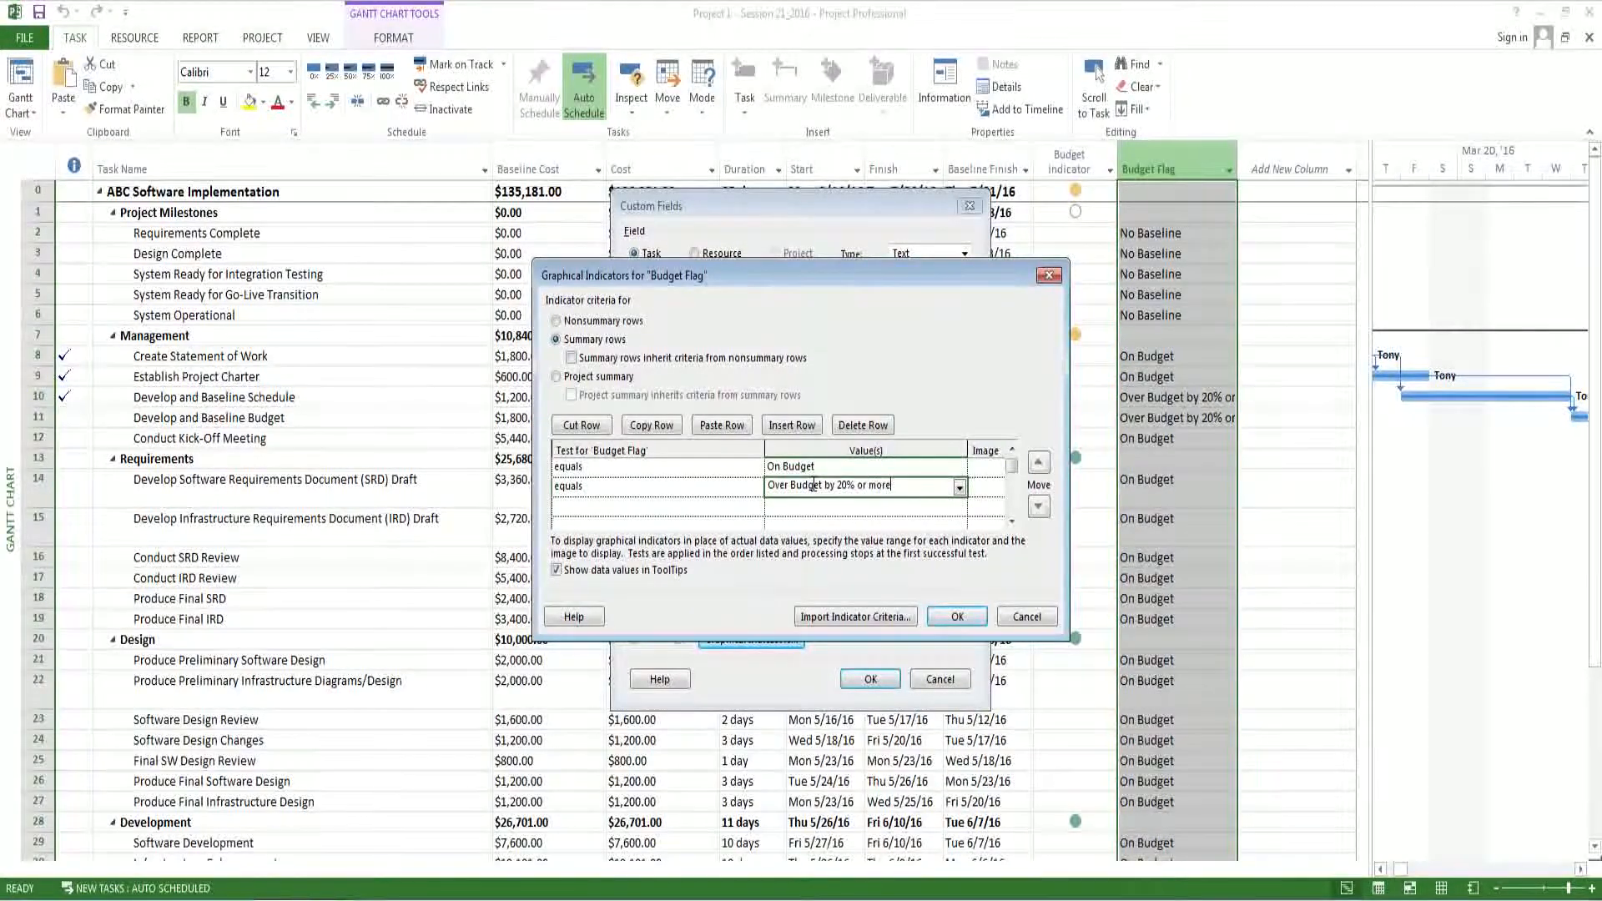
# Add a fifth summary-row test that equals "Under Budget".
pyautogui.click(755, 507)
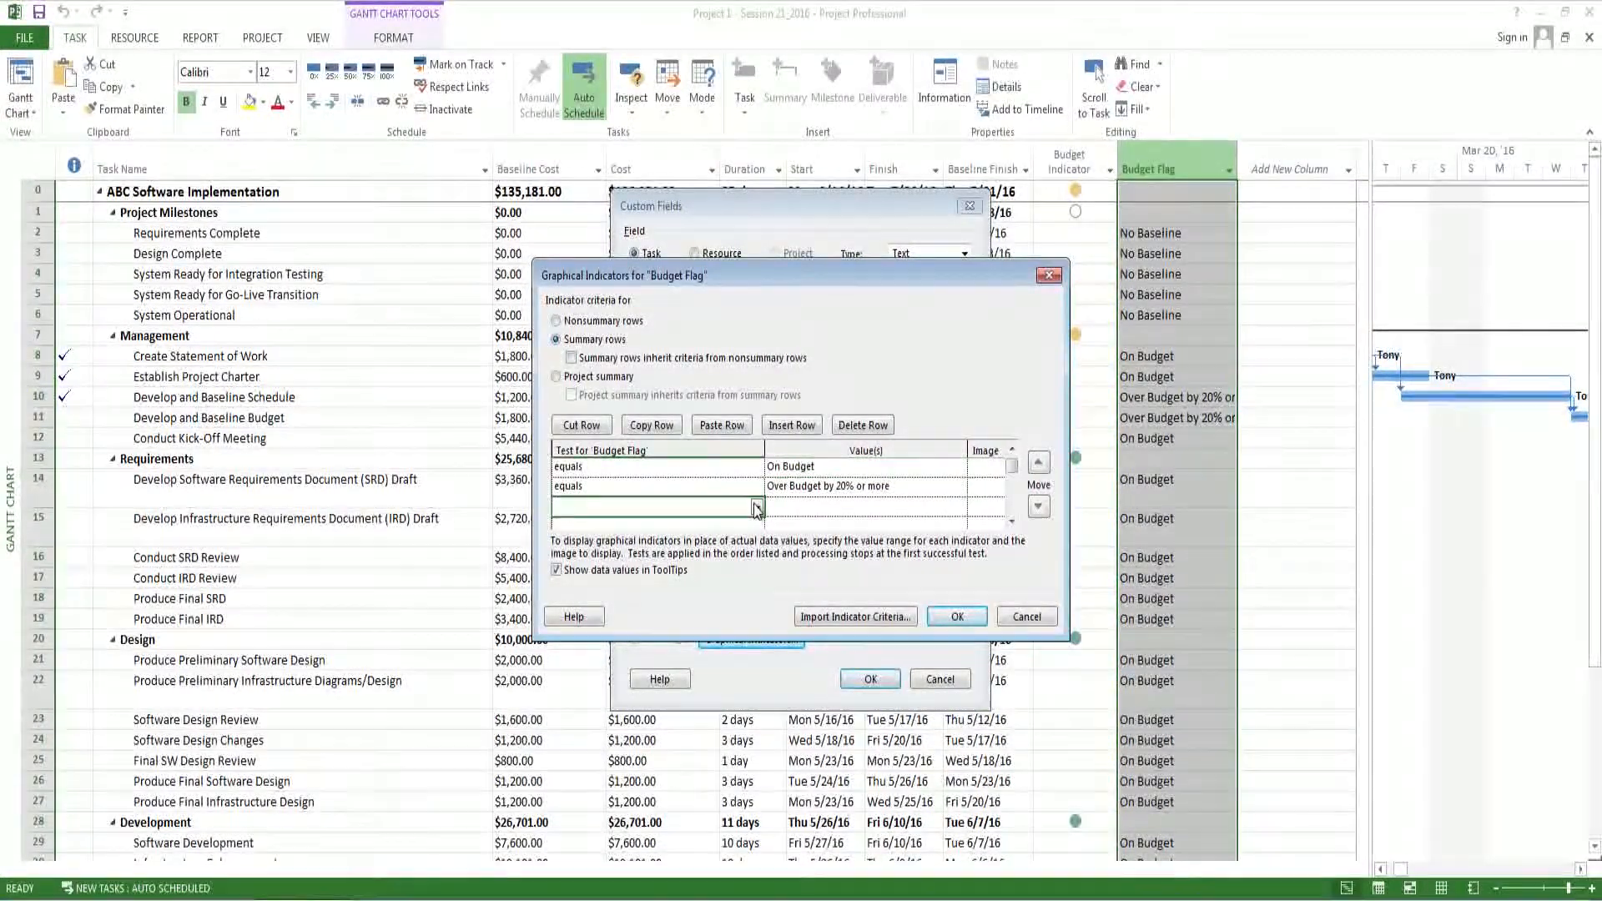
pyautogui.write('equals')
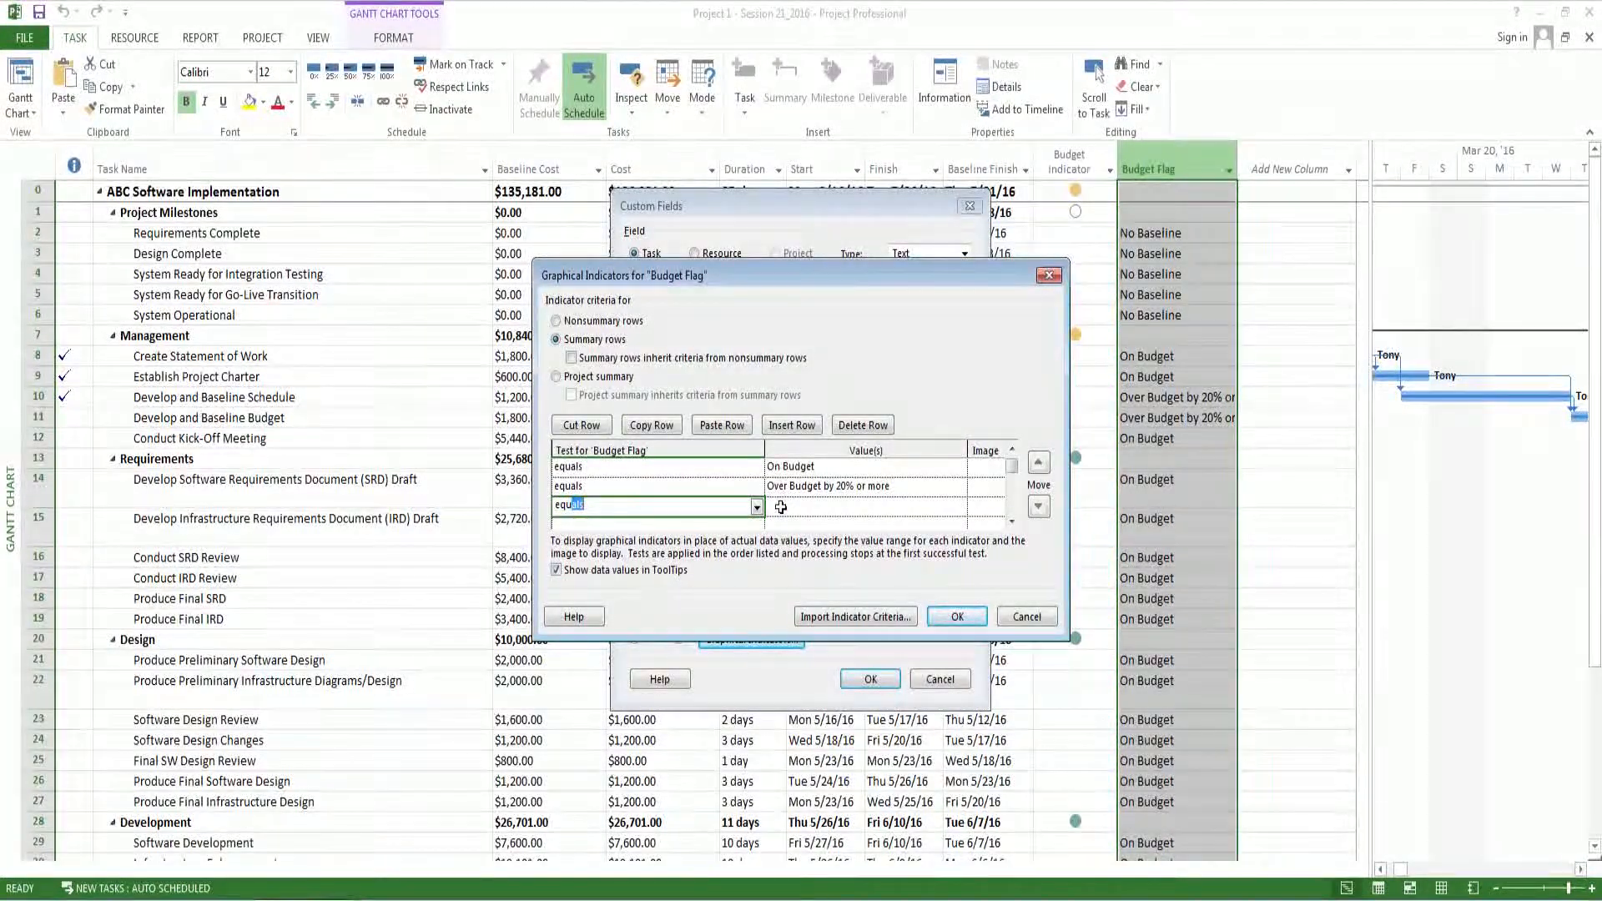
pyautogui.click(783, 508)
pyautogui.write('Under')
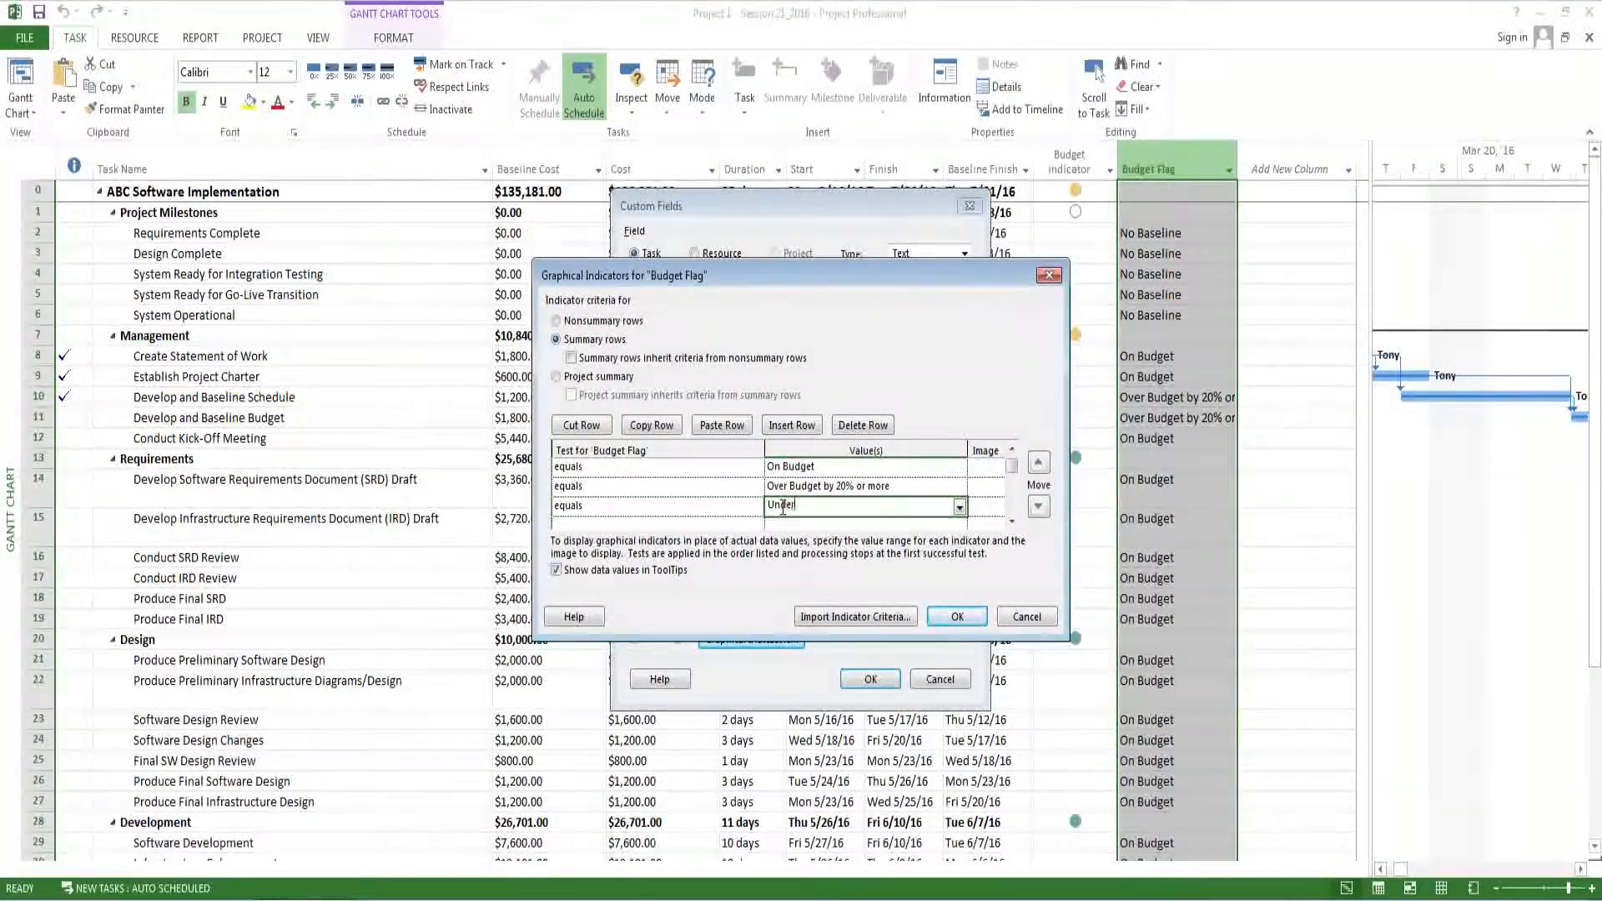
pyautogui.write(' Budget')
# Assign the white circle image to the "No Baseline" test at the start of the criteria list.
pyautogui.click(973, 468)
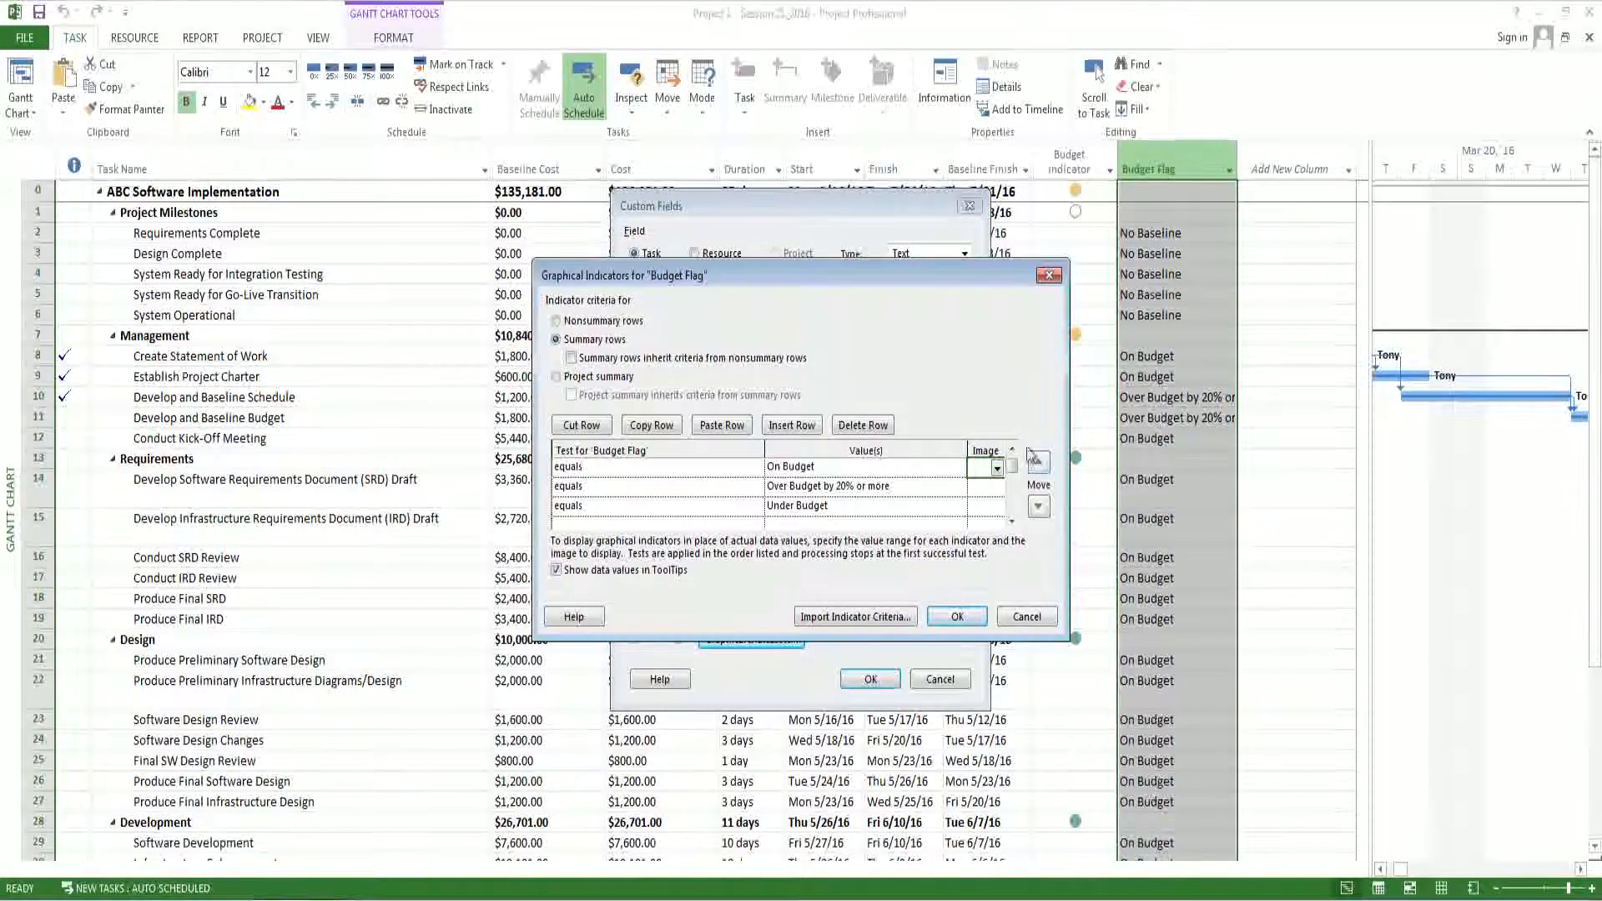
pyautogui.click(1014, 450)
pyautogui.click(1013, 451)
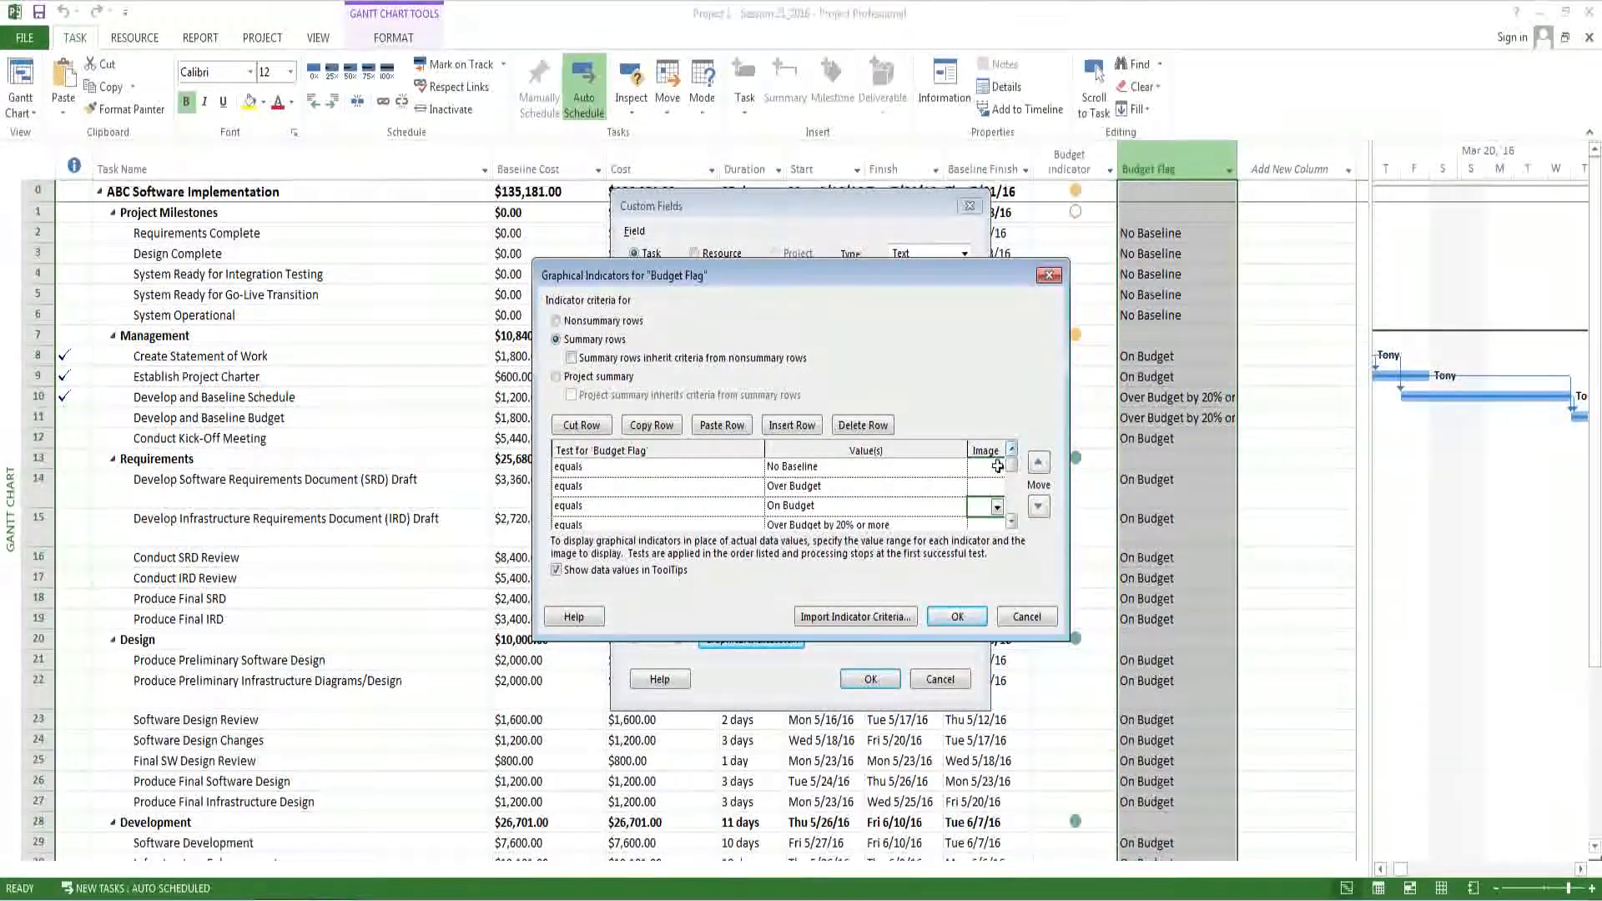
pyautogui.click(991, 472)
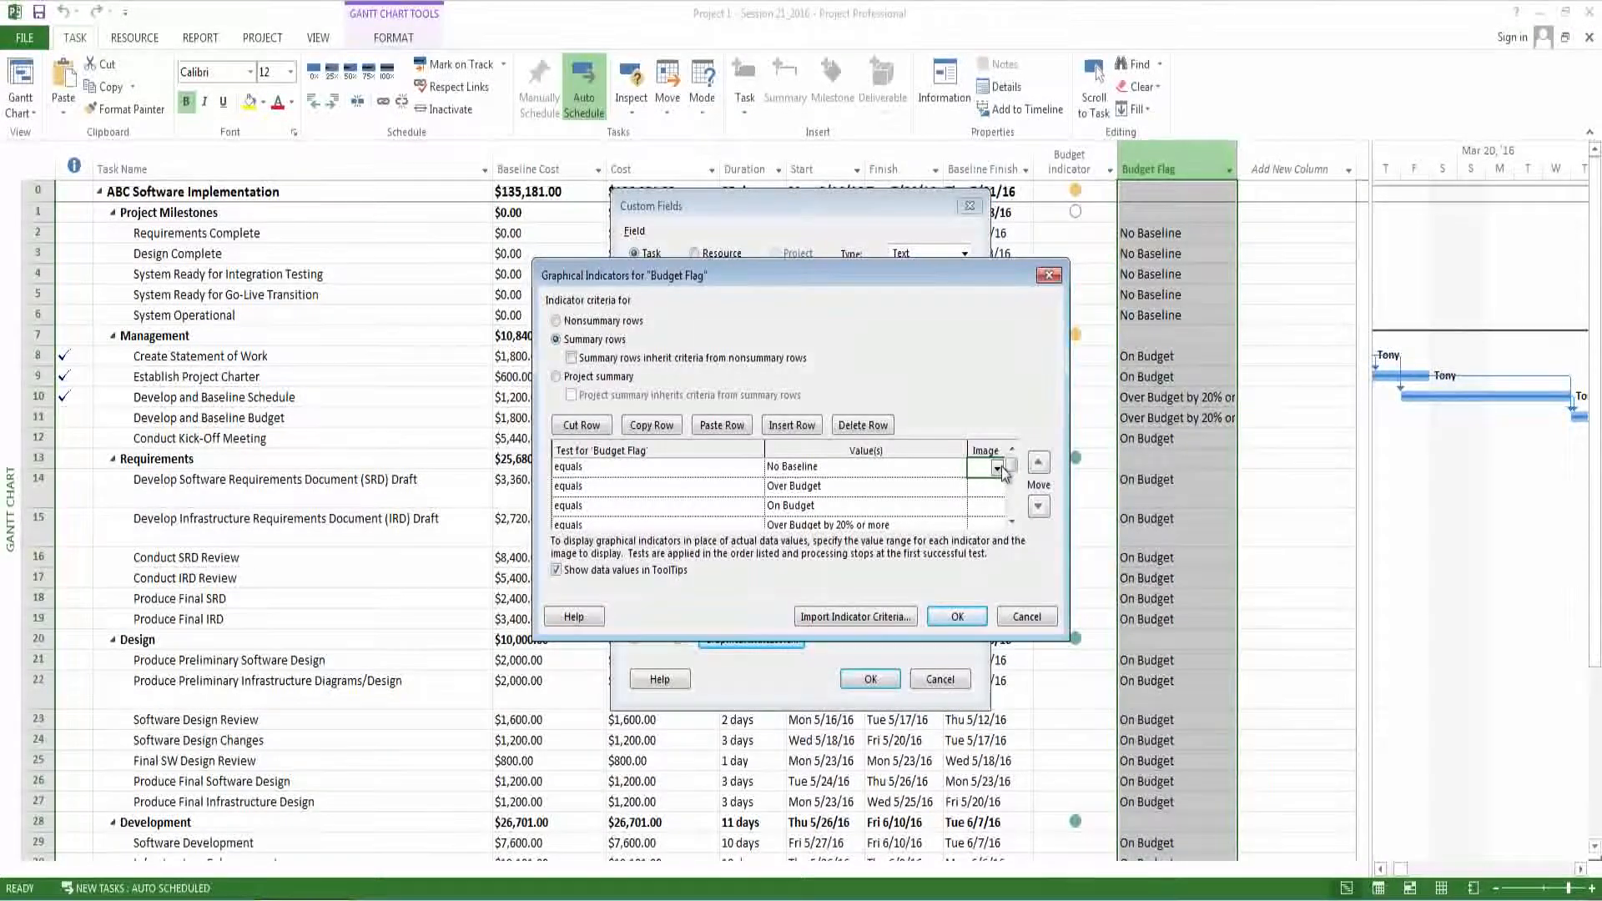
pyautogui.click(997, 470)
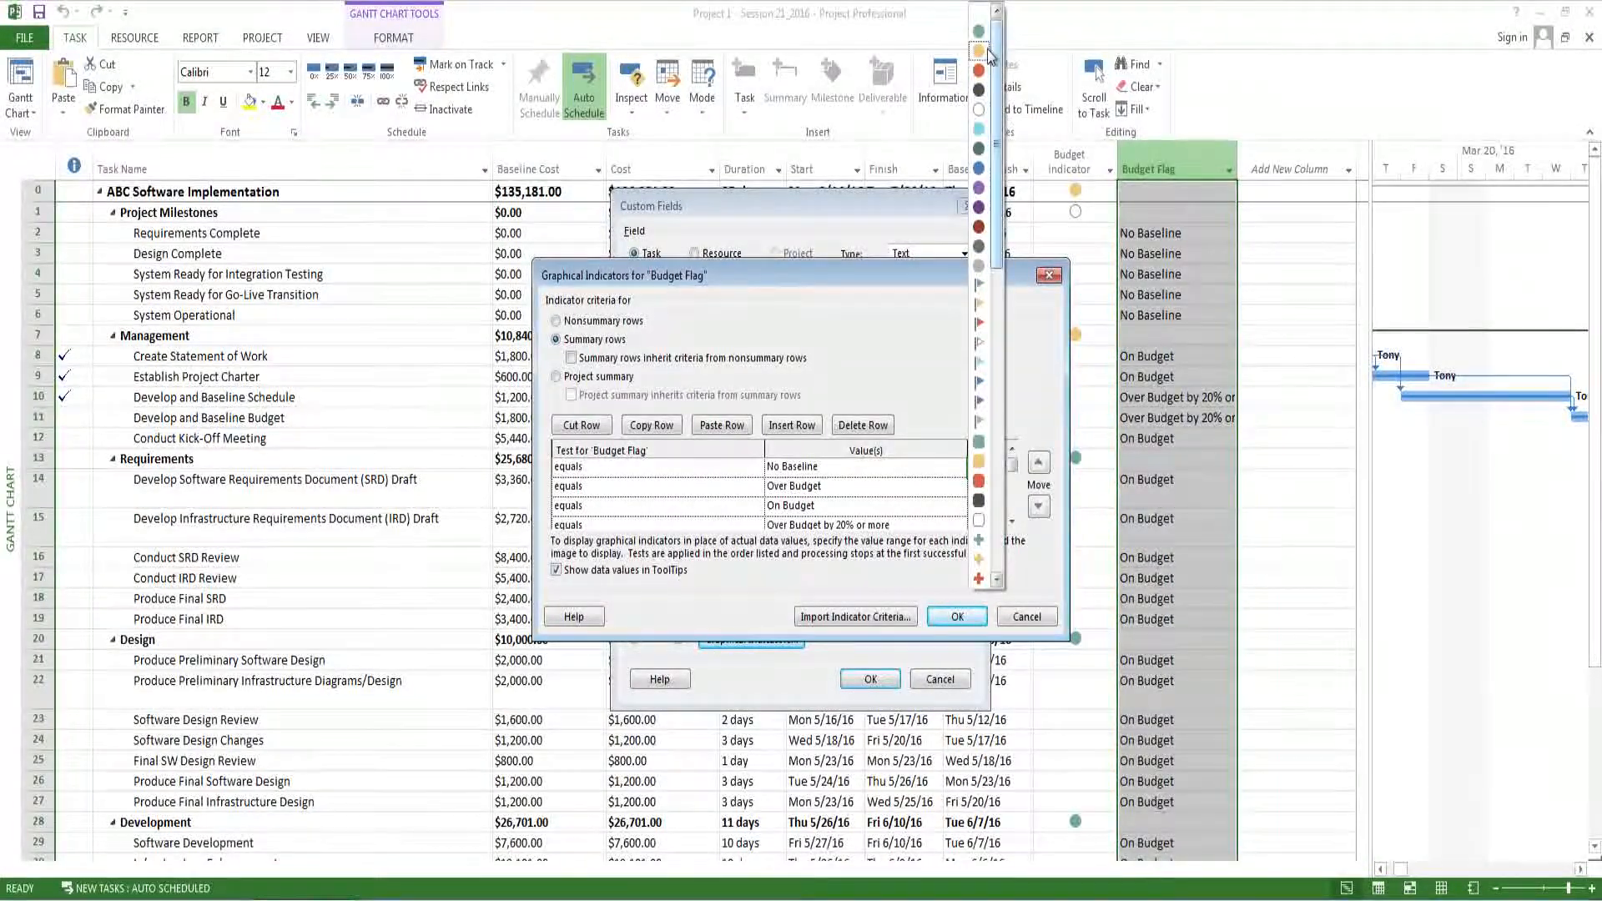
pyautogui.click(979, 110)
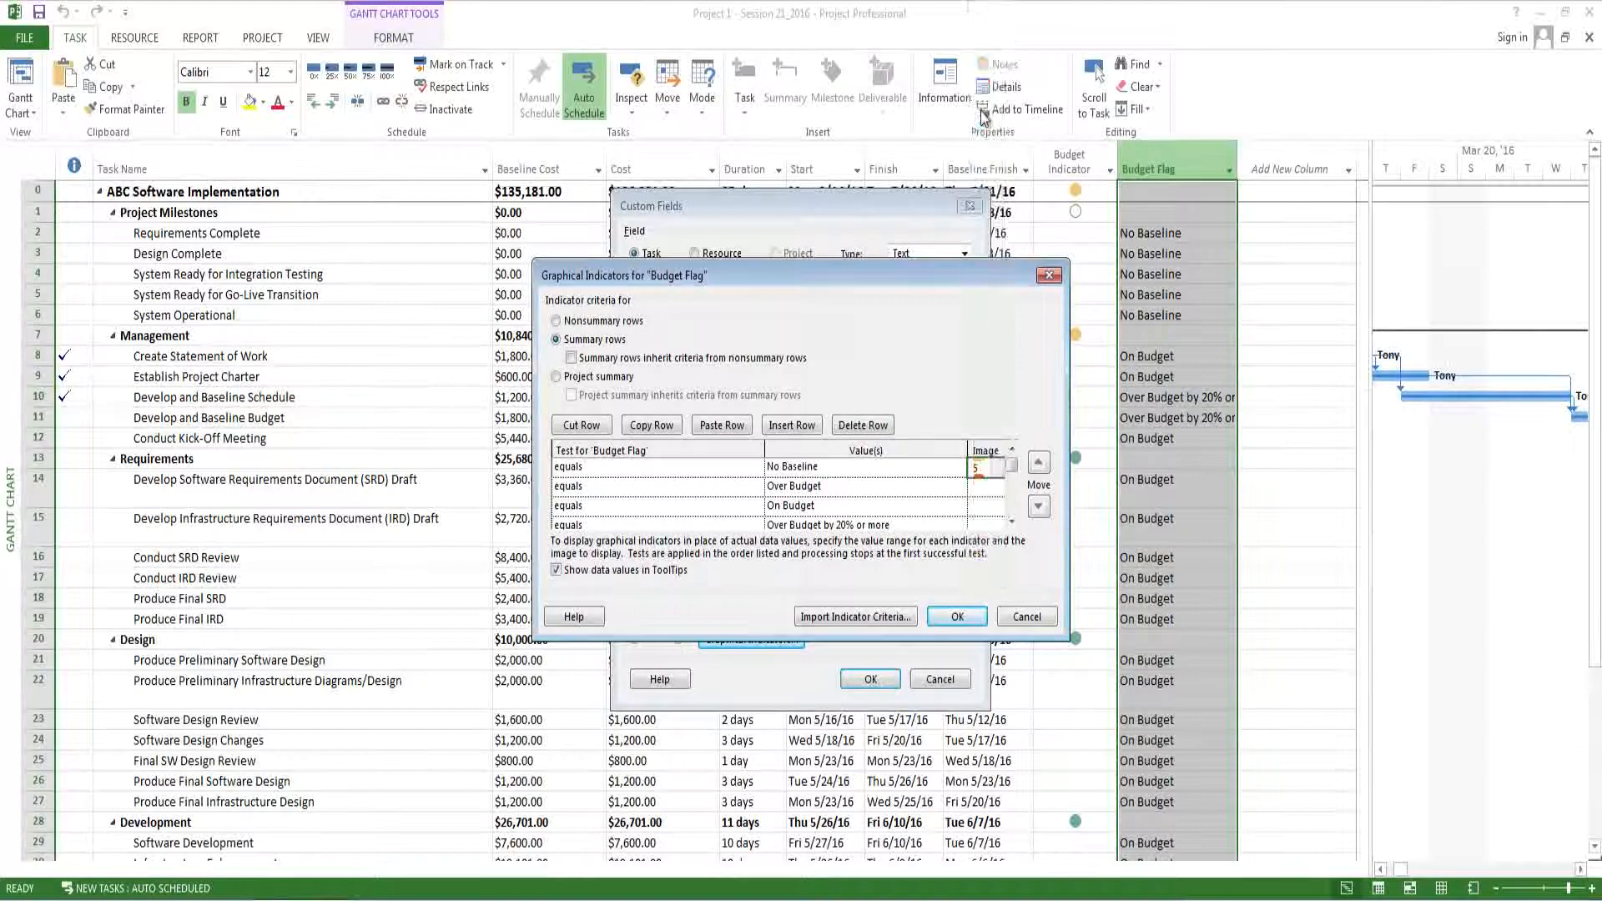
# Assign the yellow circle image to the "Over Budget" test.
pyautogui.click(989, 489)
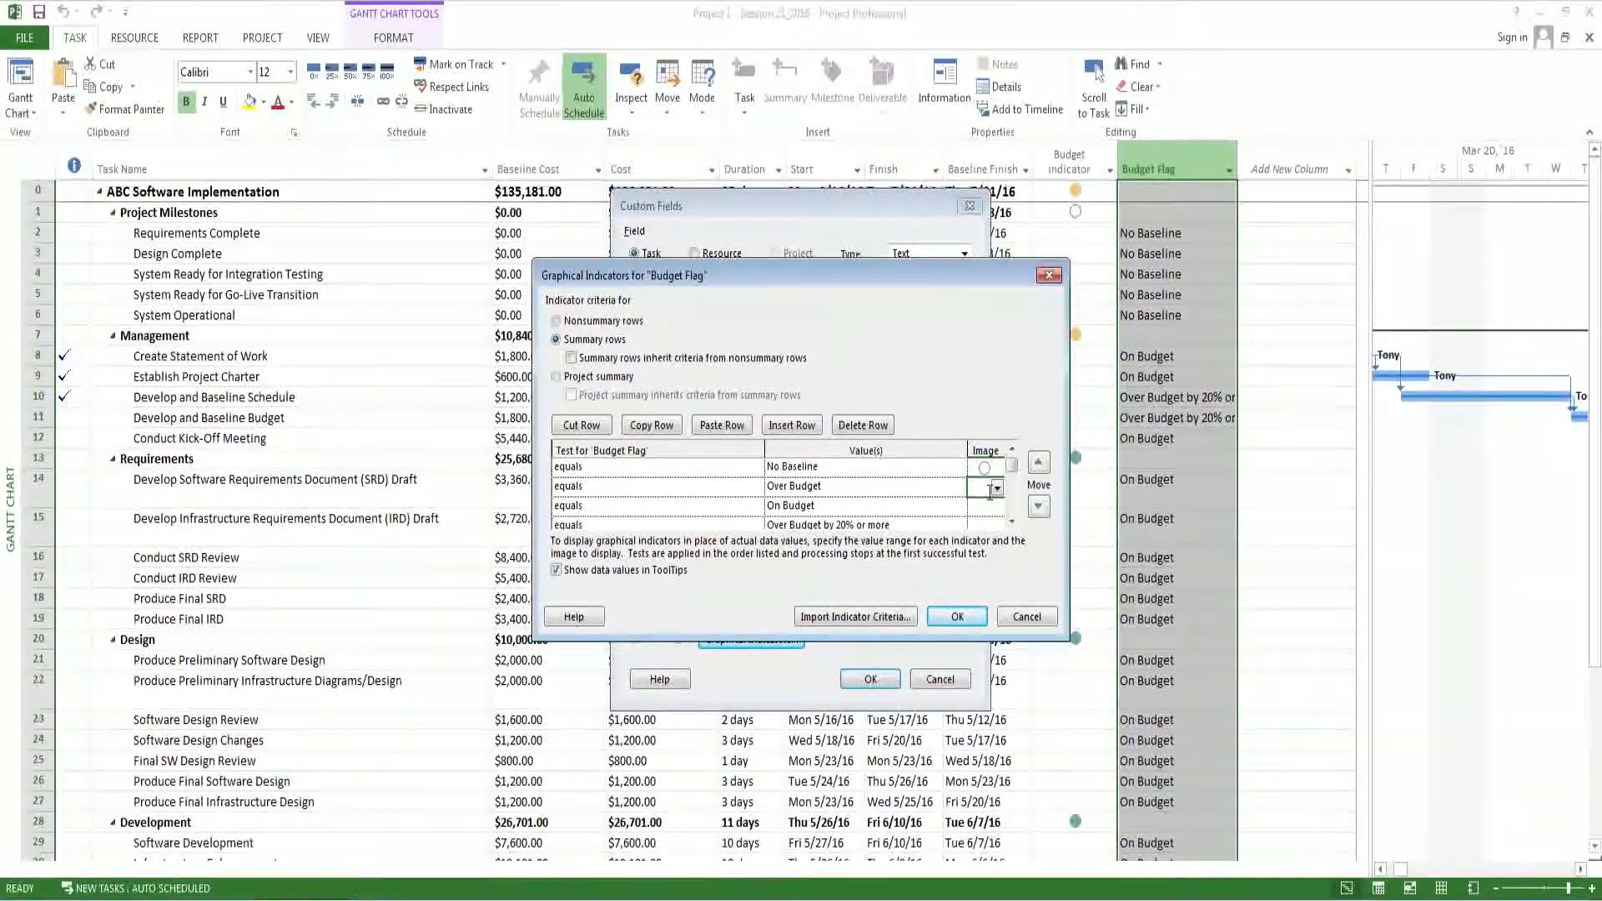
pyautogui.click(998, 491)
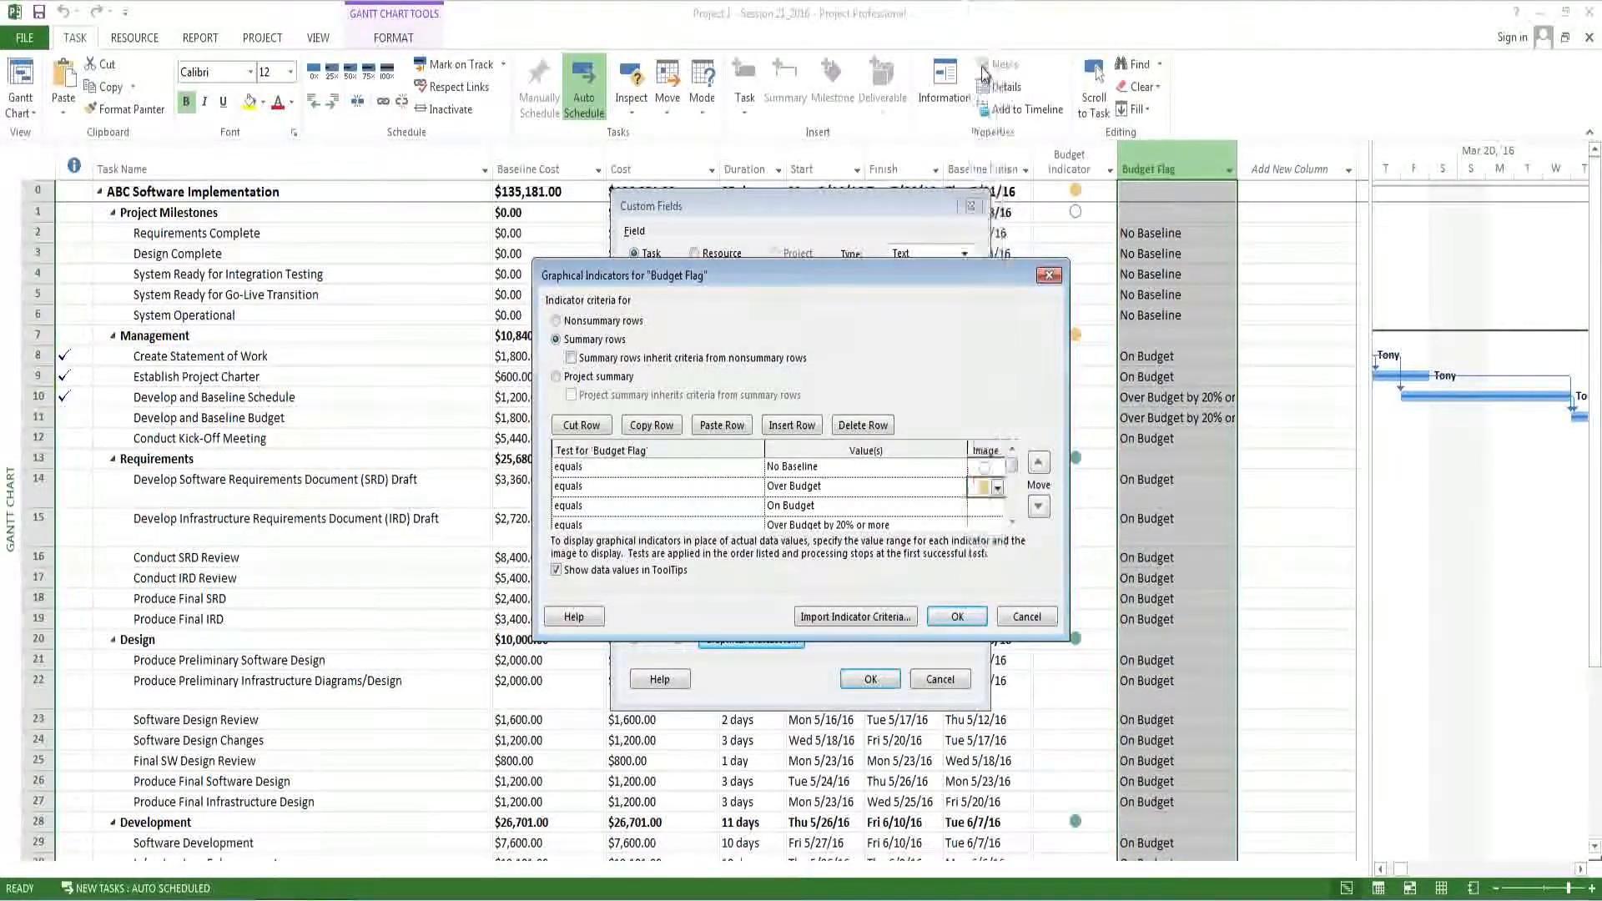
pyautogui.click(979, 51)
# Assign the green circle image to the "On Budget" test for summary rows.
pyautogui.click(999, 506)
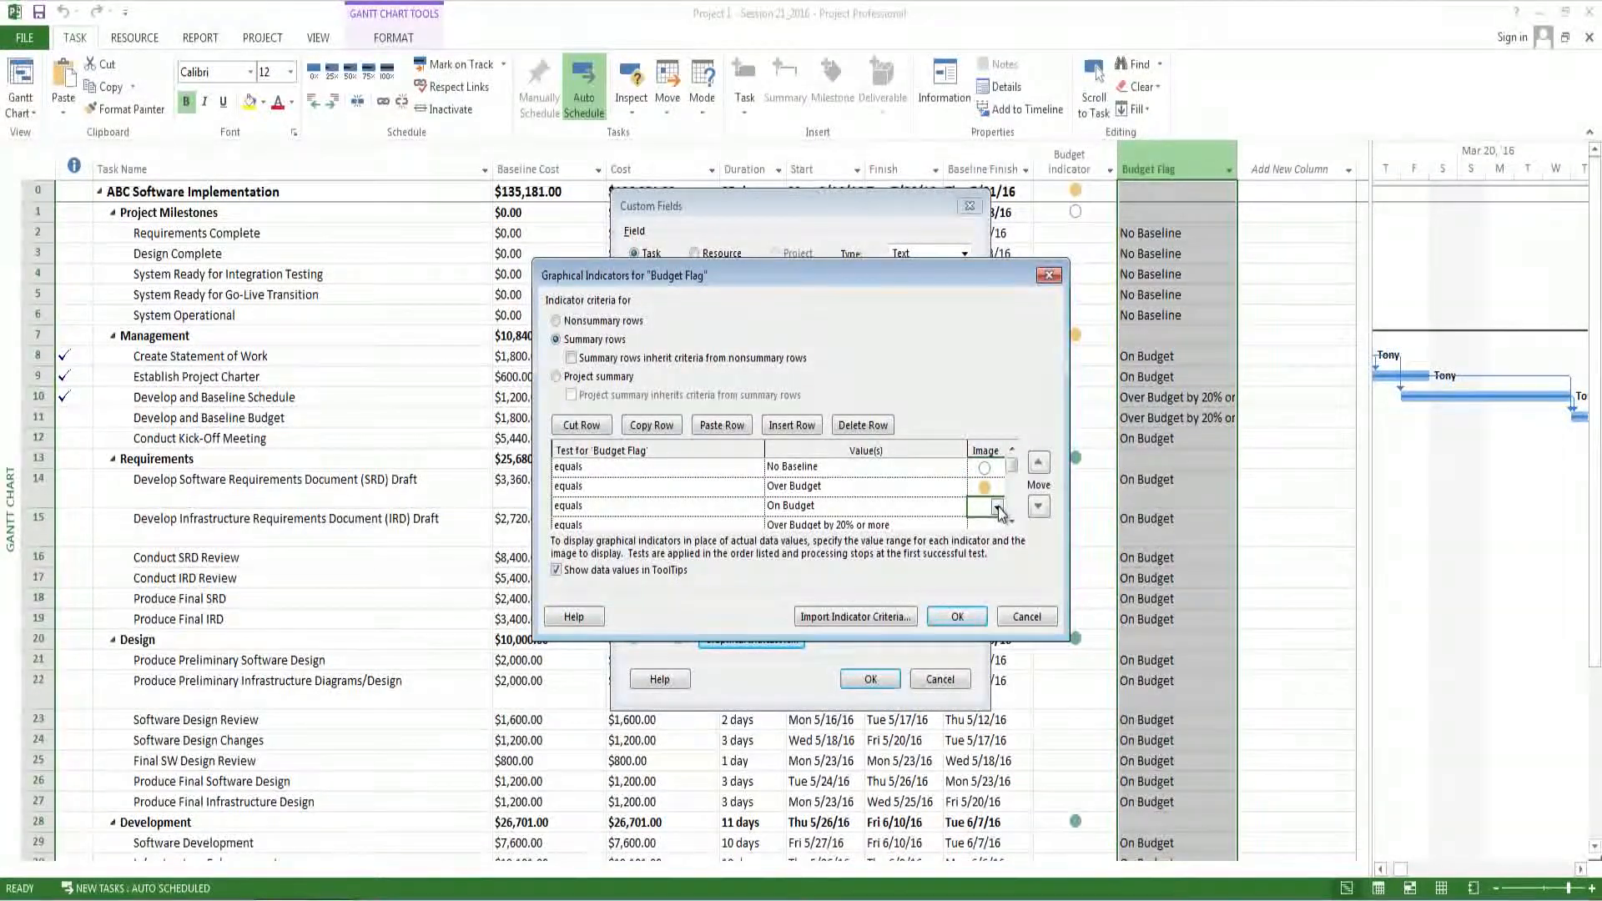
pyautogui.click(998, 507)
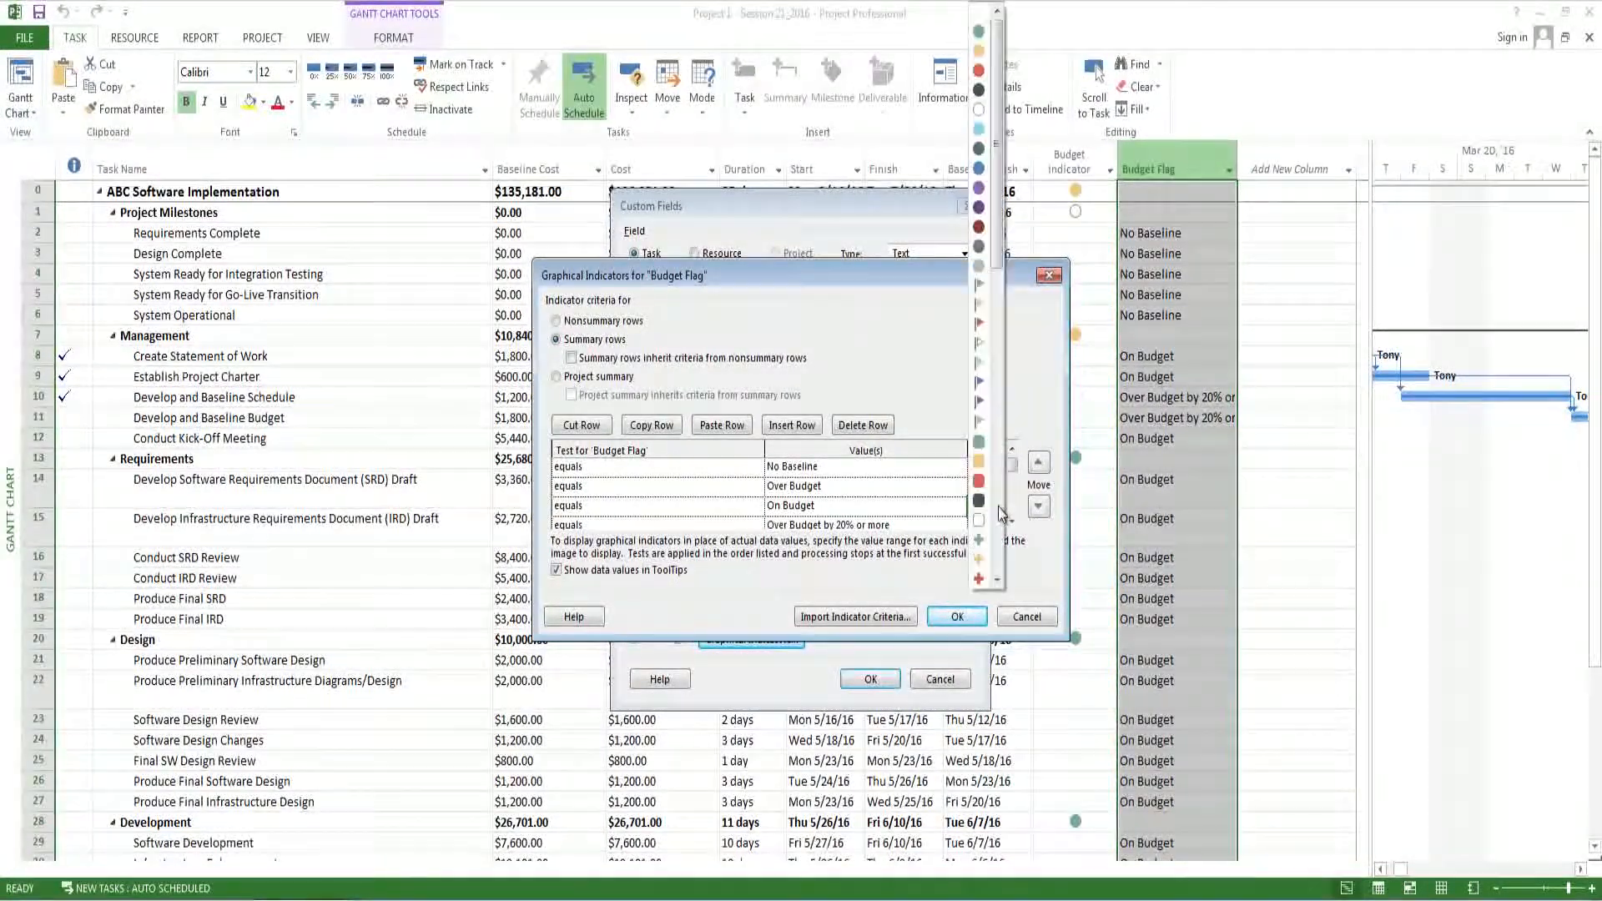
pyautogui.click(980, 32)
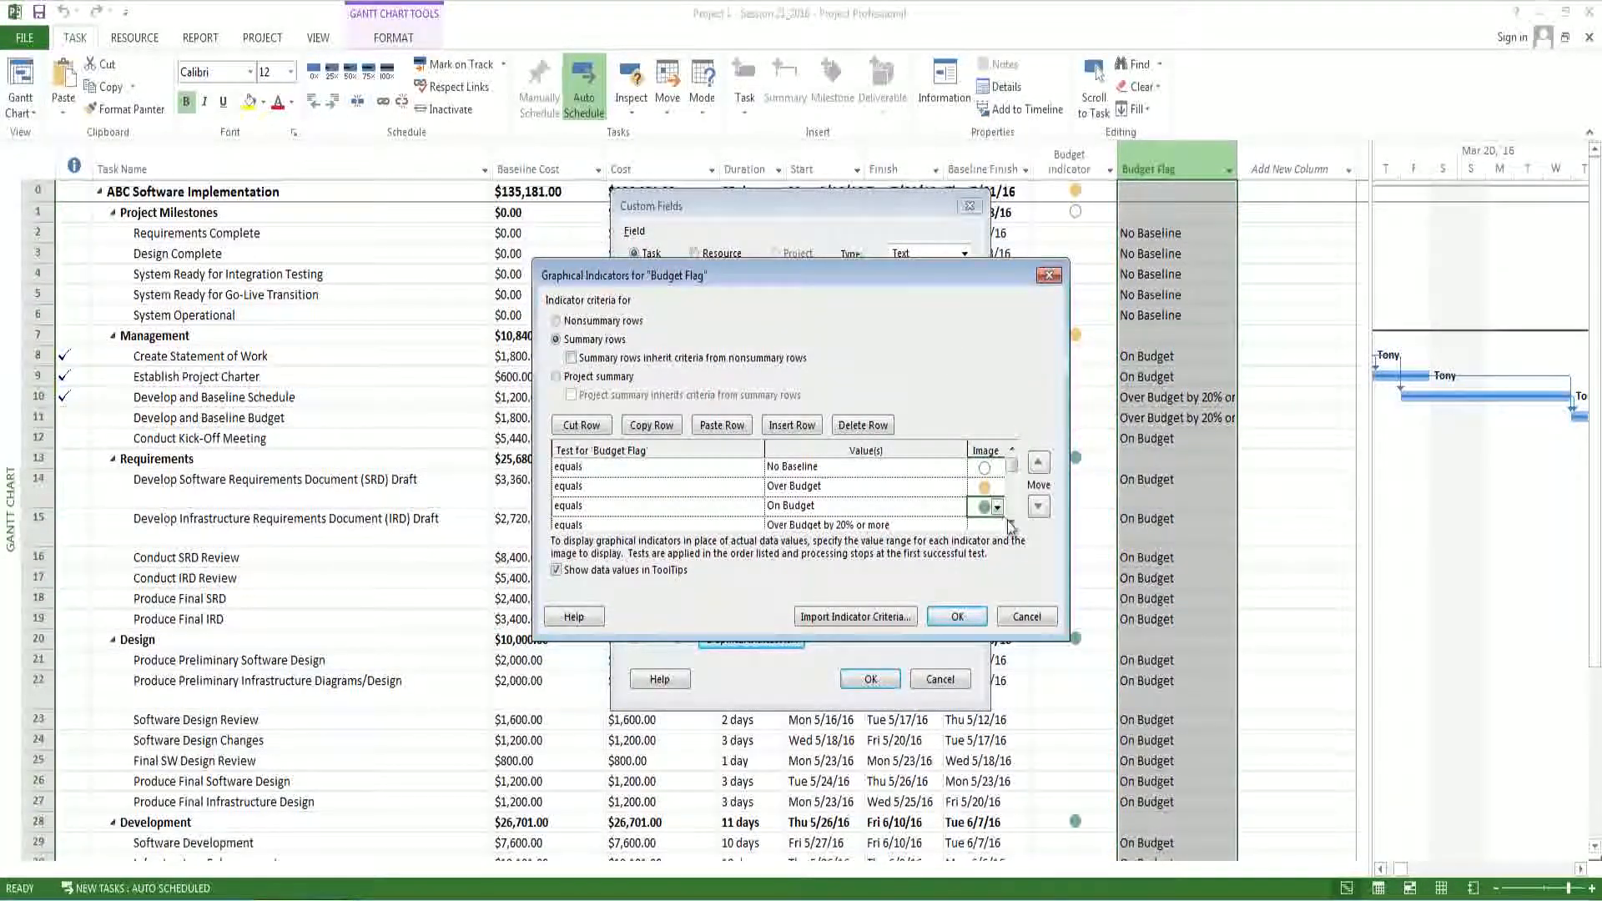
# Assign the red circle image to the "Over Budget by 20% or more" test.
pyautogui.scroll(-2, 997, 493)
pyautogui.click(993, 485)
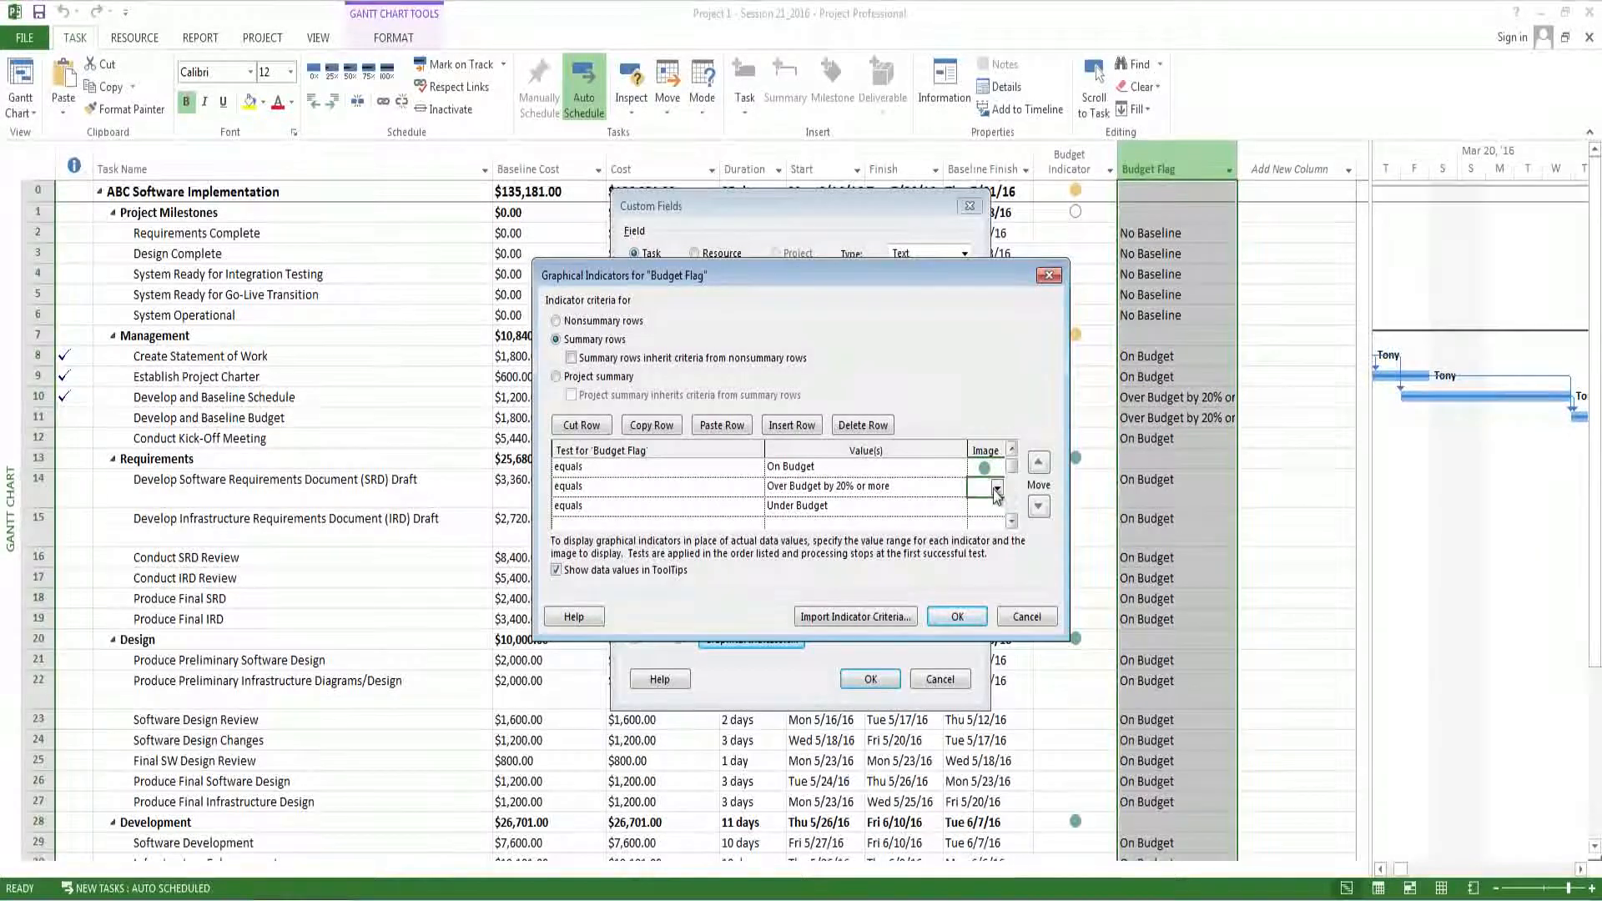
pyautogui.click(997, 487)
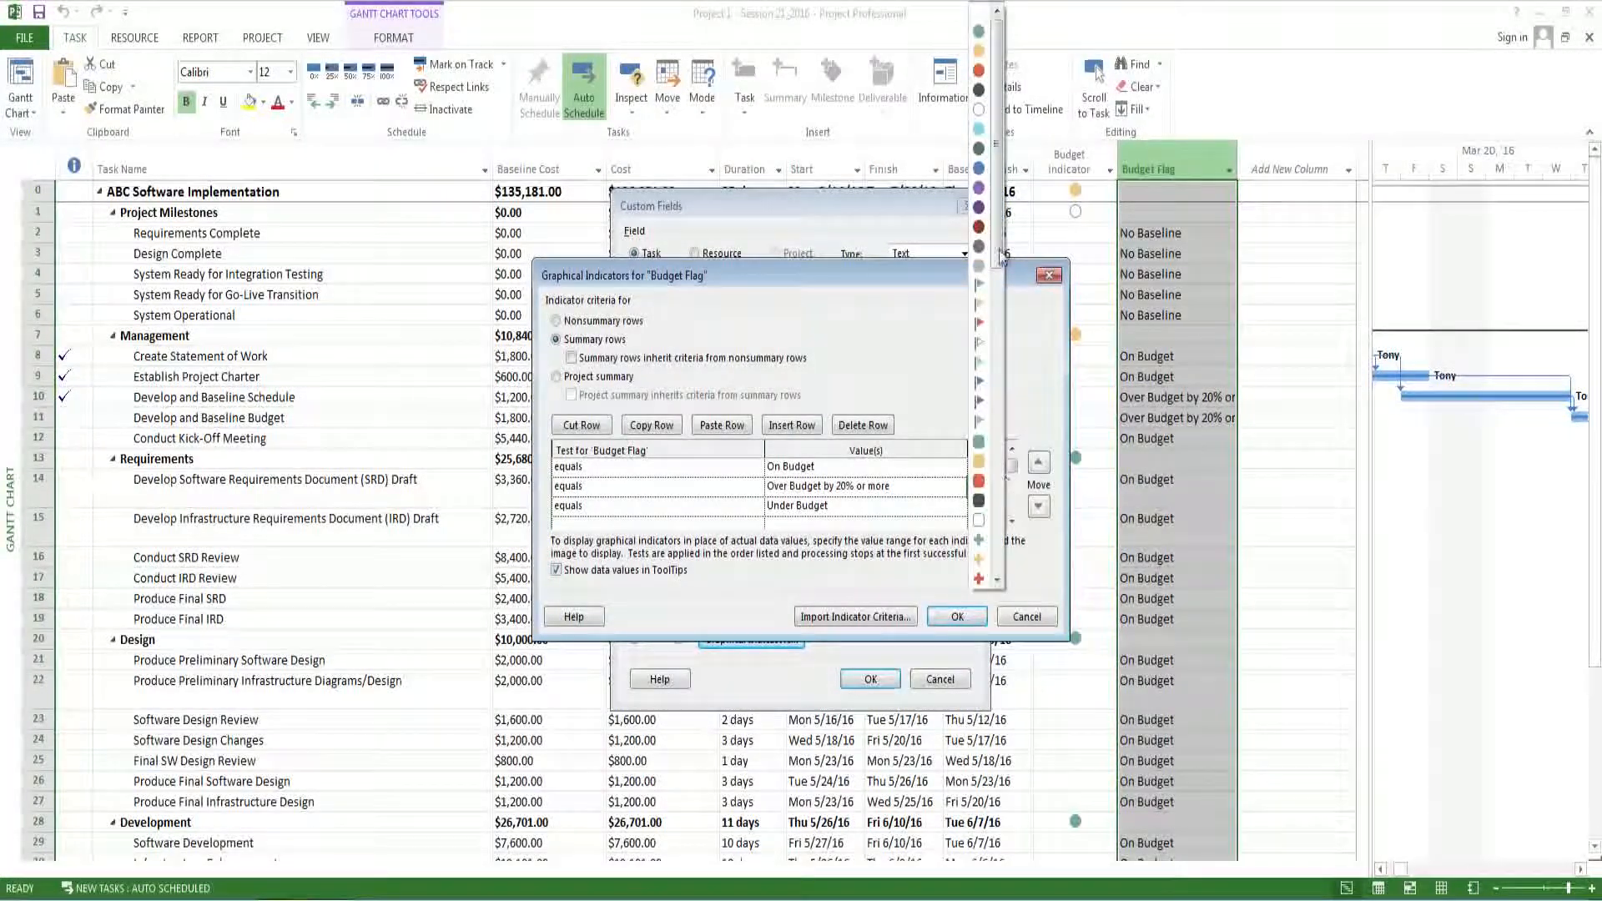
pyautogui.click(979, 79)
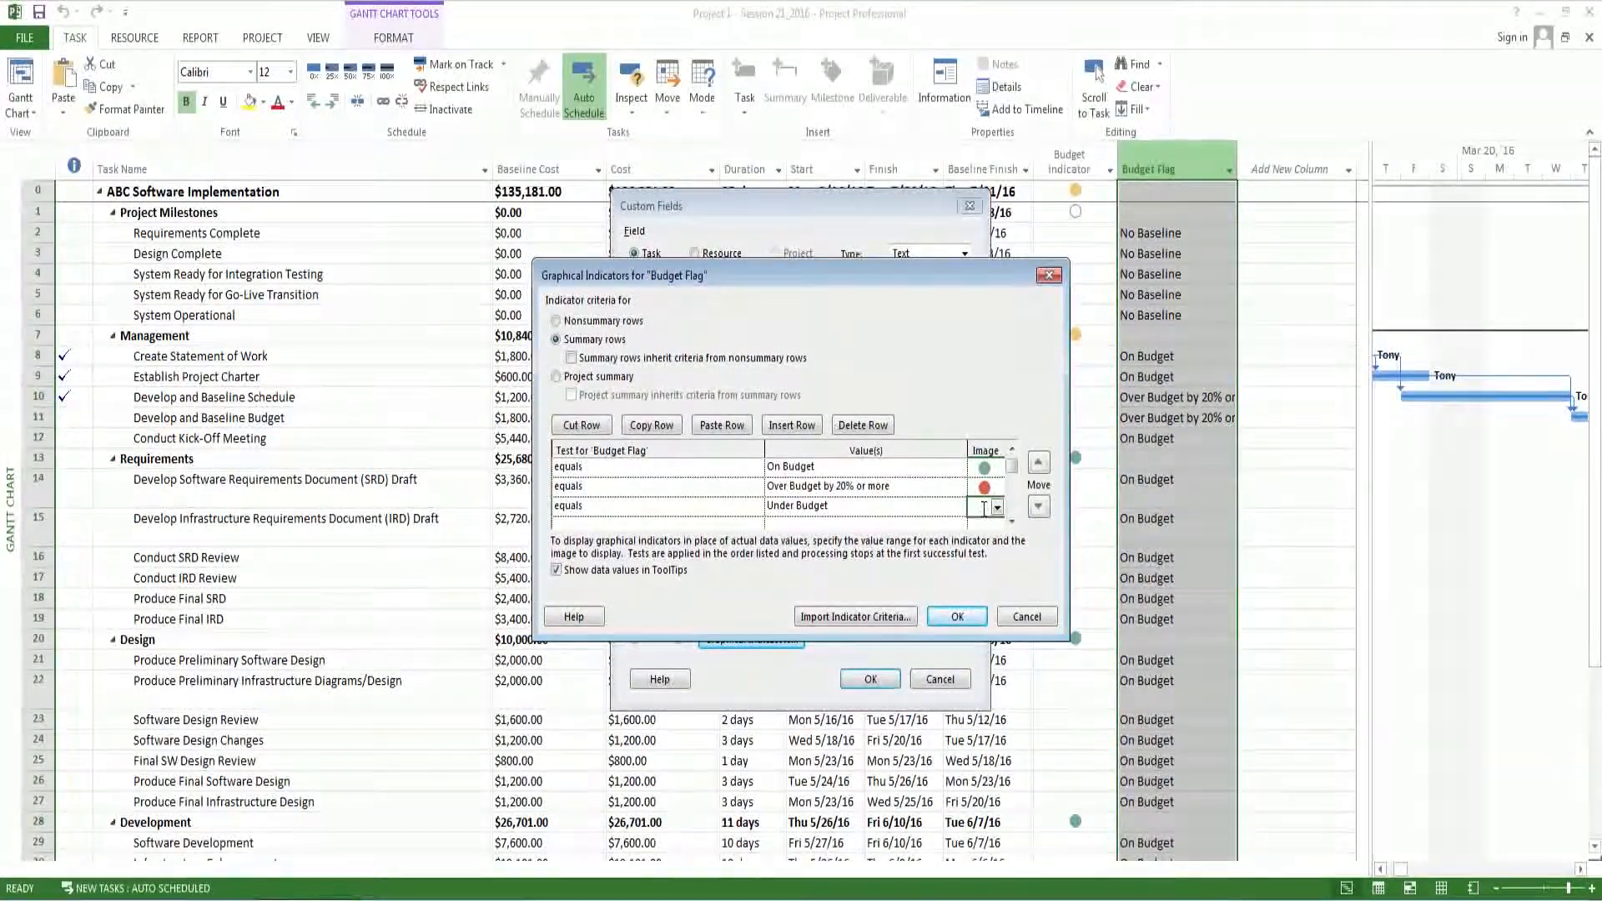
# Assign the green circle image to the "Under Budget" test and apply the Budget Flag graphical indicators and custom field settings.
pyautogui.click(998, 508)
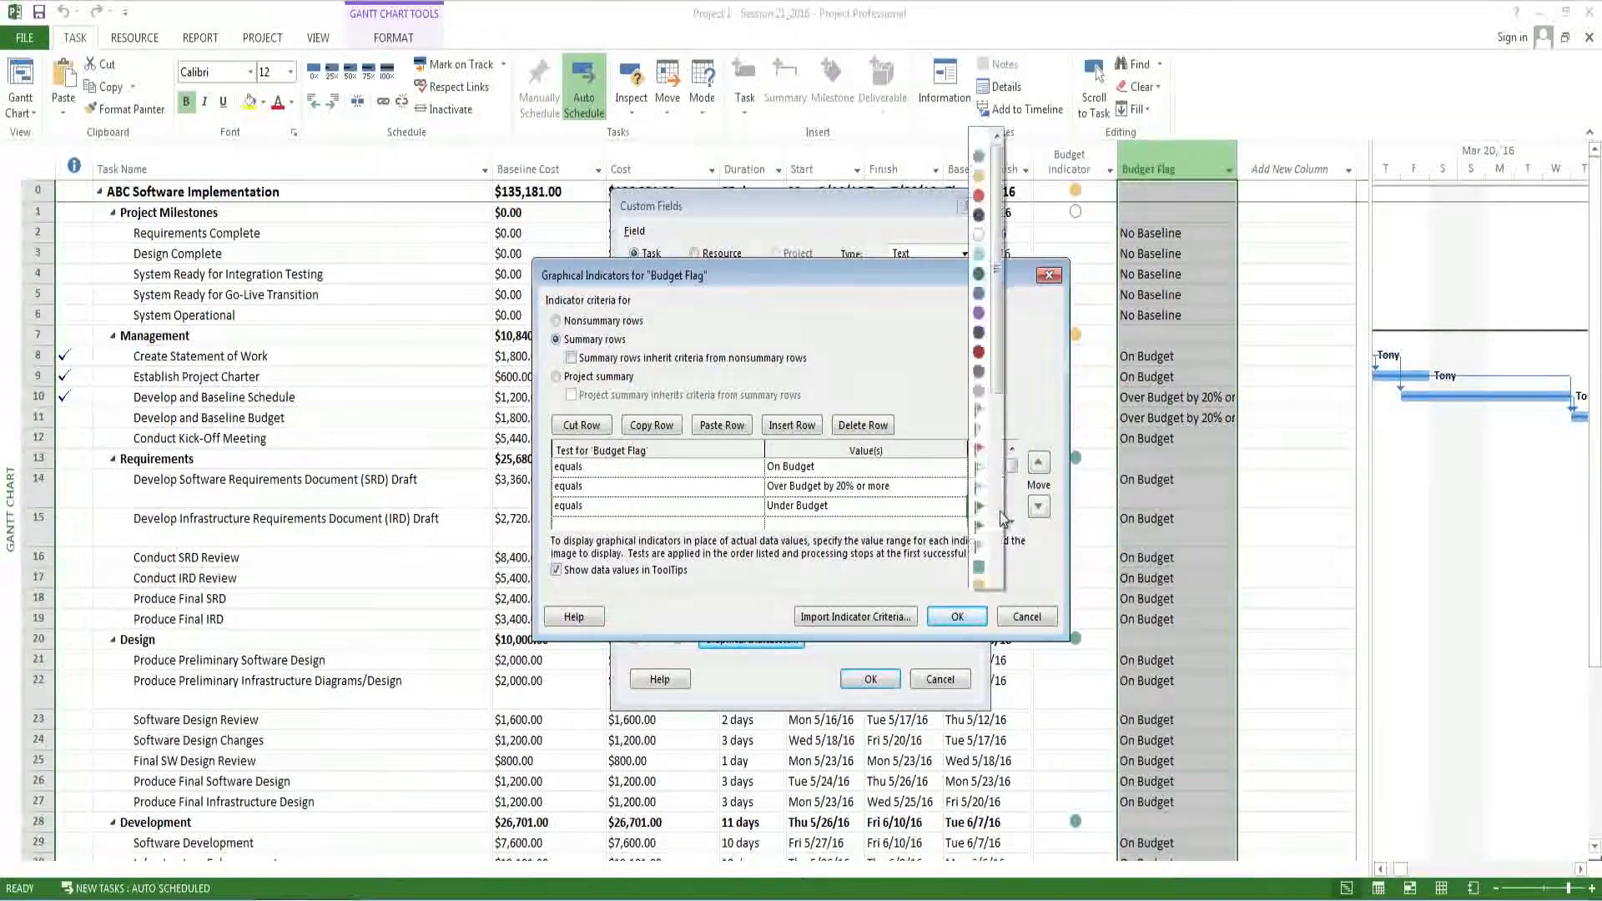
pyautogui.click(981, 33)
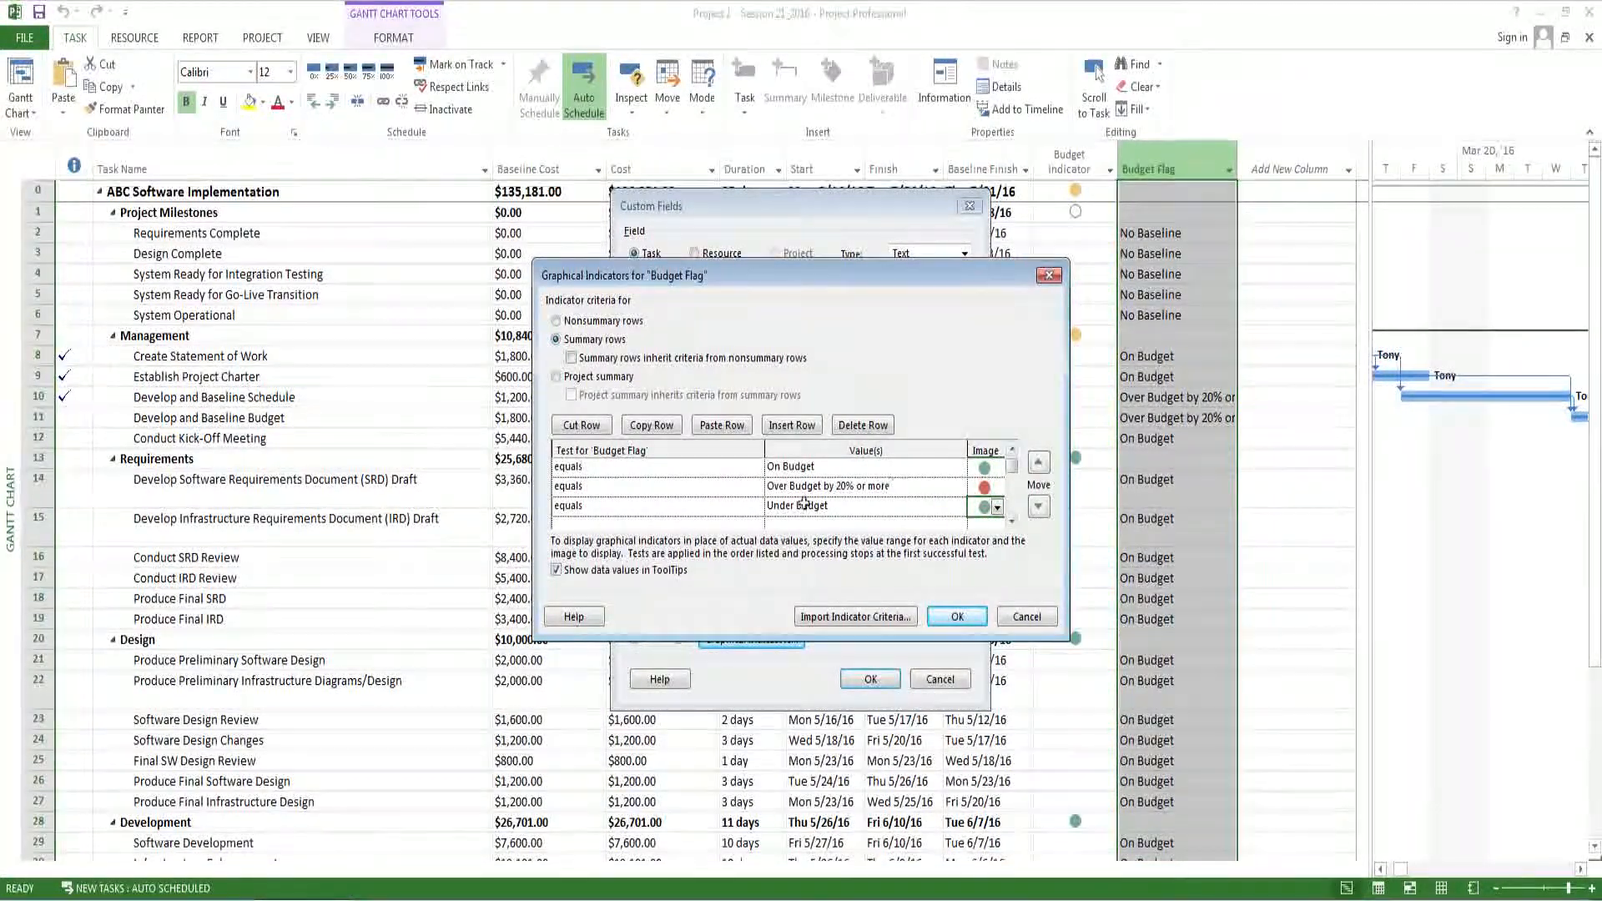
pyautogui.click(955, 617)
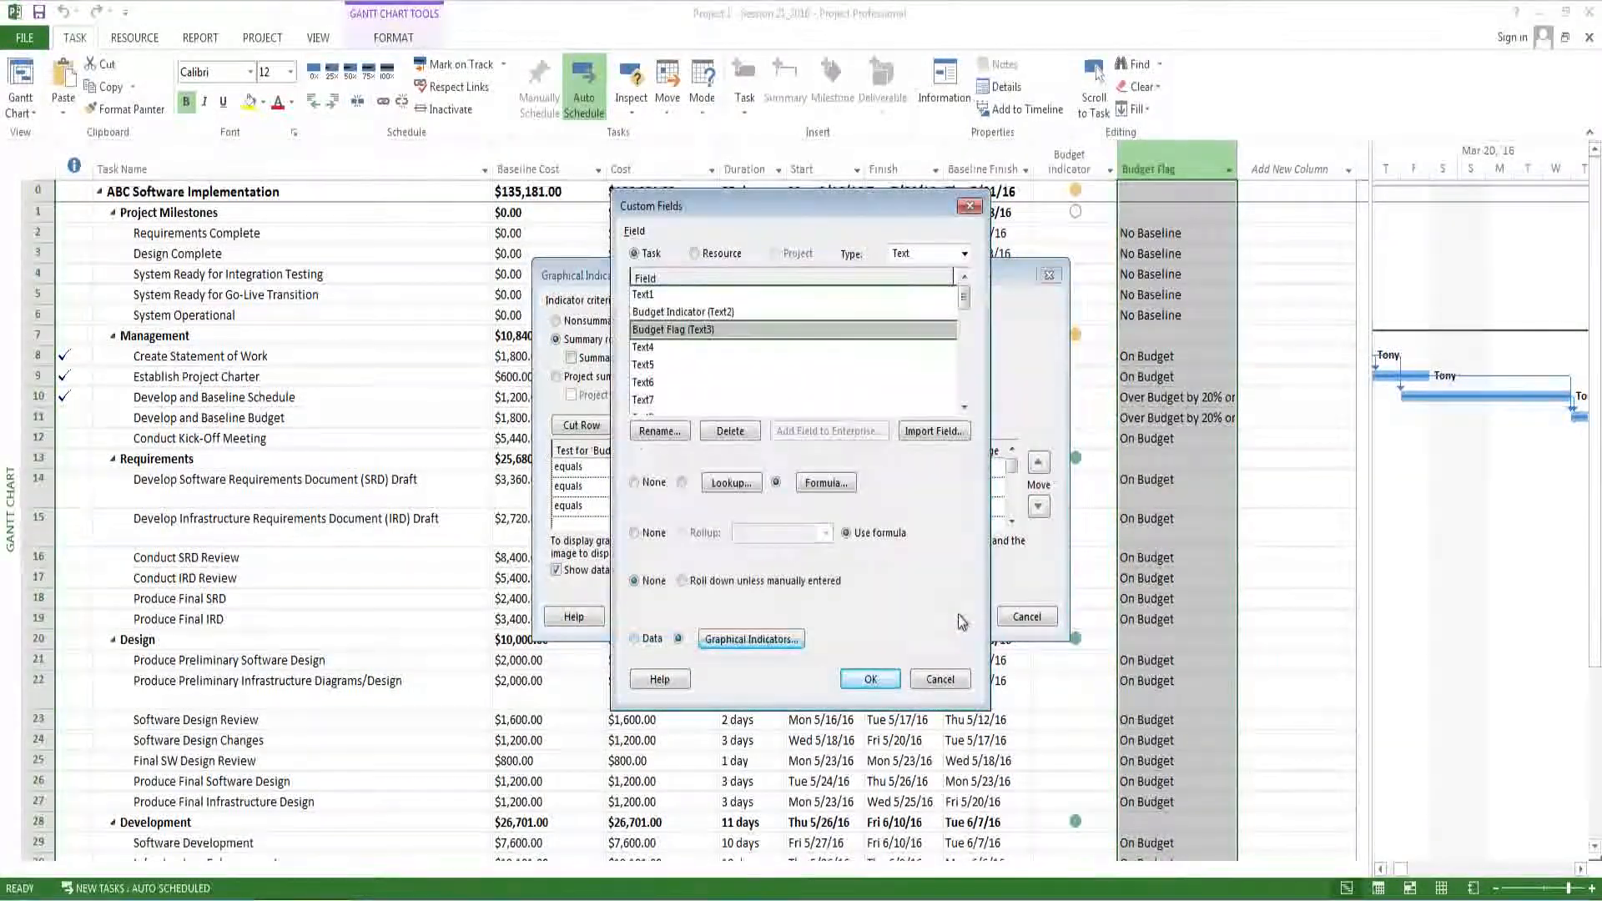
pyautogui.click(887, 683)
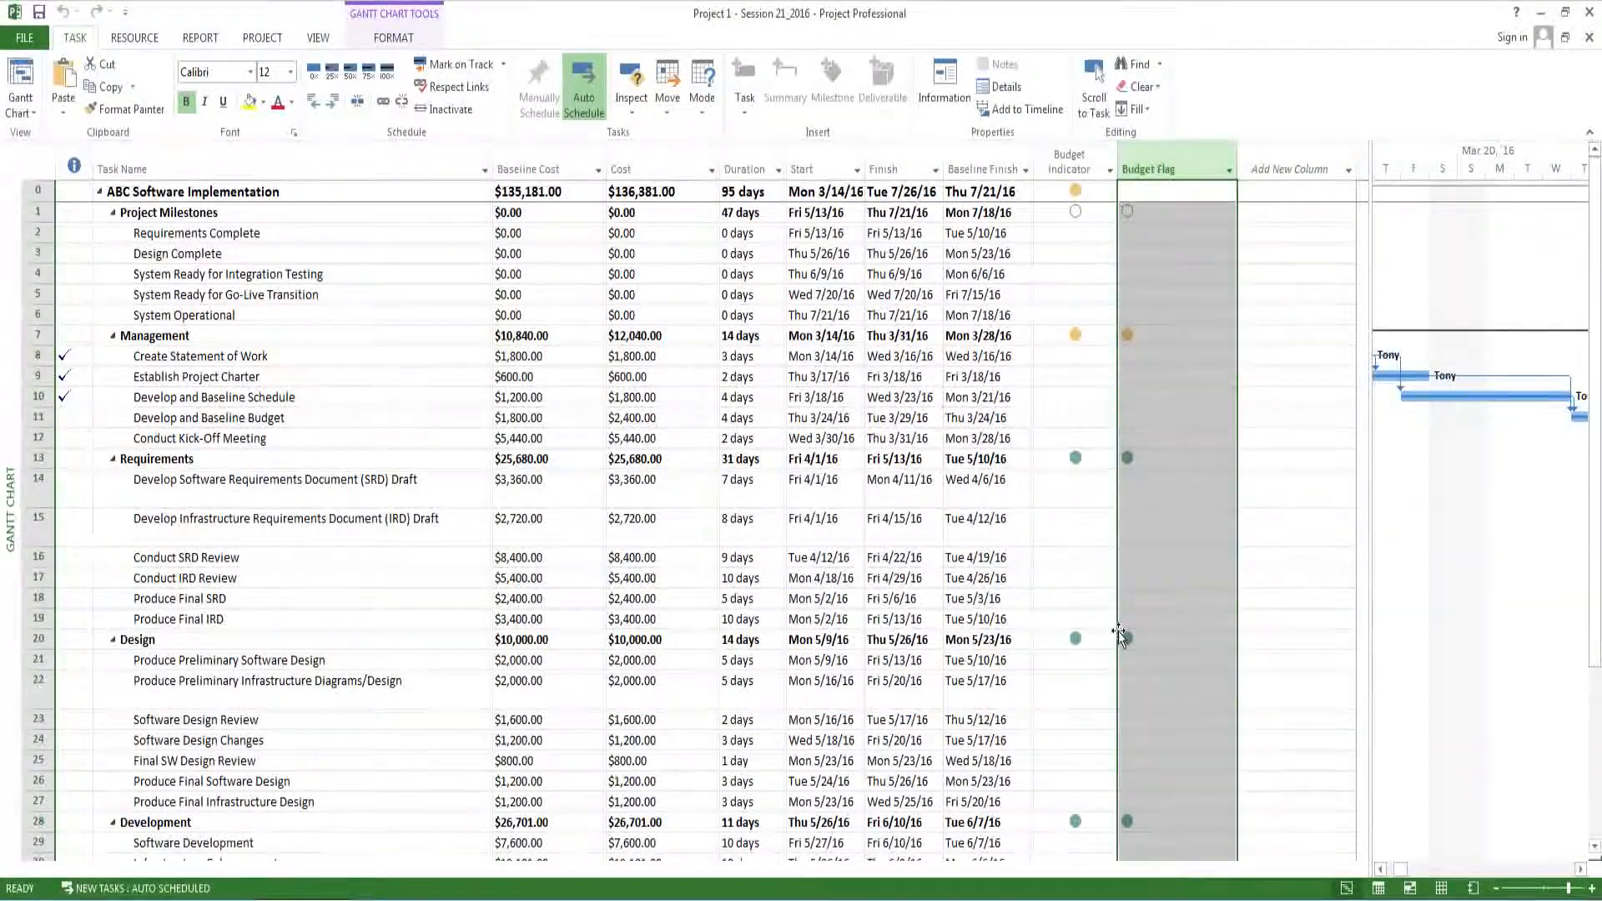
# Set both the title and data alignment of the Budget Flag column to Center in its field settings.
pyautogui.click(1183, 212)
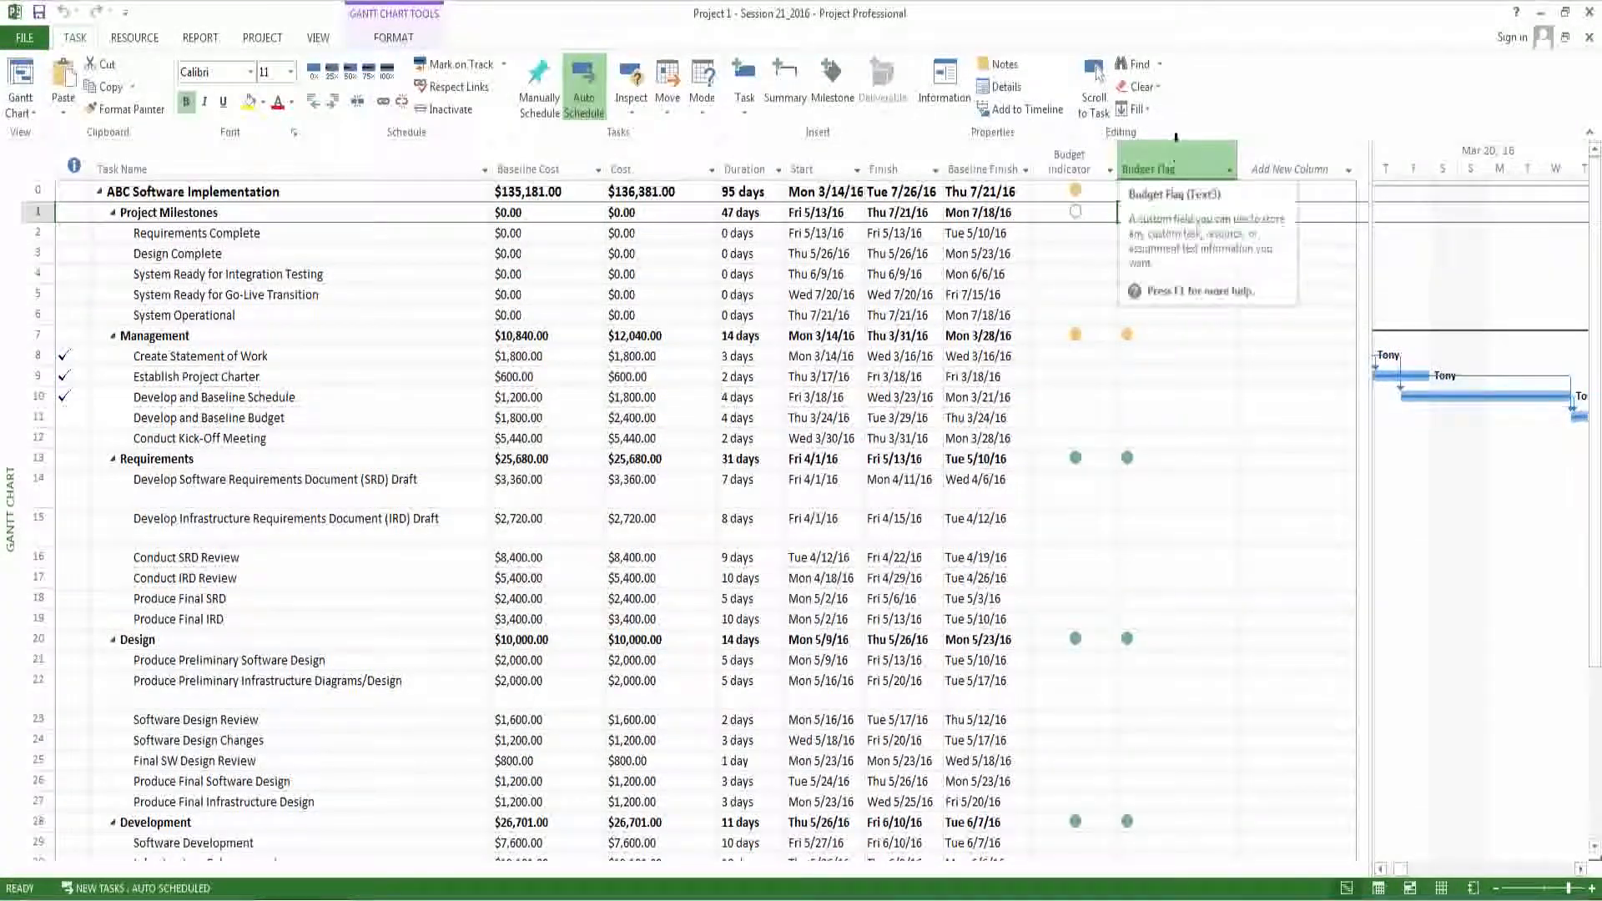
pyautogui.click(1176, 164)
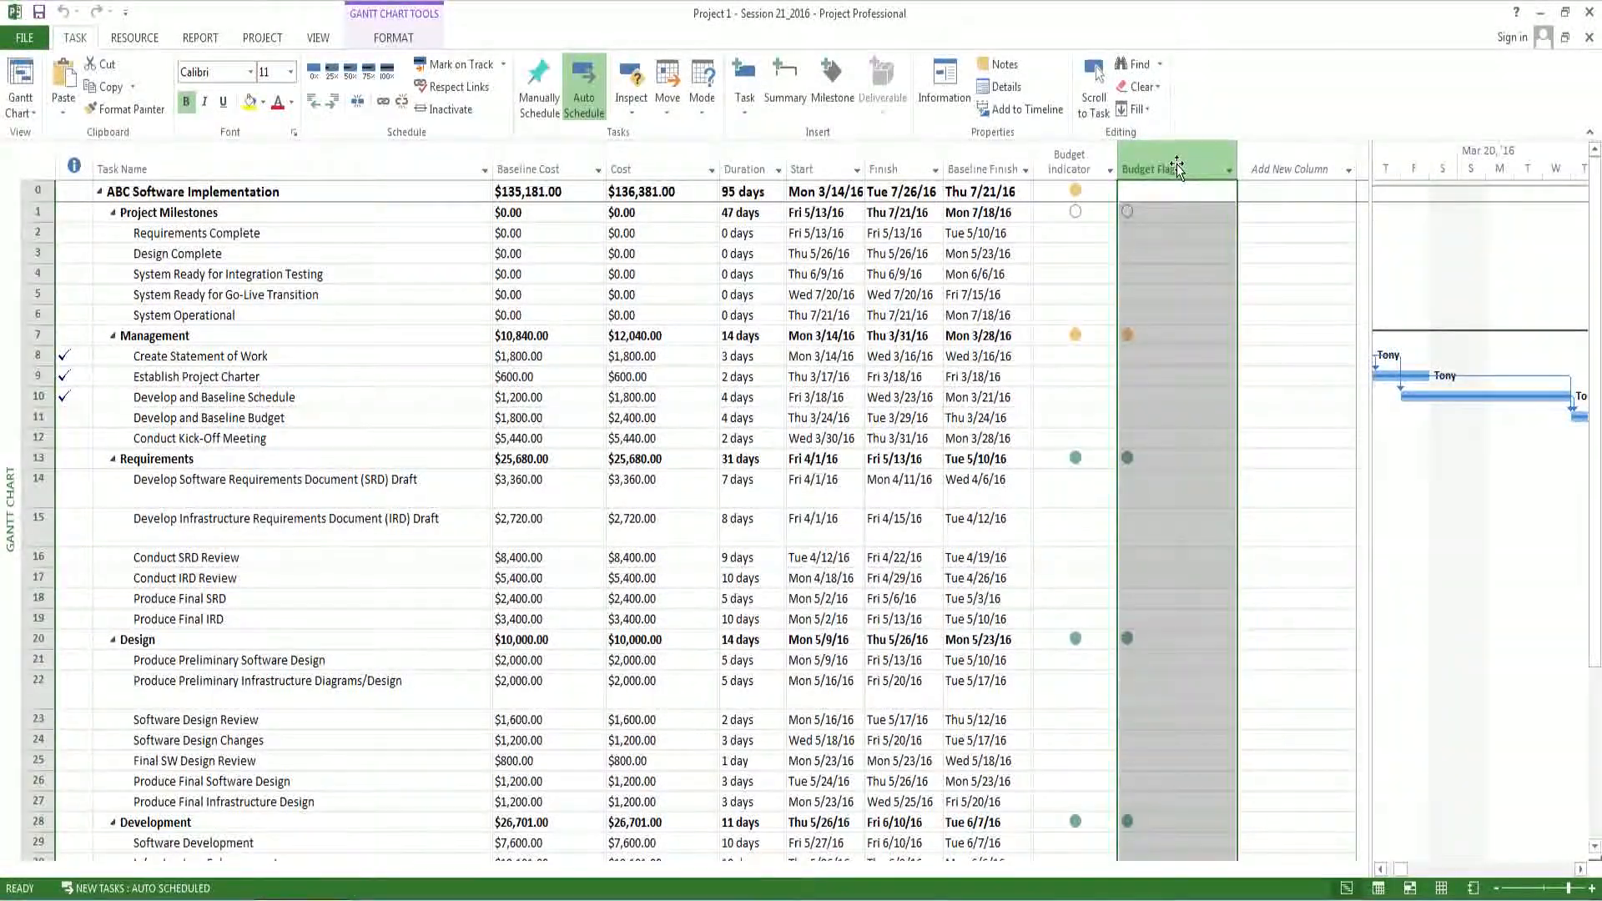
pyautogui.rightClick(1177, 166)
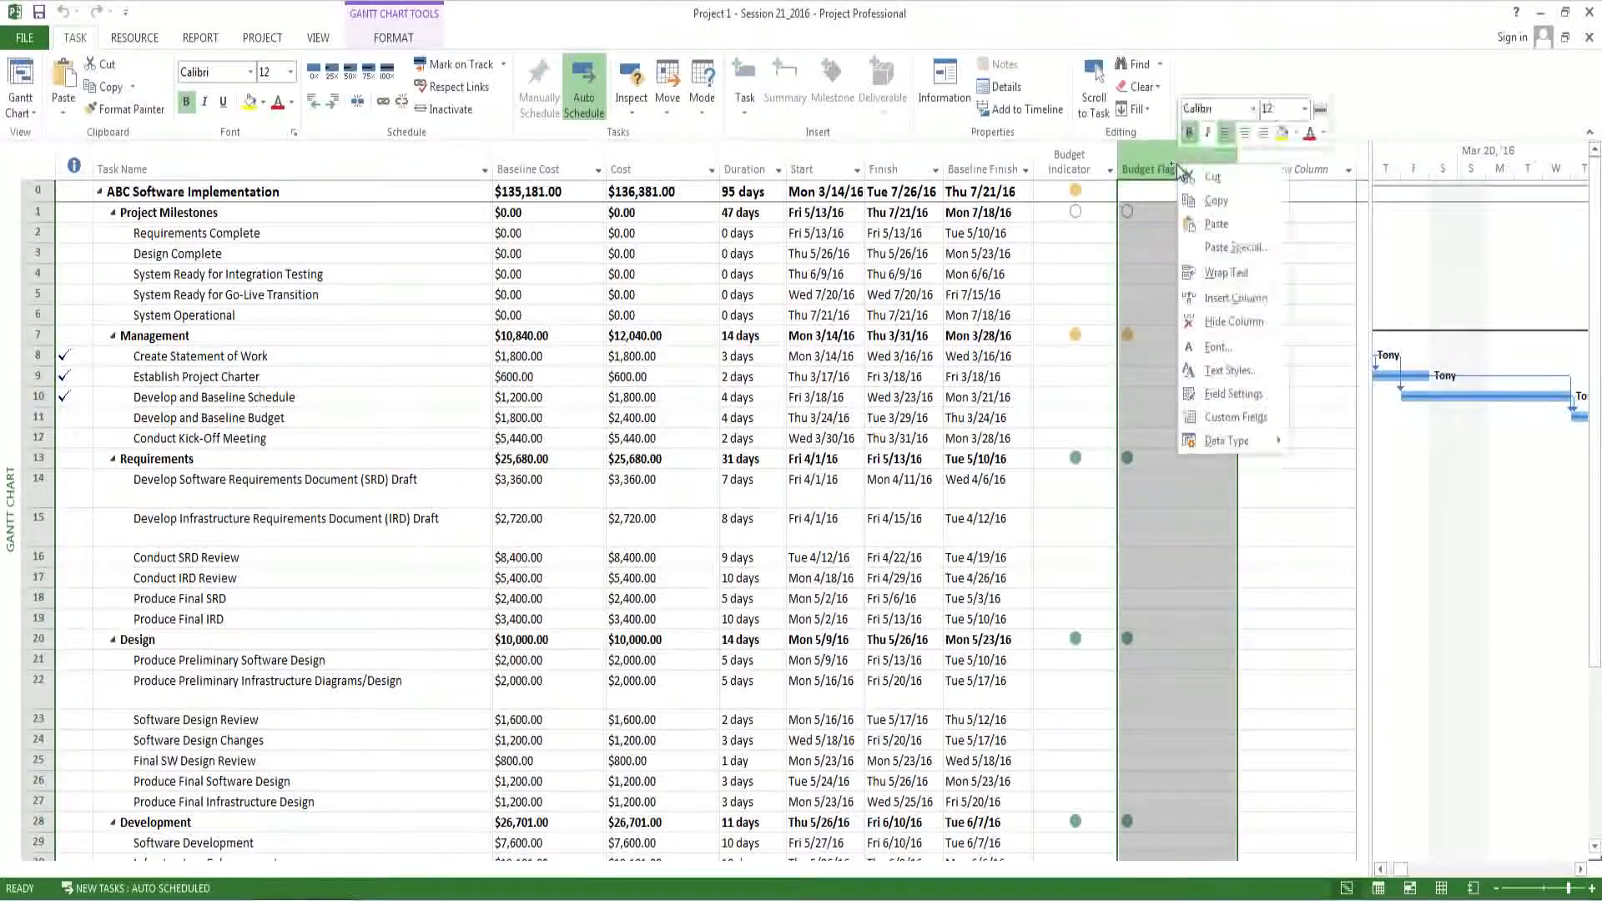
pyautogui.click(1213, 396)
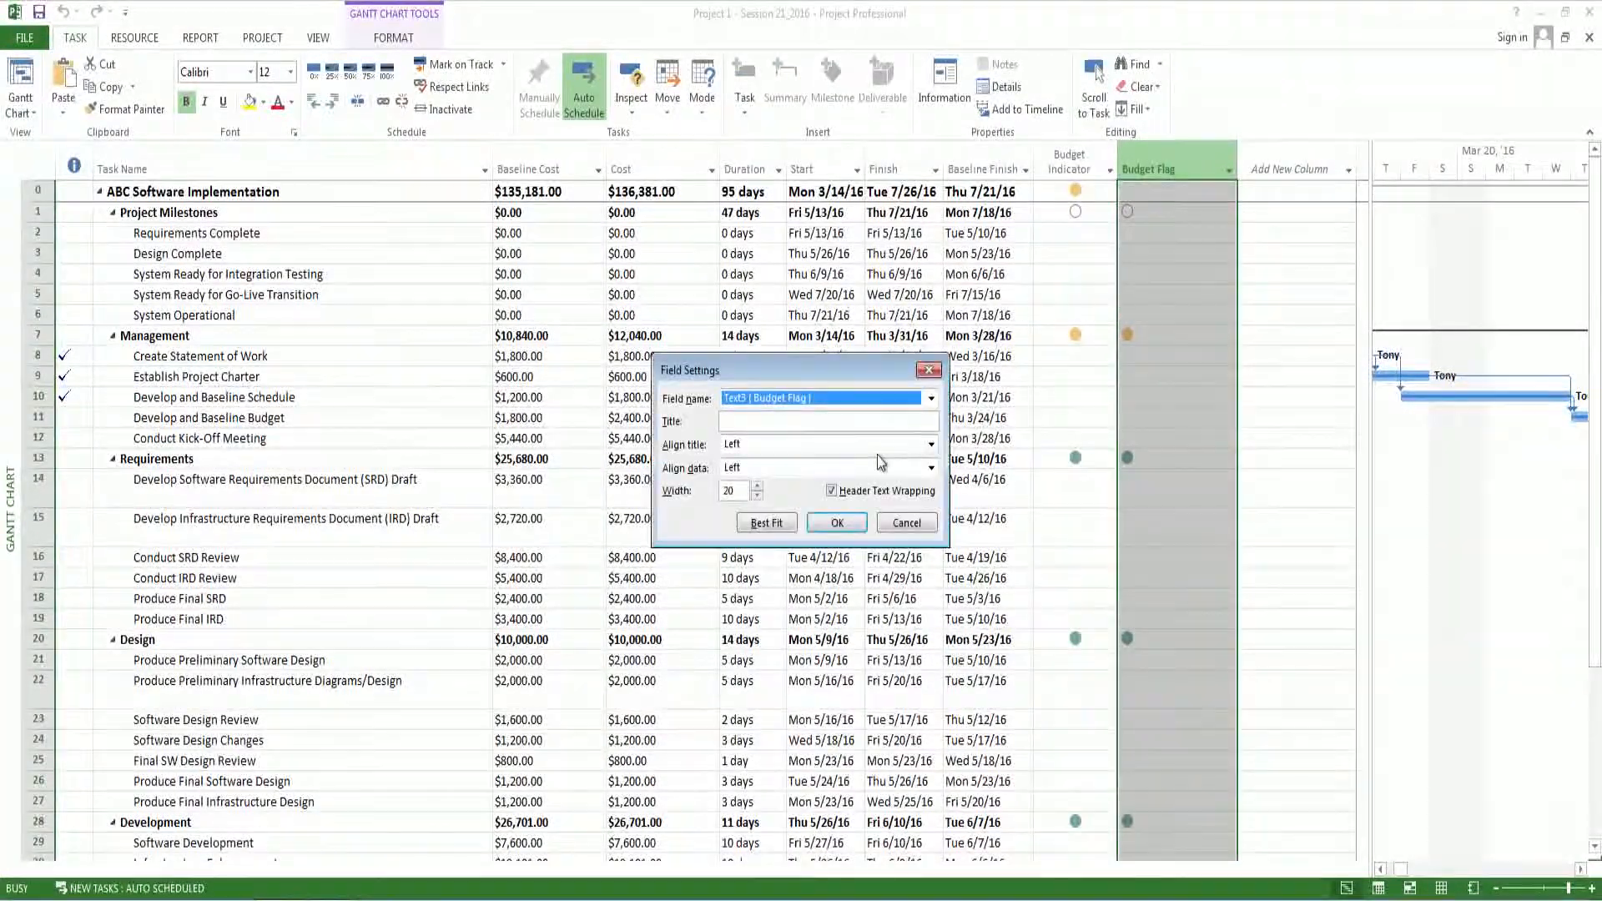
pyautogui.click(824, 443)
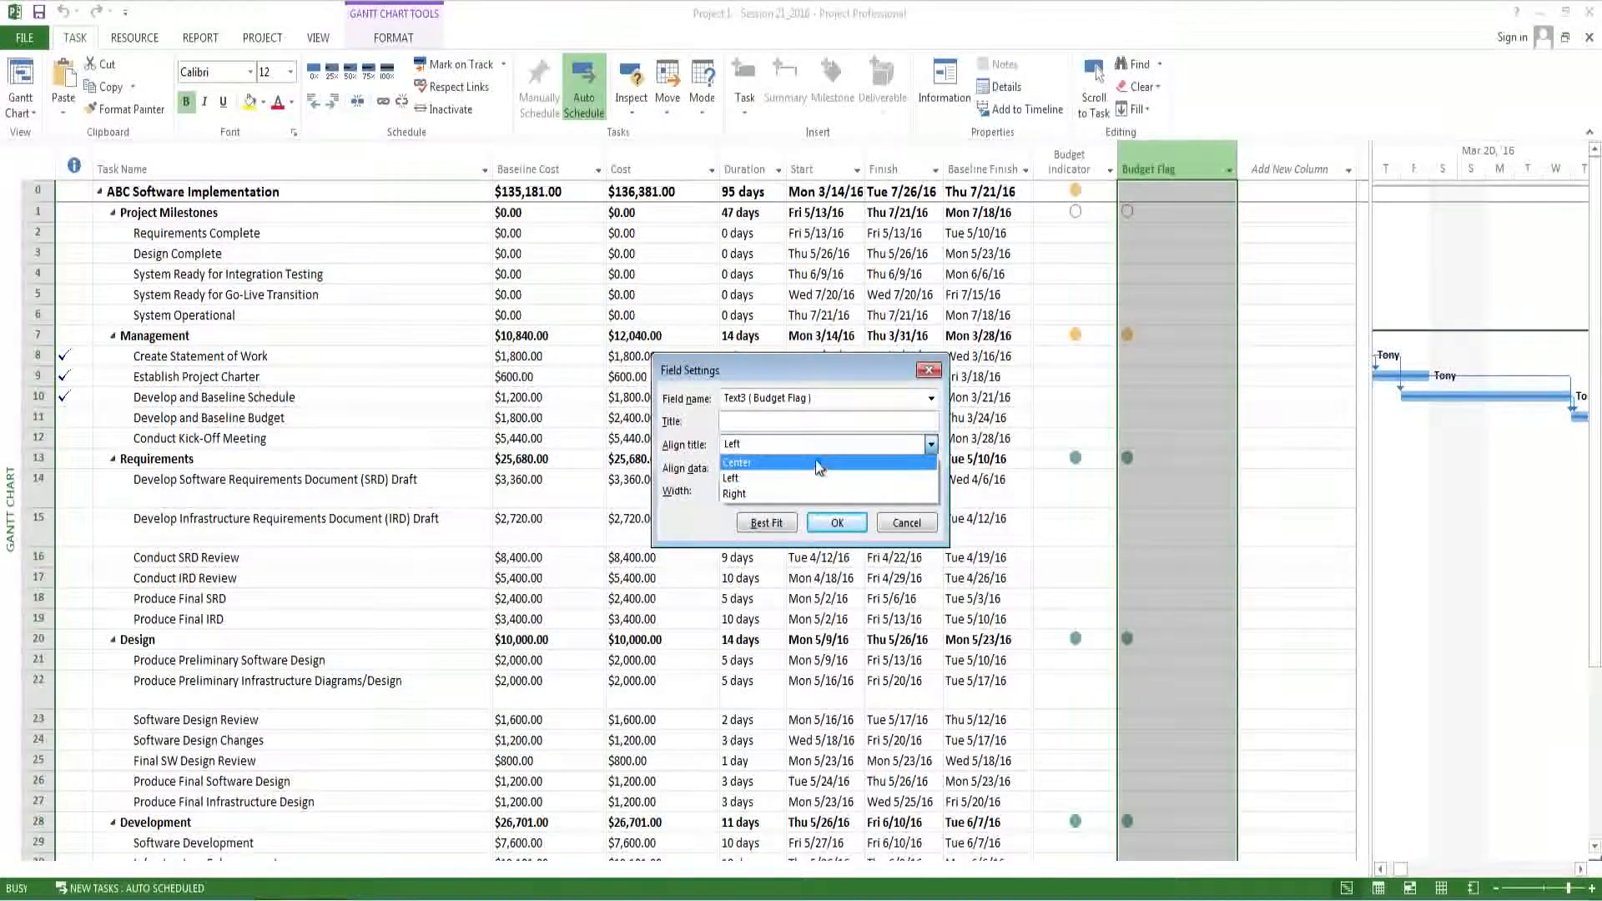
pyautogui.click(814, 462)
pyautogui.click(807, 468)
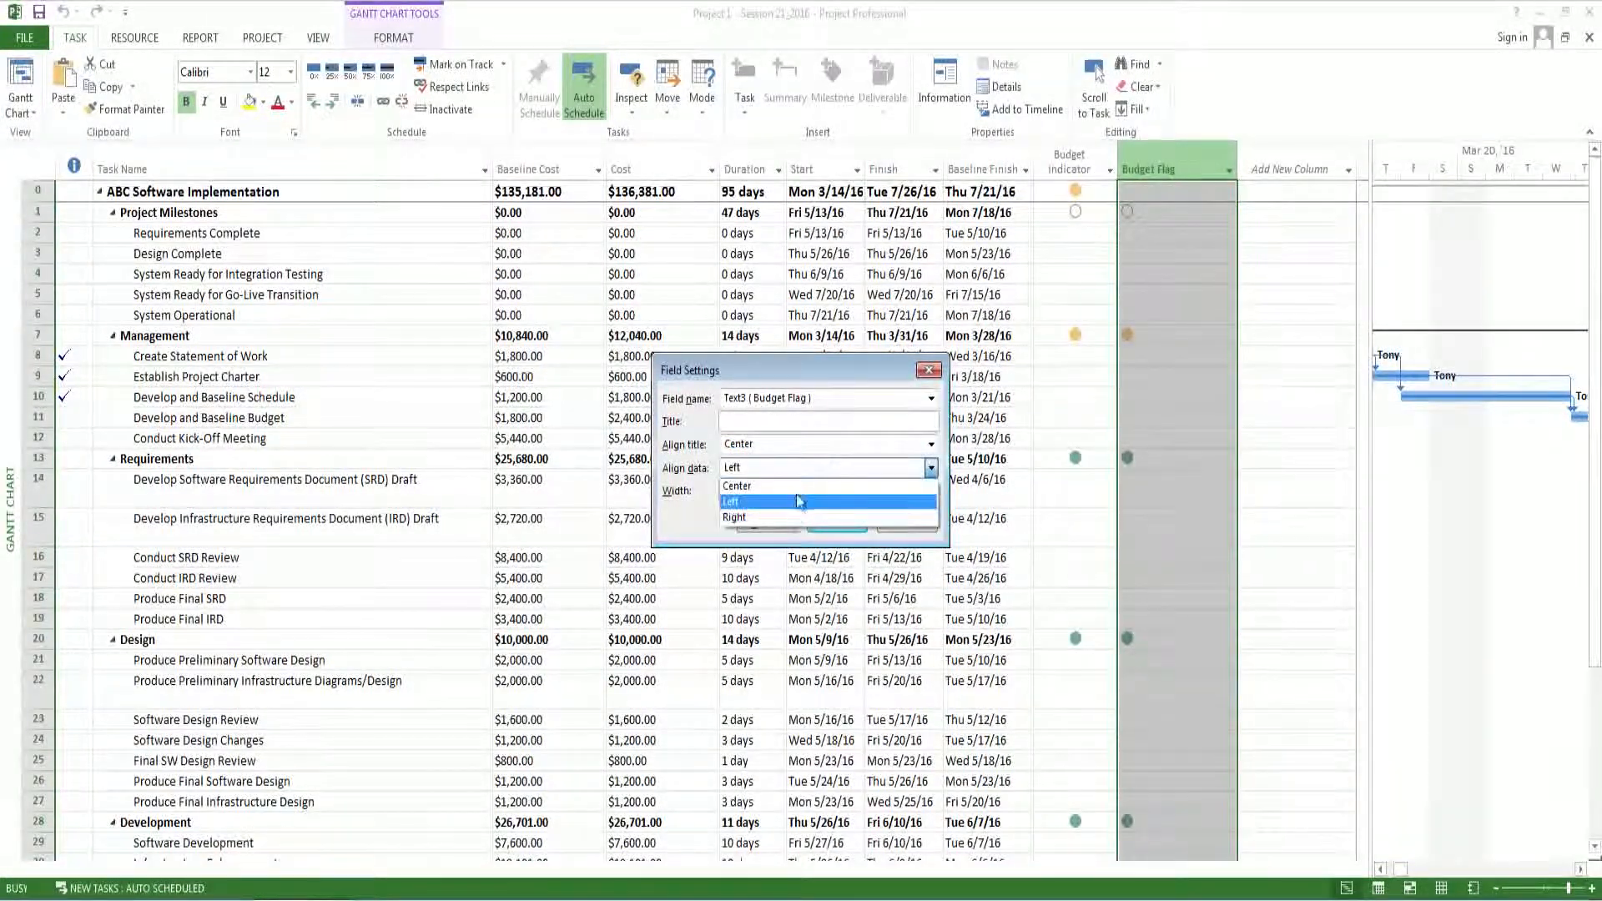
pyautogui.click(803, 486)
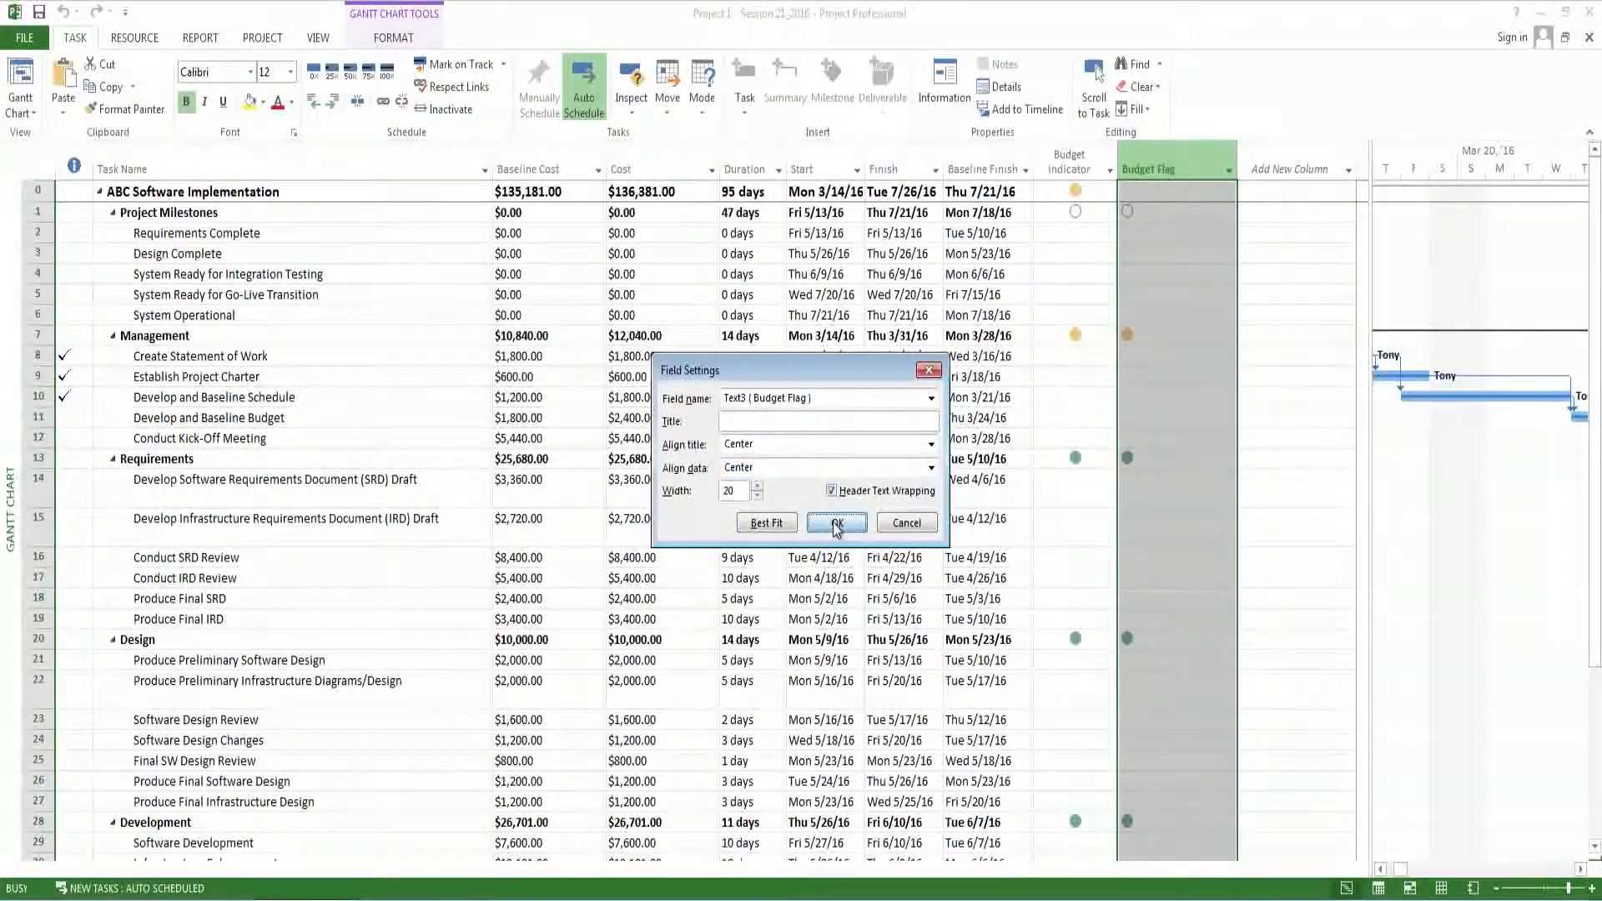
pyautogui.click(835, 524)
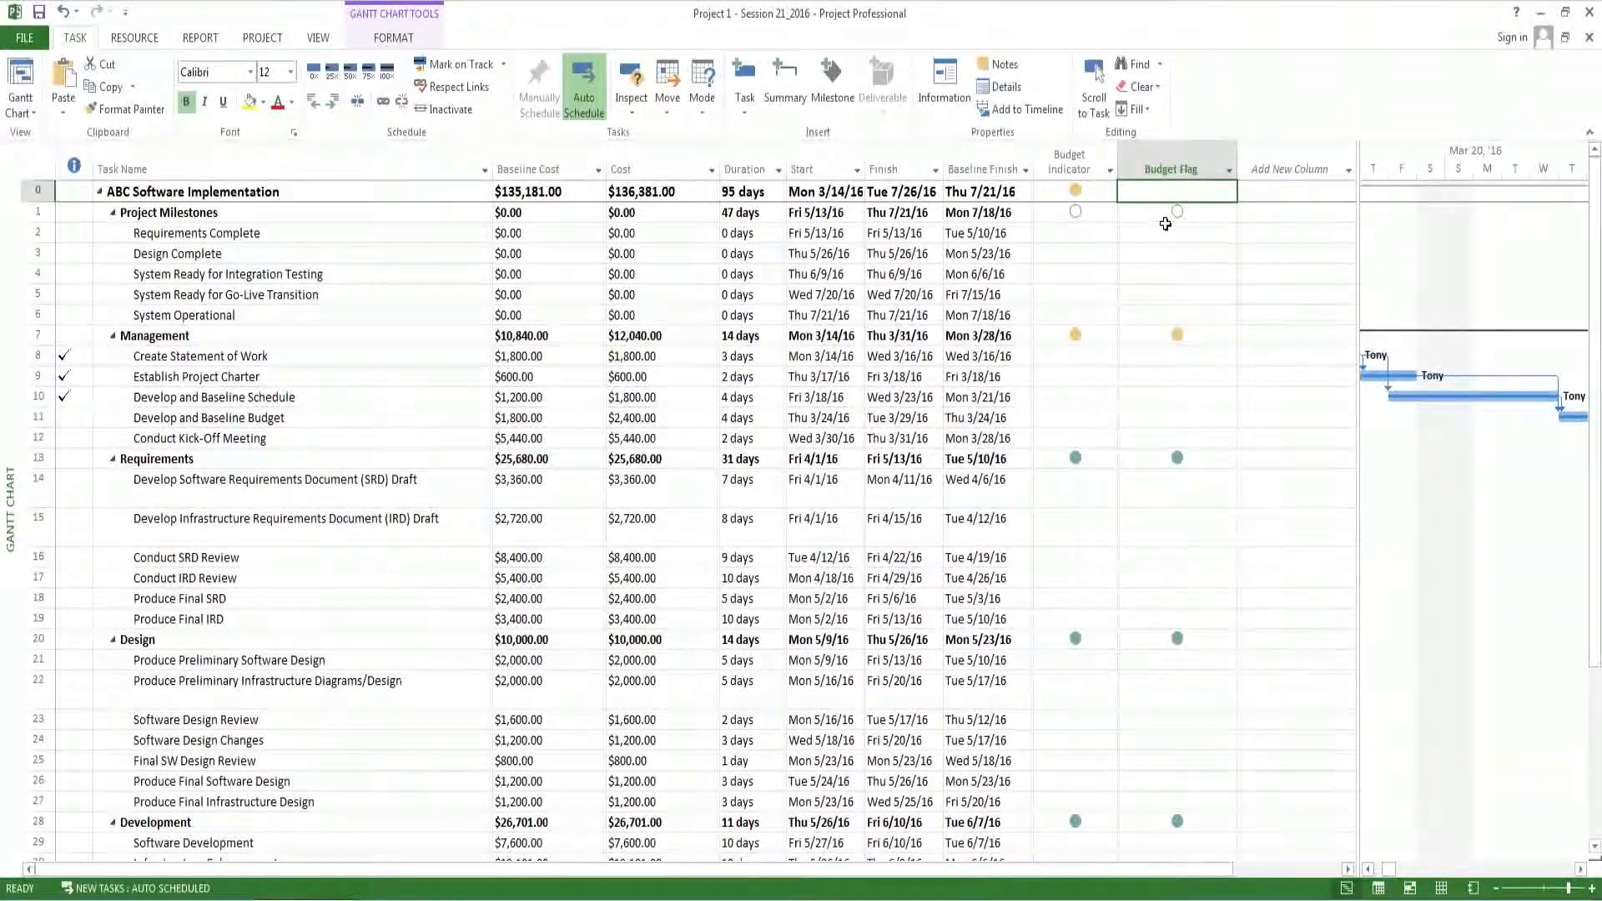
# Review the Budget Flag indicators on the summary rows throughout the task list.
pyautogui.moveTo(1165, 224)
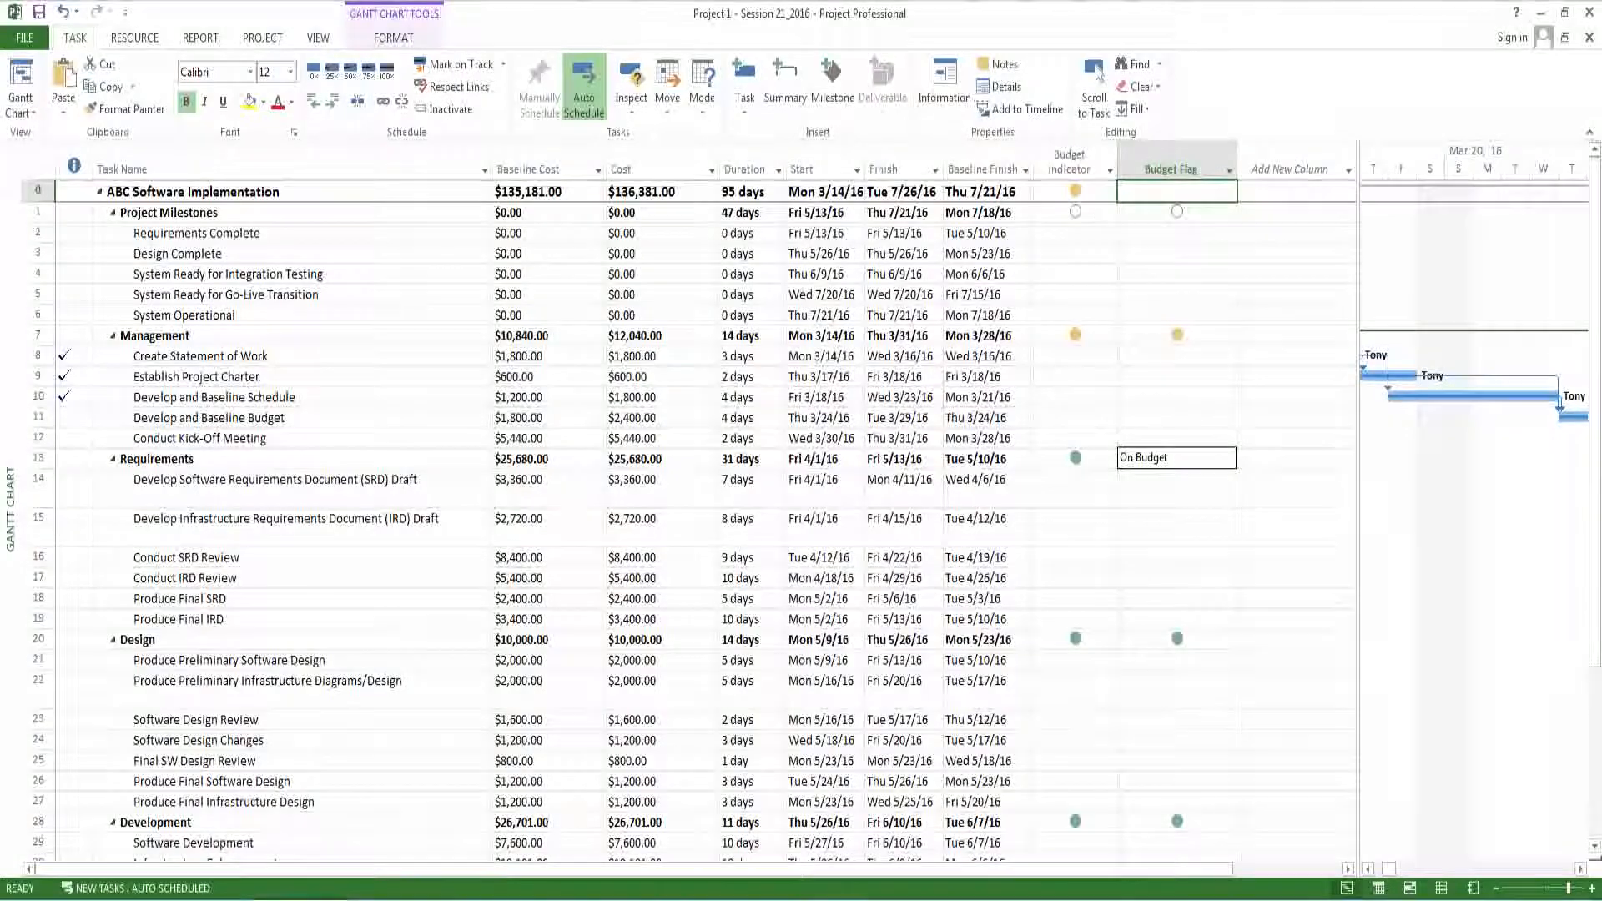
pyautogui.scroll(-5, 1165, 629)
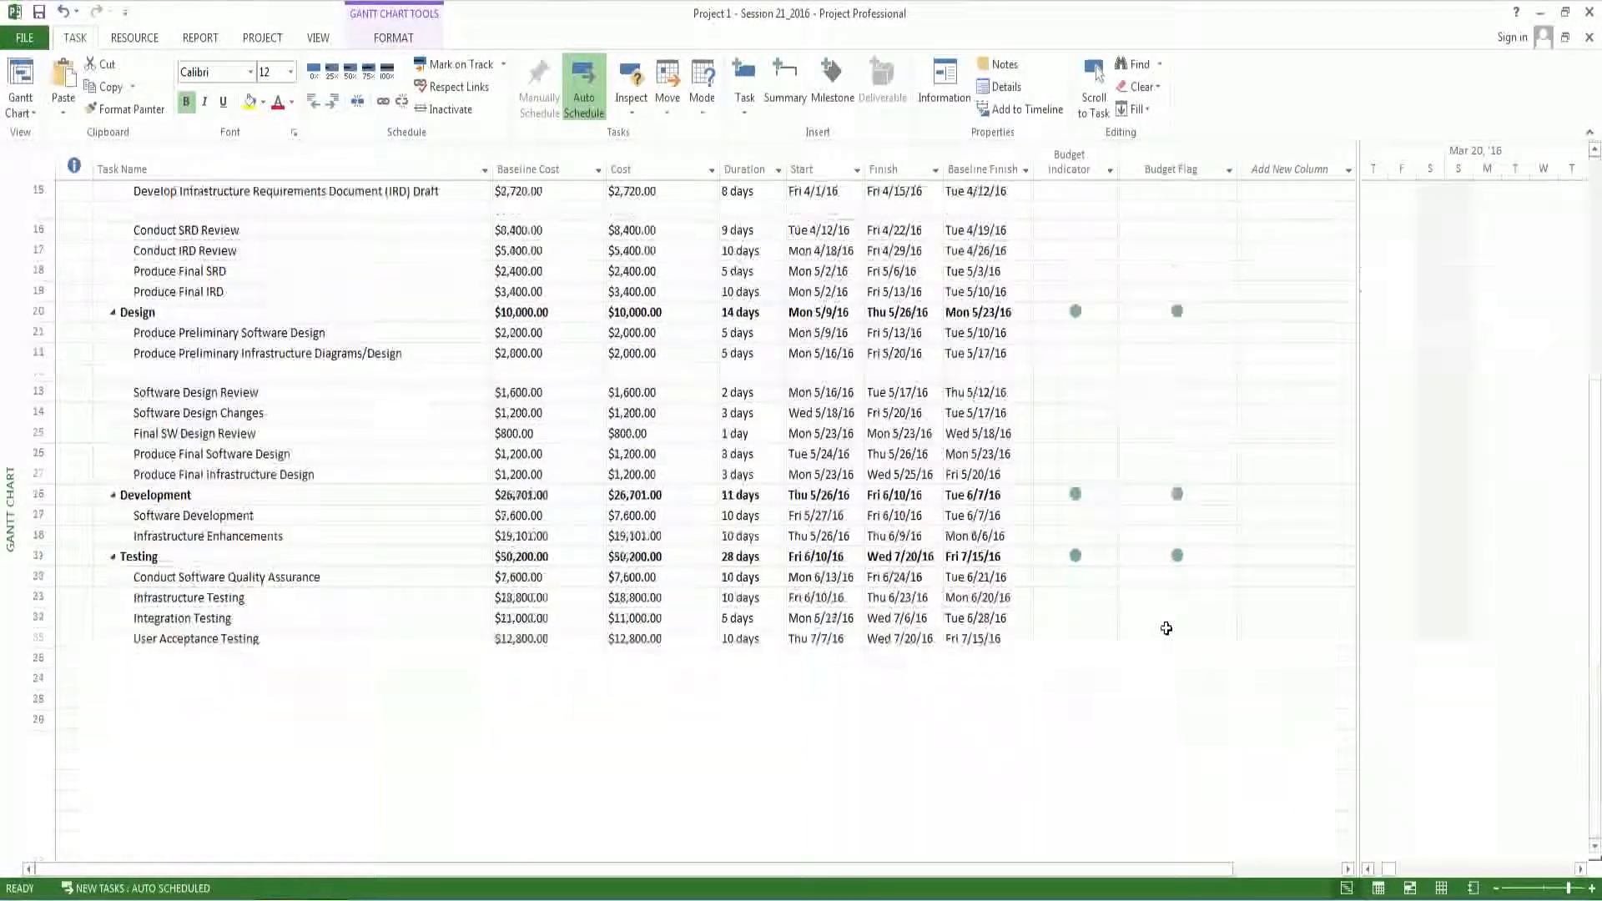
pyautogui.scroll(3, 1182, 565)
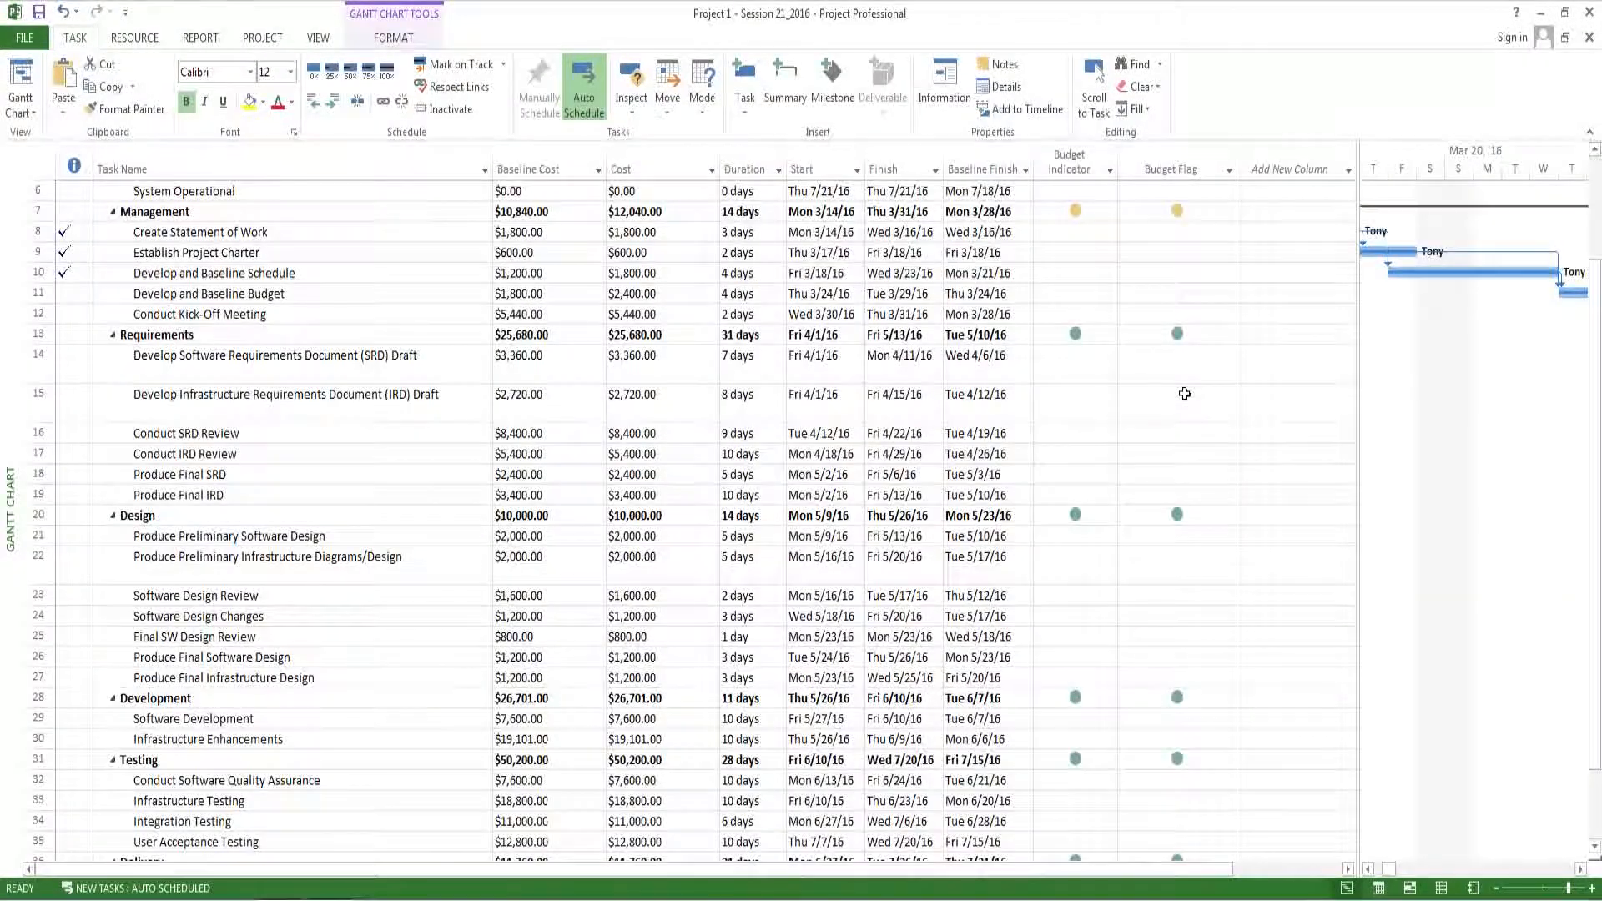
pyautogui.scroll(1, 1185, 394)
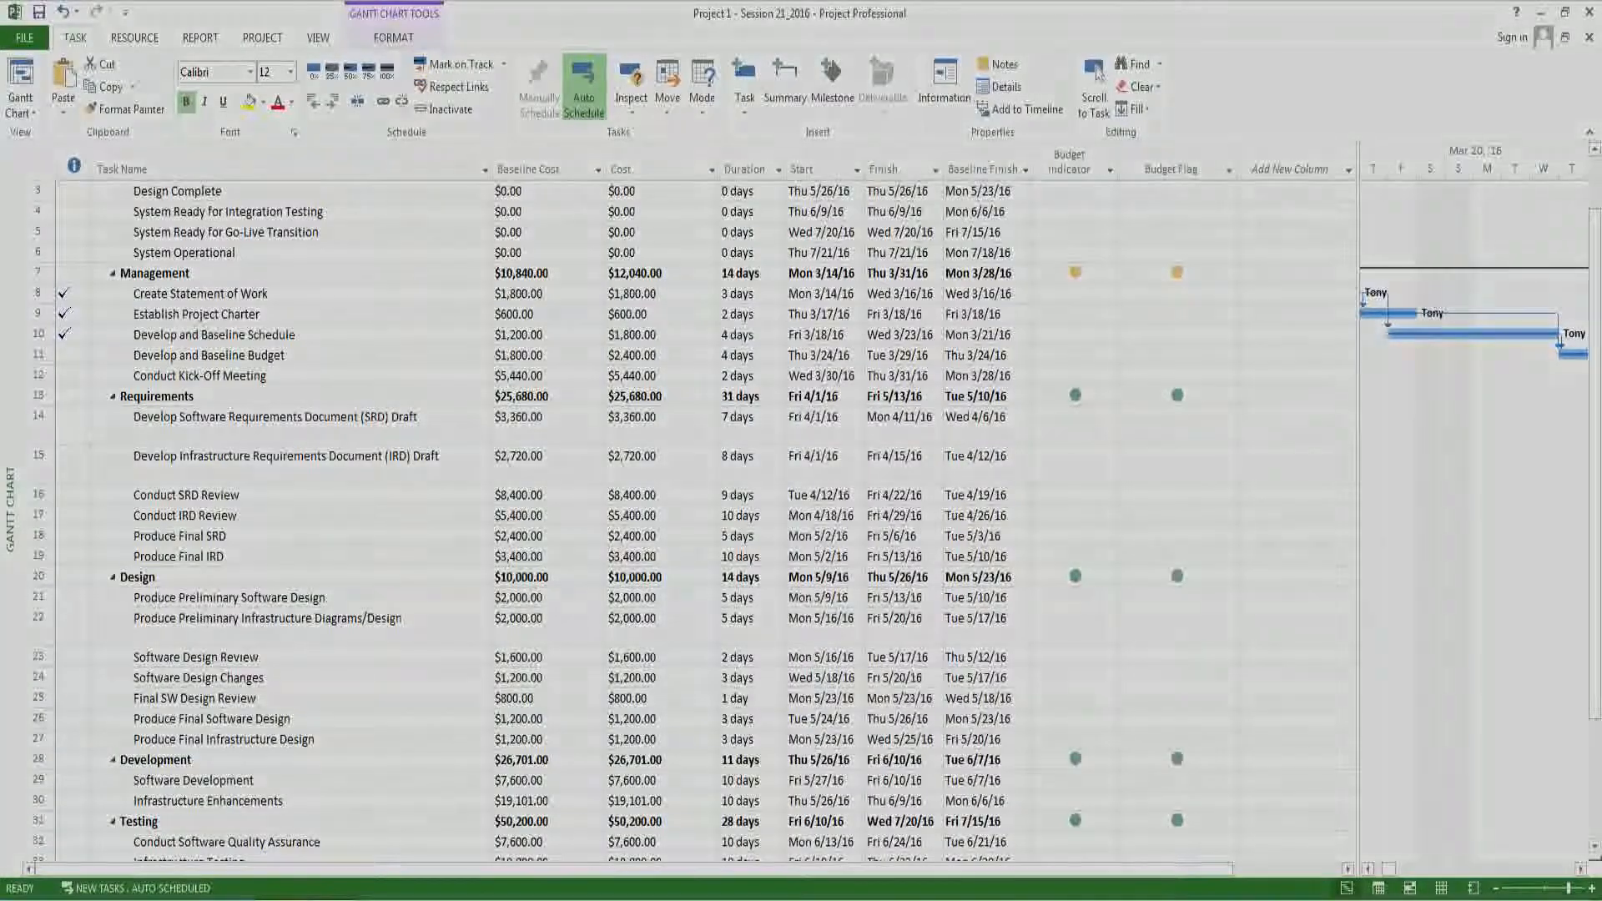